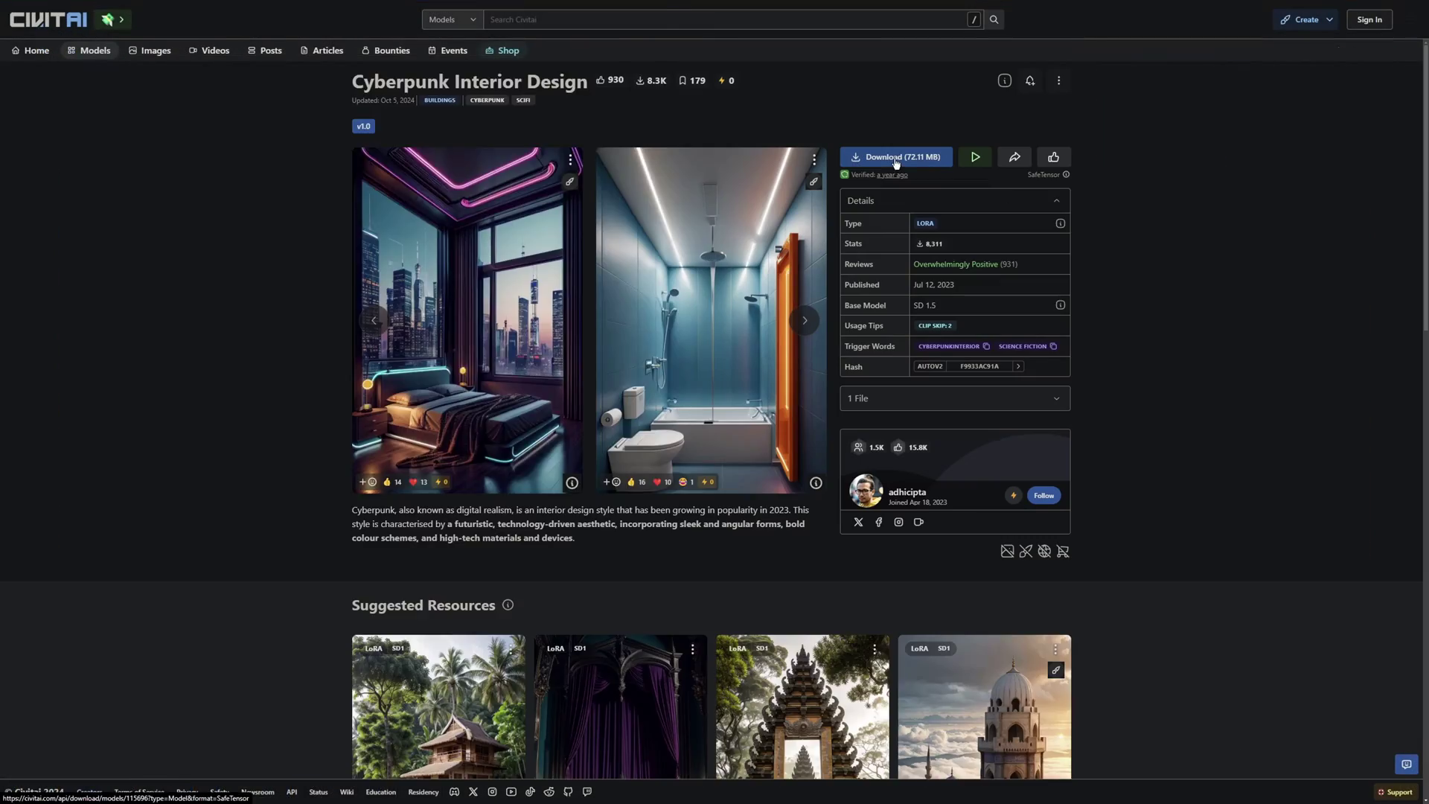
pyautogui.click(884, 154)
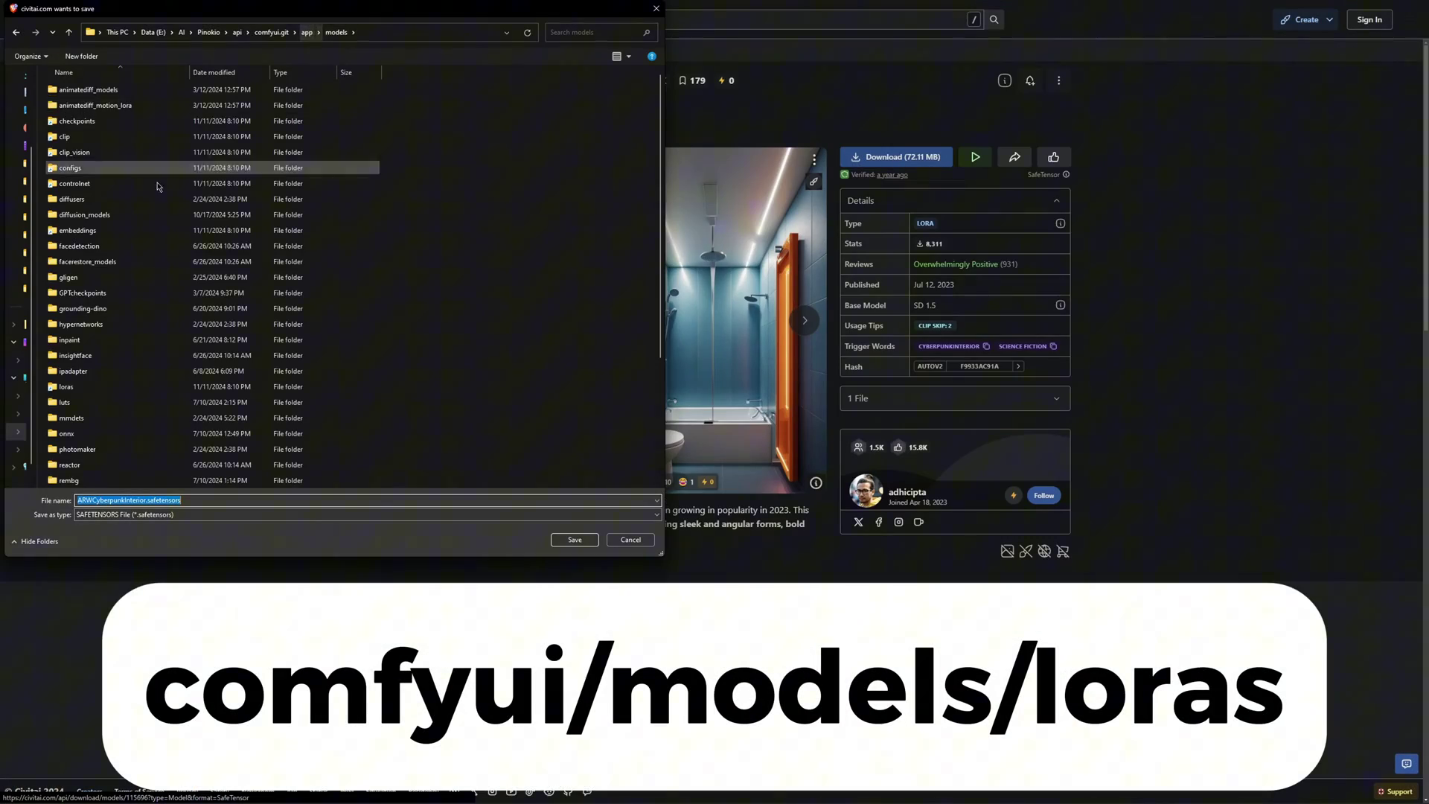
pyautogui.rightClick(211, 217)
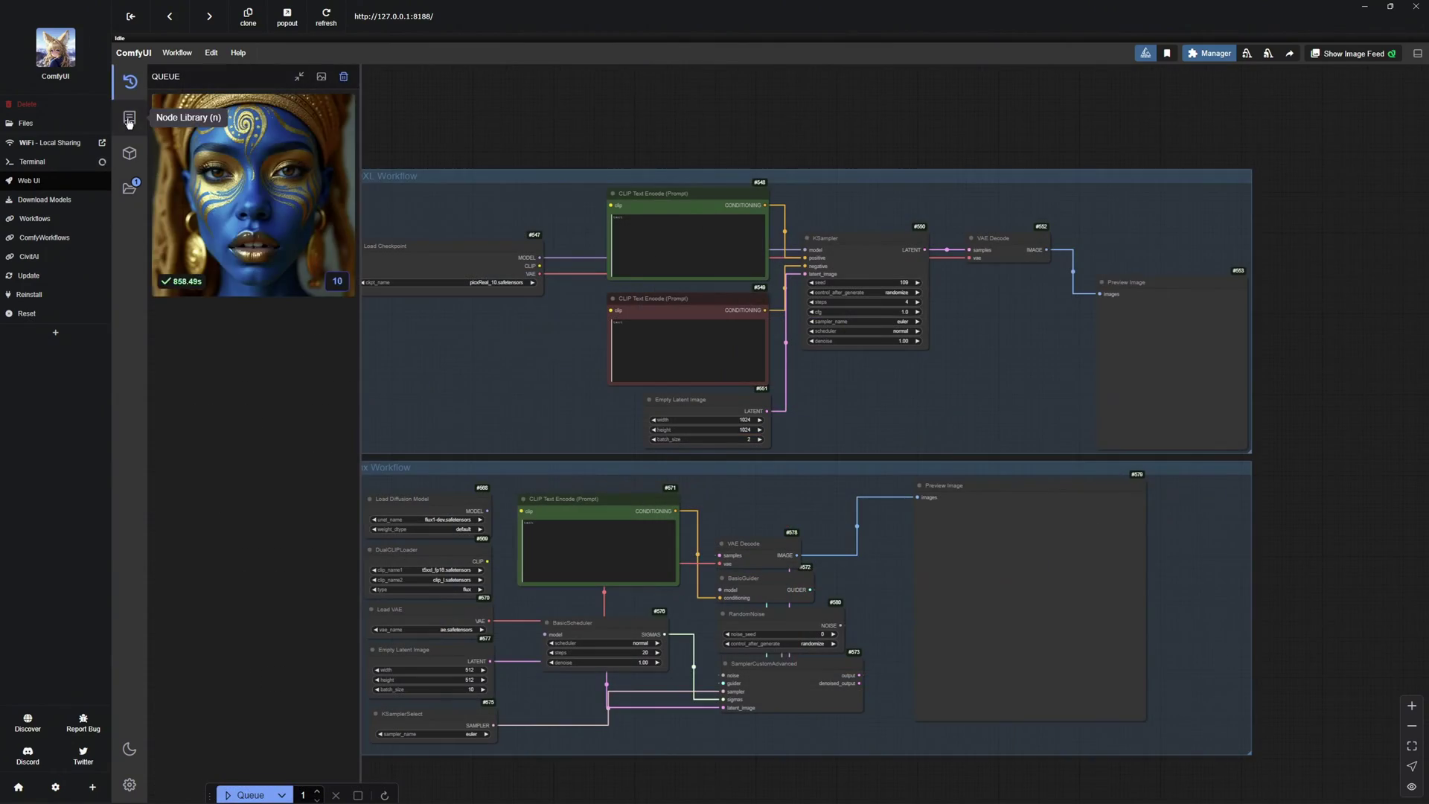
pyautogui.click(129, 119)
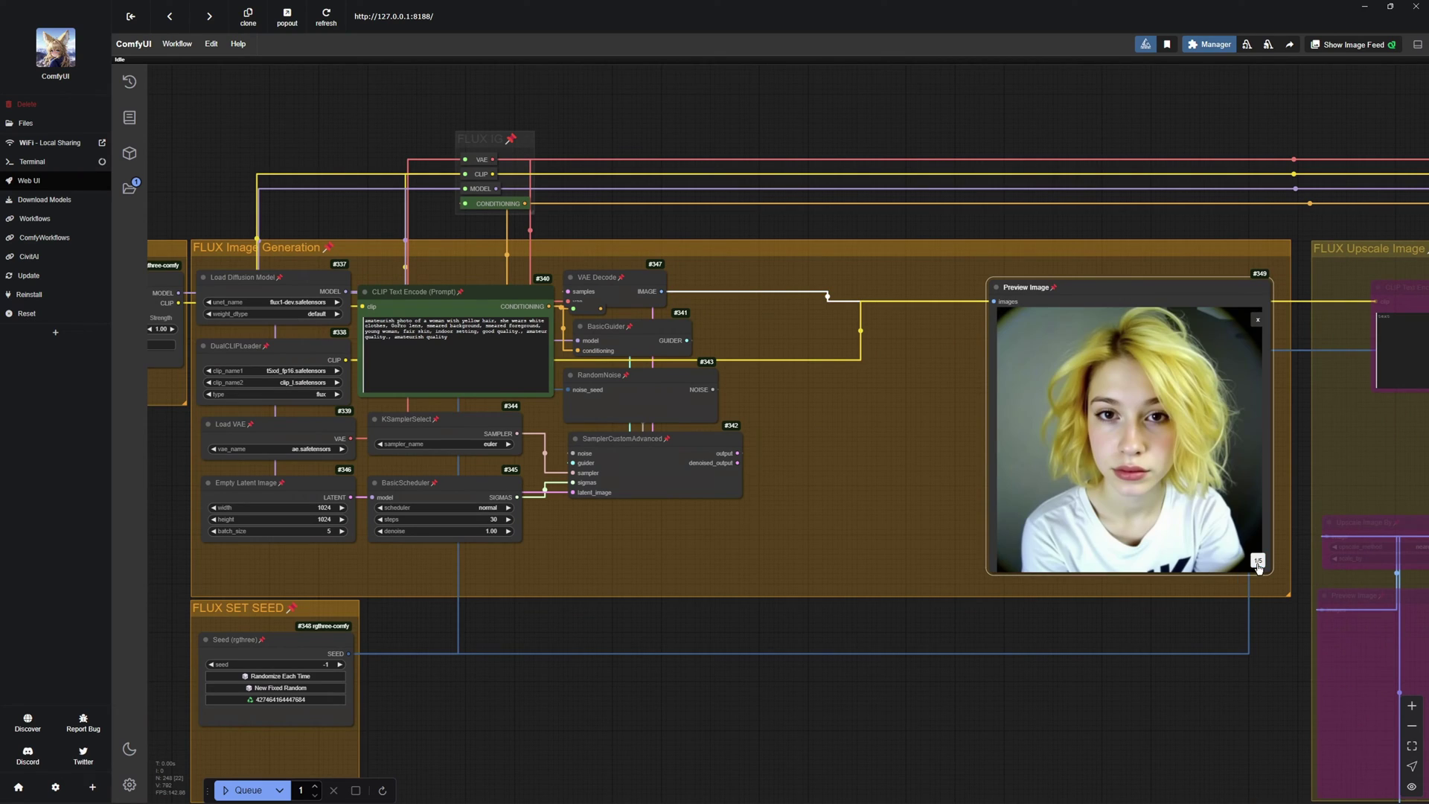
# Flip through the generated images in the Preview Image node of the FLUX workflow.
pyautogui.click(1258, 562)
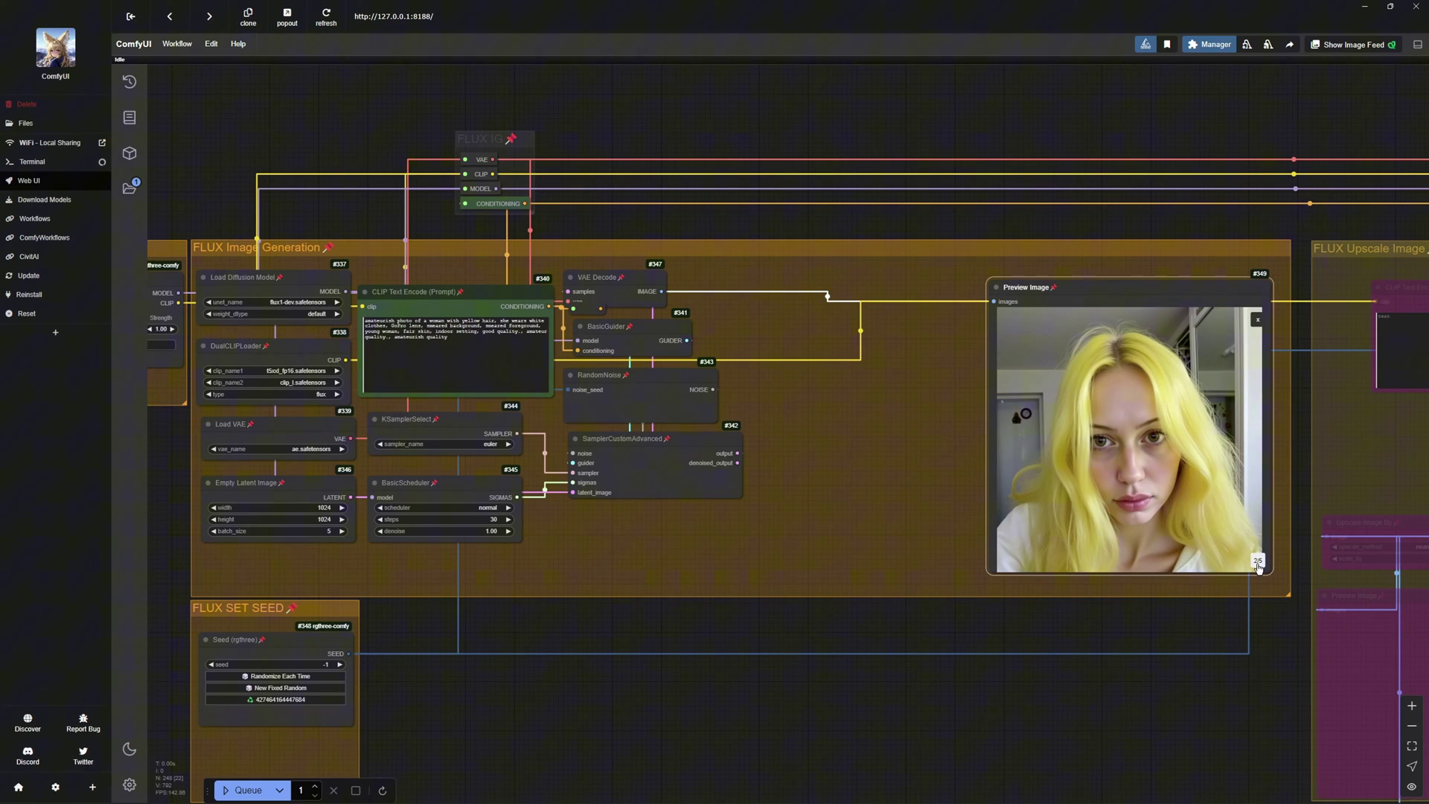
pyautogui.click(1258, 562)
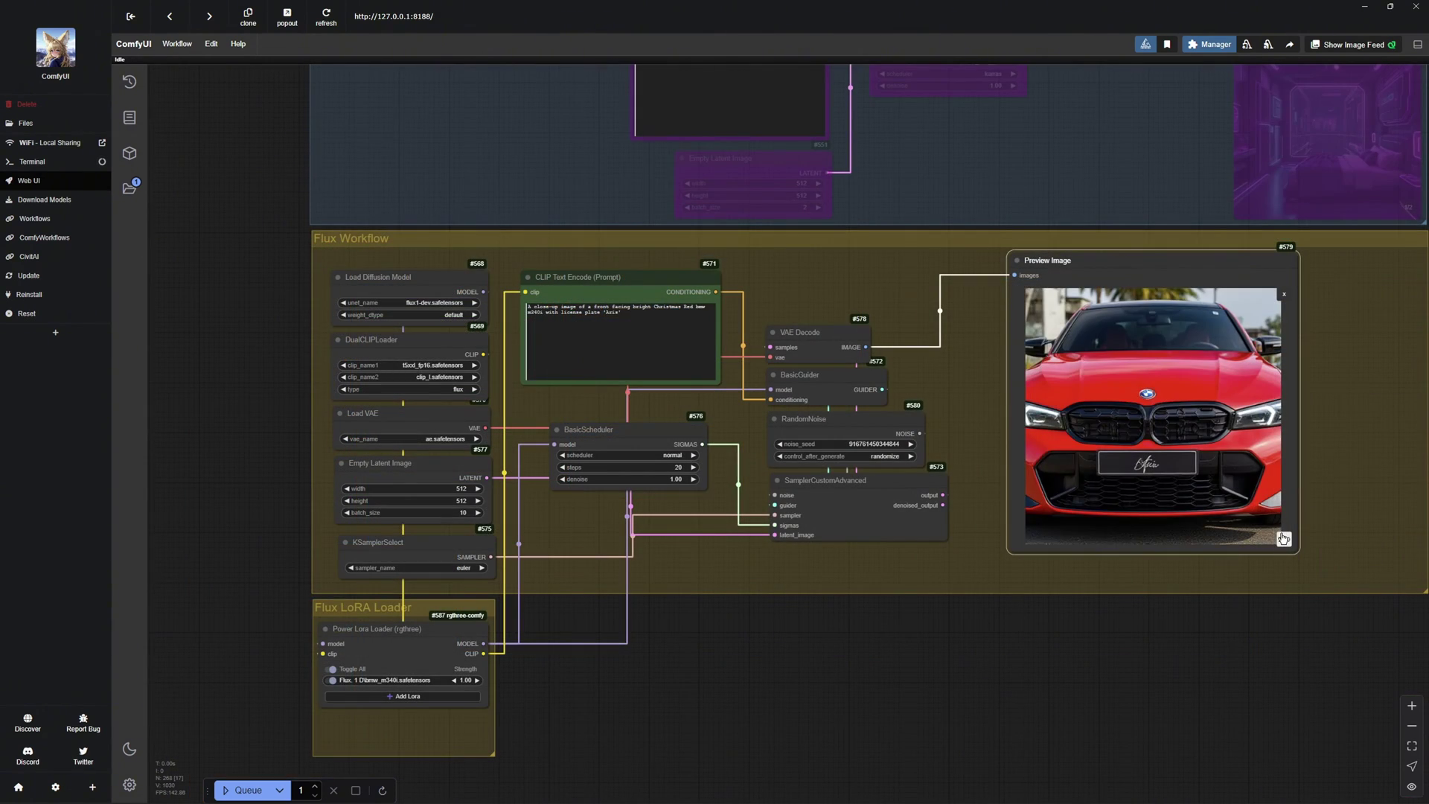
pyautogui.click(1283, 539)
pyautogui.click(1284, 539)
pyautogui.click(1284, 539)
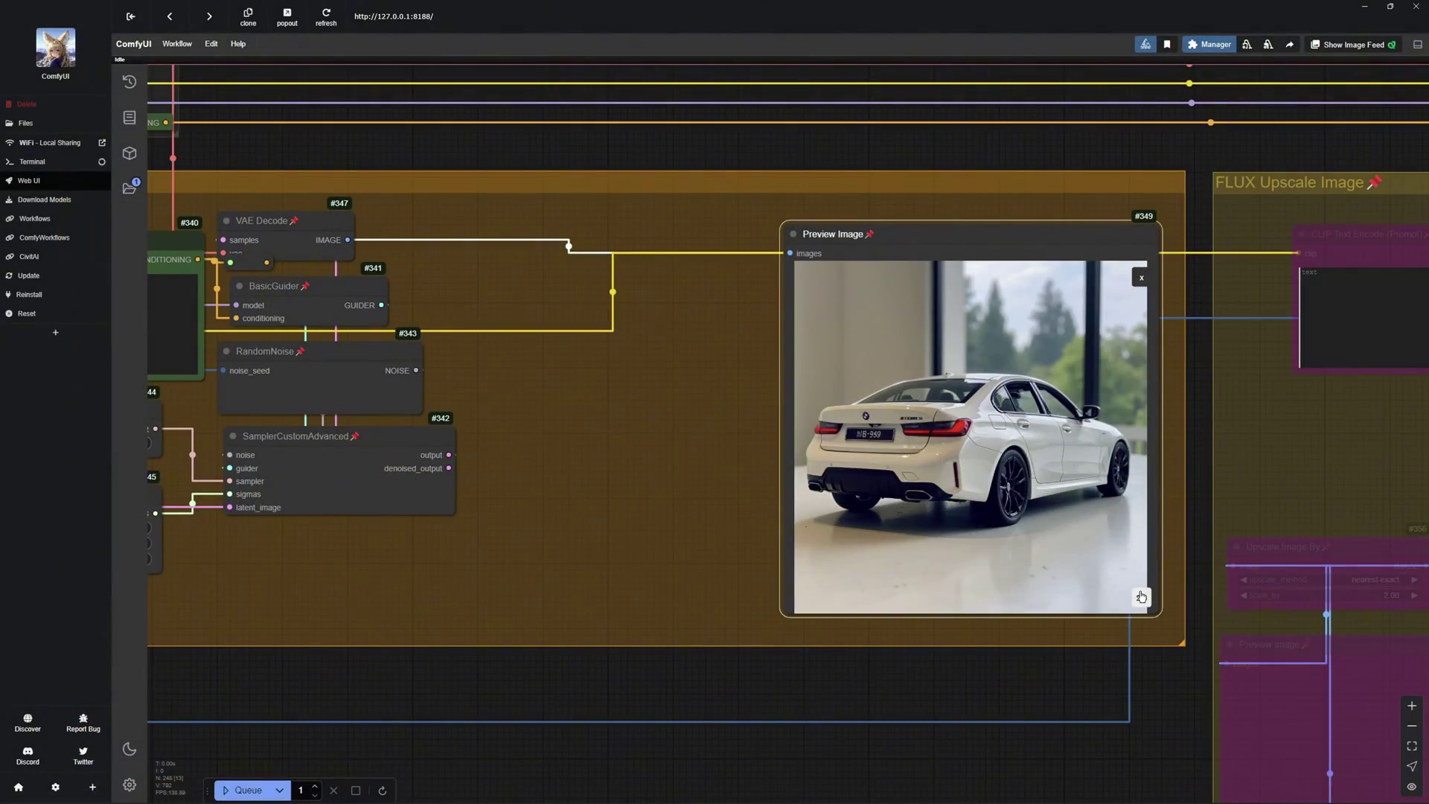
# Look over the introduction and Patreon section of the ComfyUI LoRA Downloads page.
pyautogui.click(1141, 597)
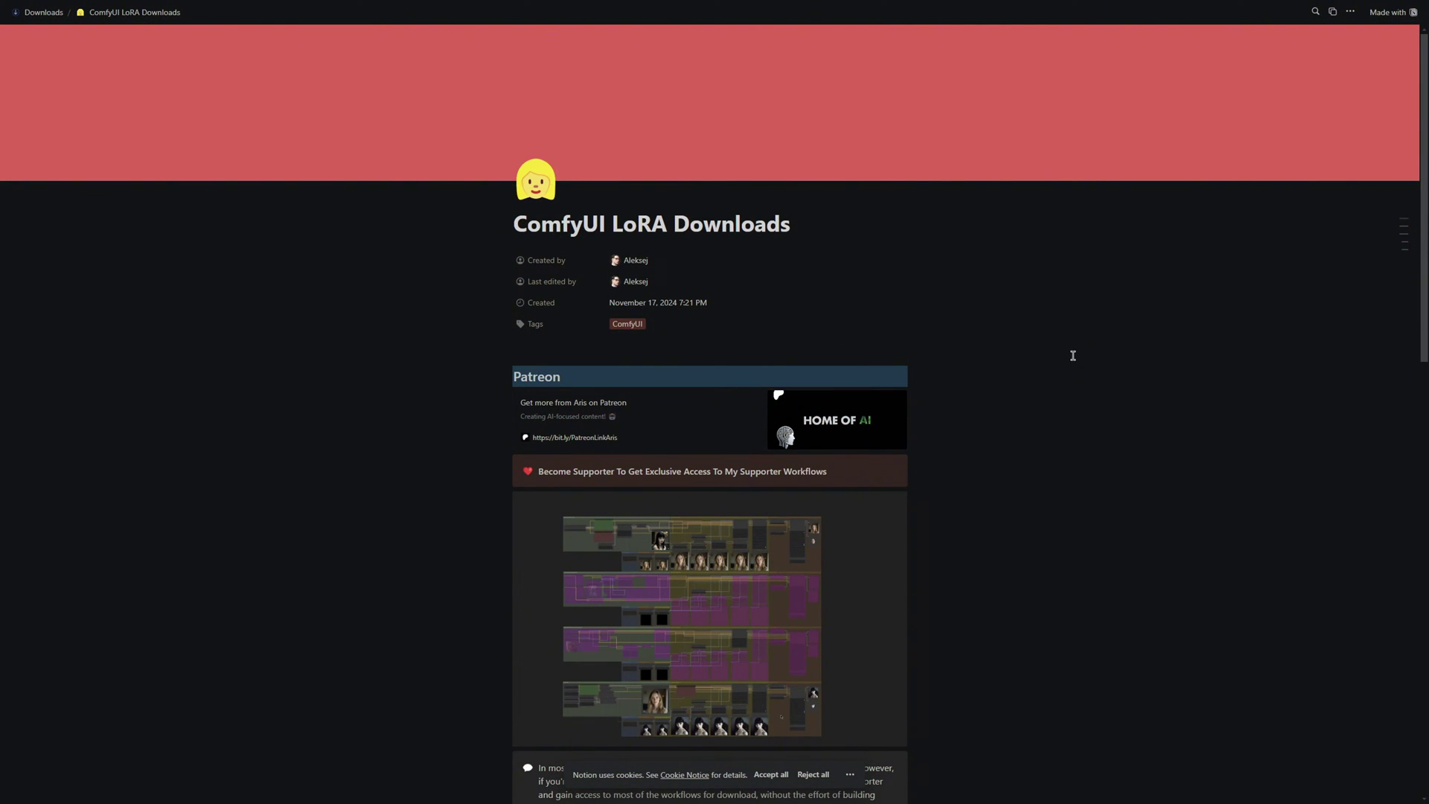
pyautogui.scroll(-3, 1073, 355)
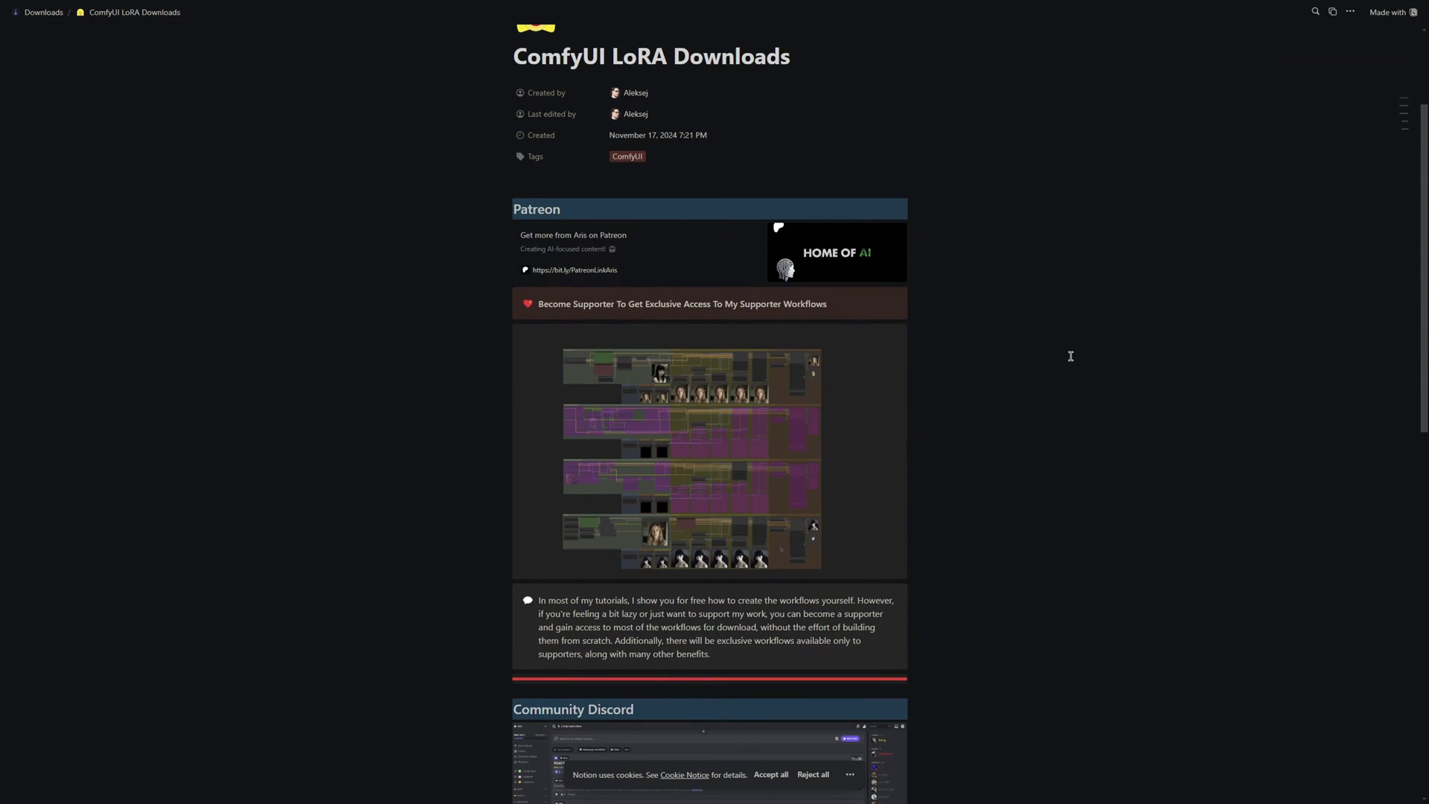
pyautogui.scroll(-1, 1070, 356)
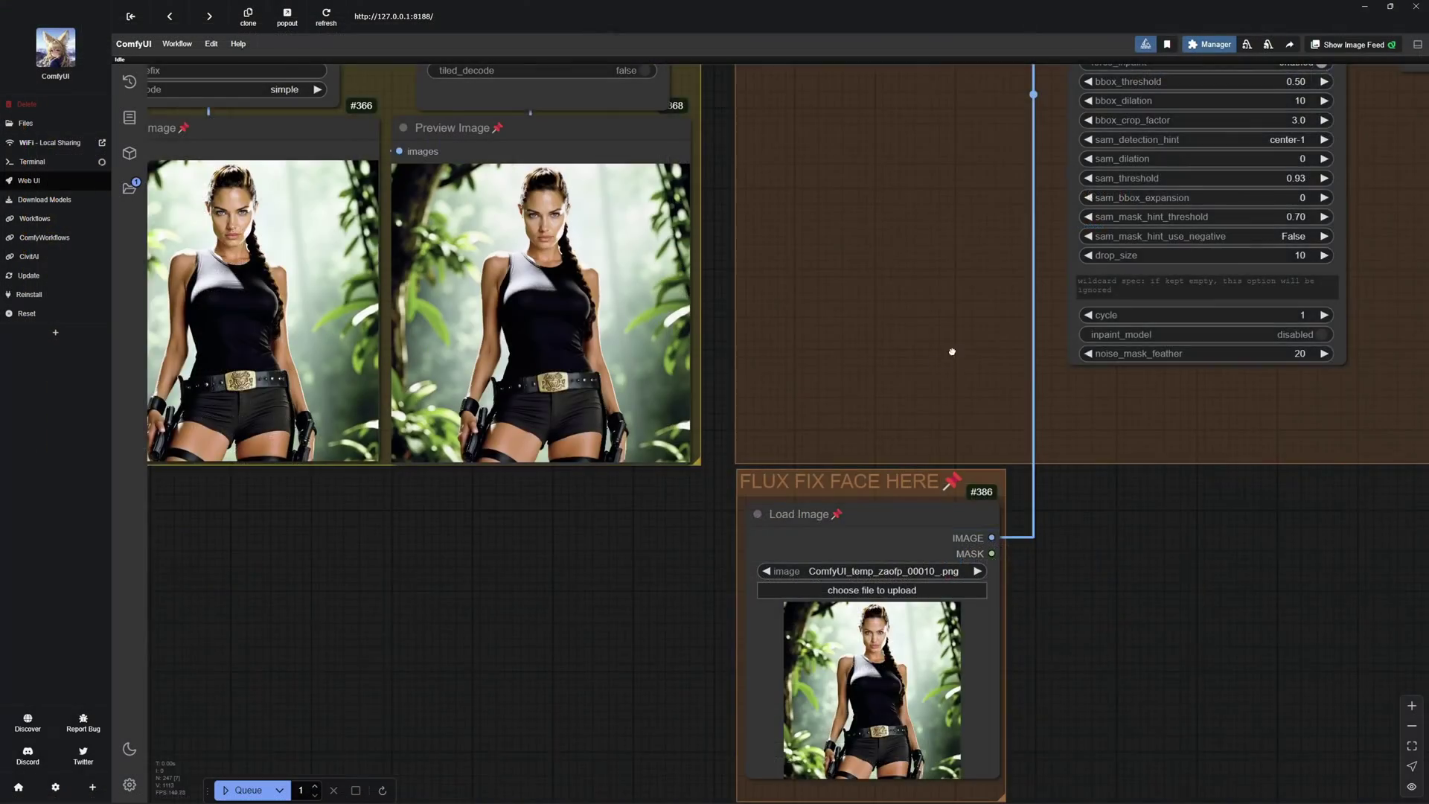
# Examine the whole FLUX workflow layout, including the image generation, upscale and face fix groups.
pyautogui.scroll(-2, 744, 461)
pyautogui.moveTo(765, 466); pyautogui.dragTo(803, 464)
pyautogui.scroll(-5, 803, 464)
pyautogui.moveTo(681, 509); pyautogui.dragTo(1019, 439)
pyautogui.scroll(-5, 677, 515)
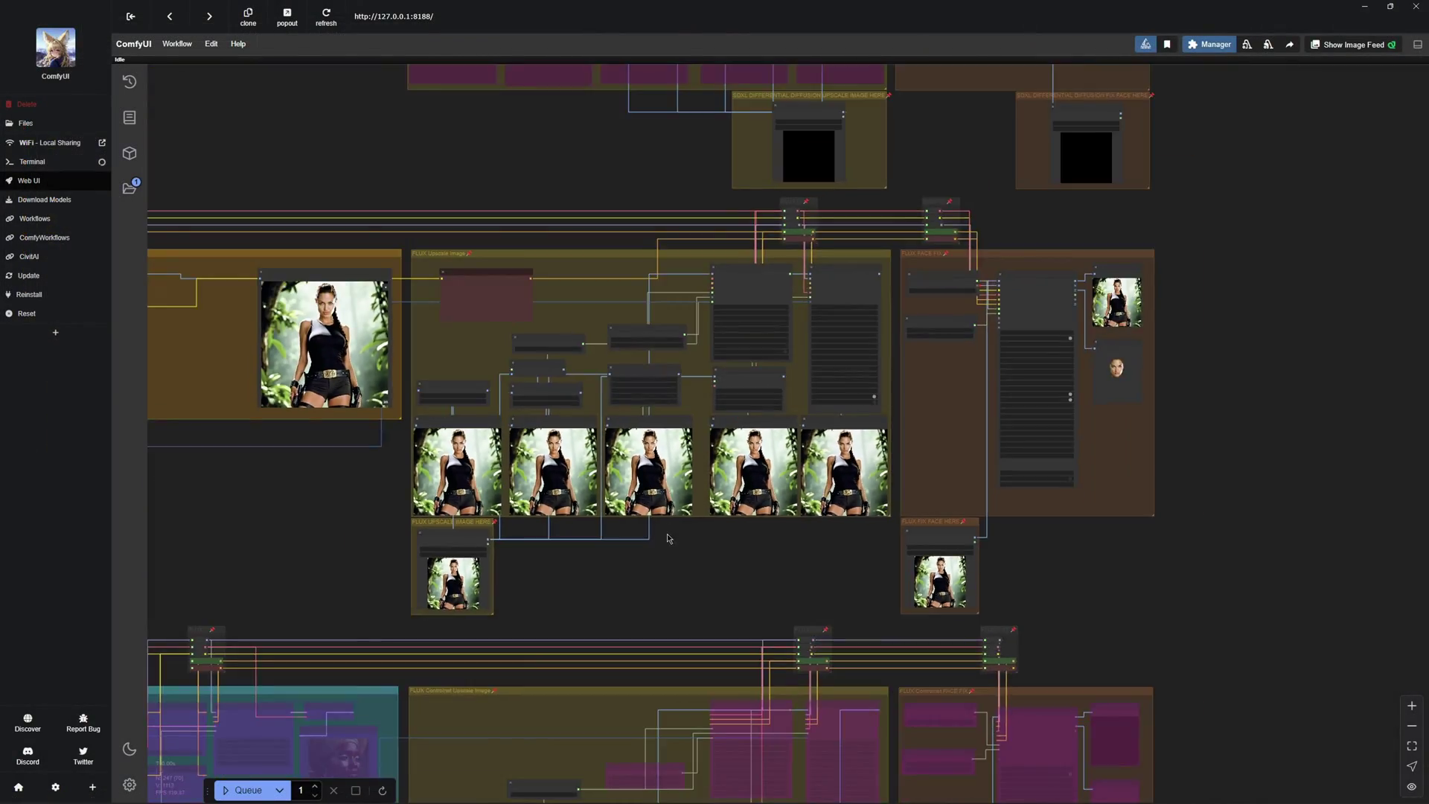
pyautogui.moveTo(670, 538); pyautogui.dragTo(803, 509)
pyautogui.scroll(1, 804, 510)
pyautogui.scroll(-1, 804, 510)
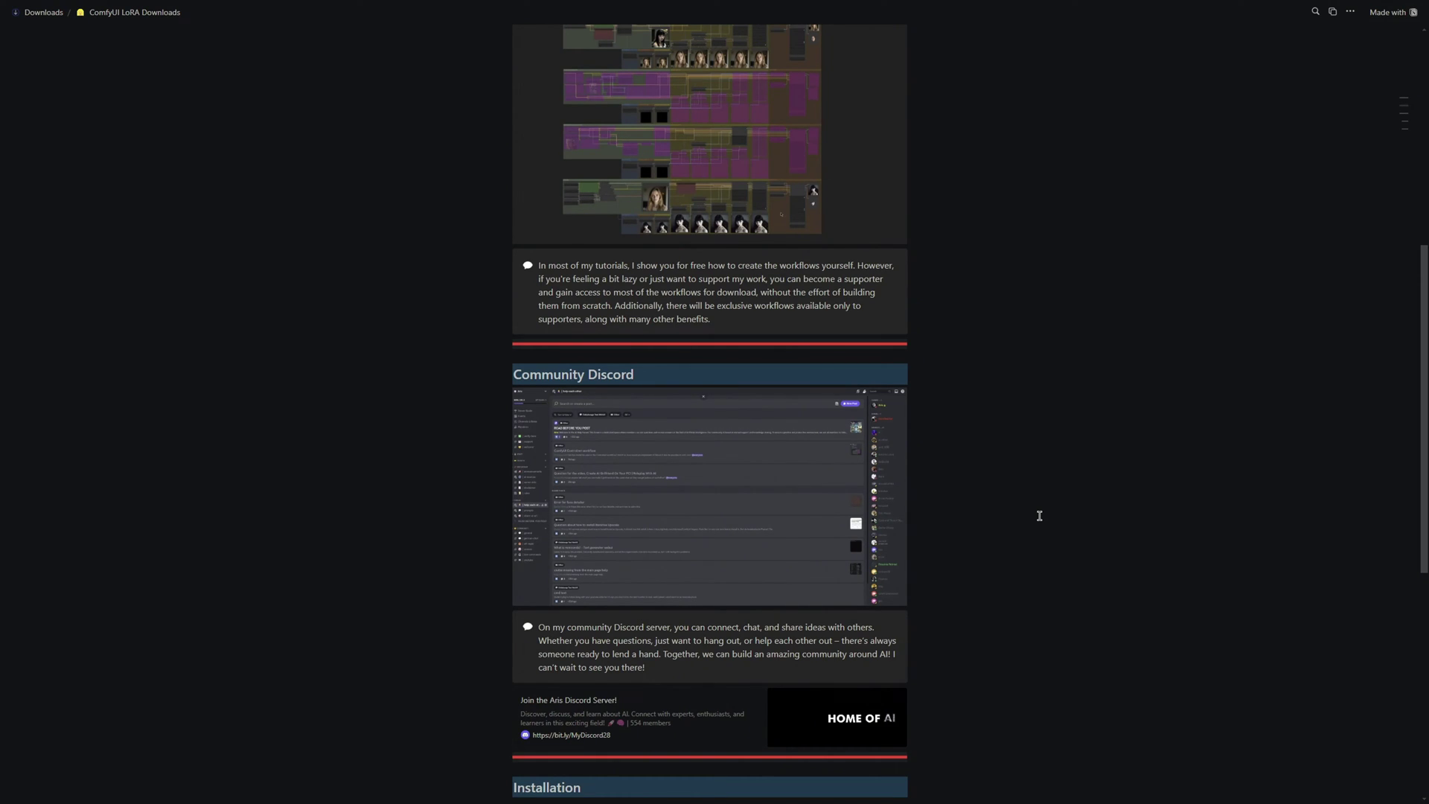
# Open the rgthree-comfy GitHub repository from the Installation section of the downloads page and download it as a ZIP.
pyautogui.scroll(-5, 1037, 518)
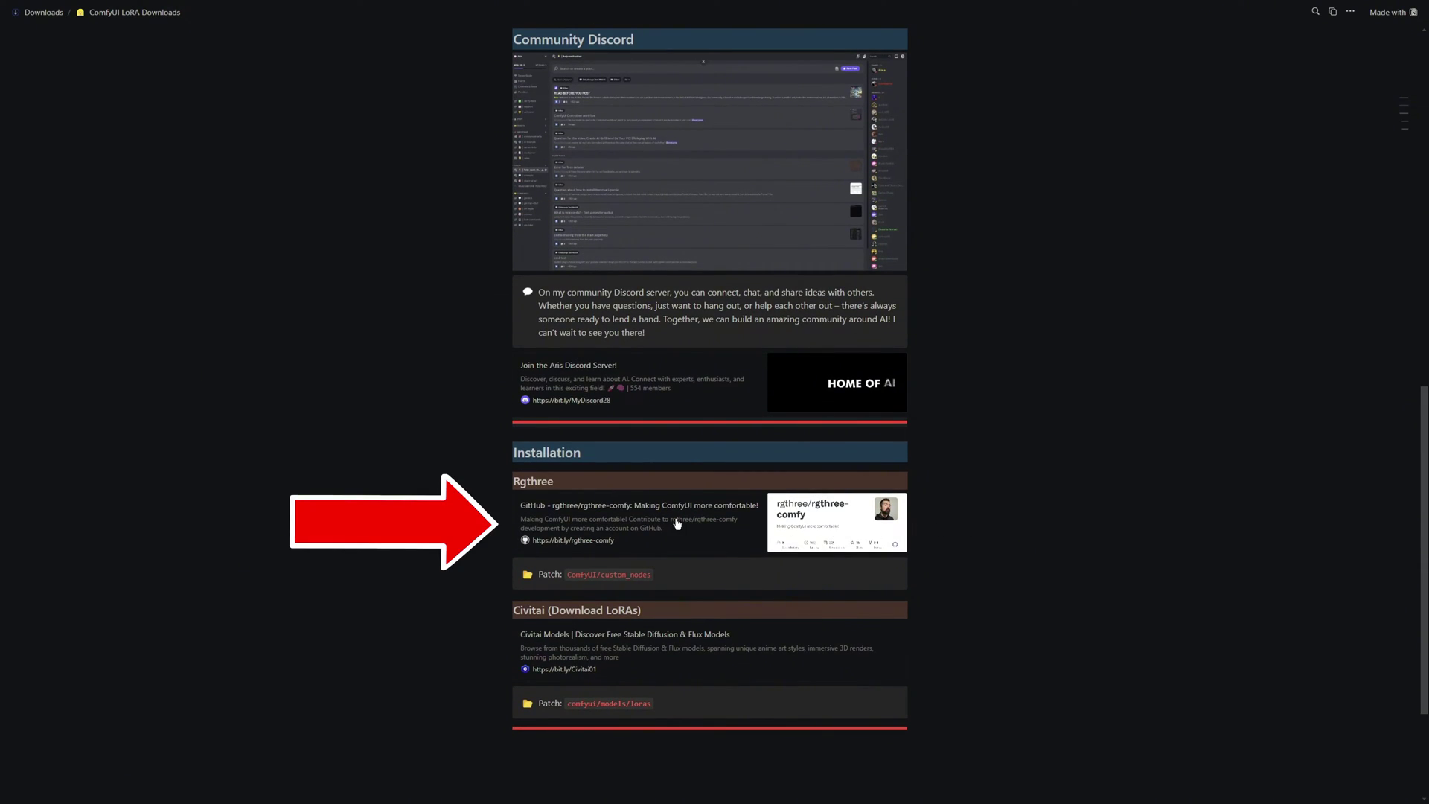
pyautogui.click(702, 535)
pyautogui.click(885, 164)
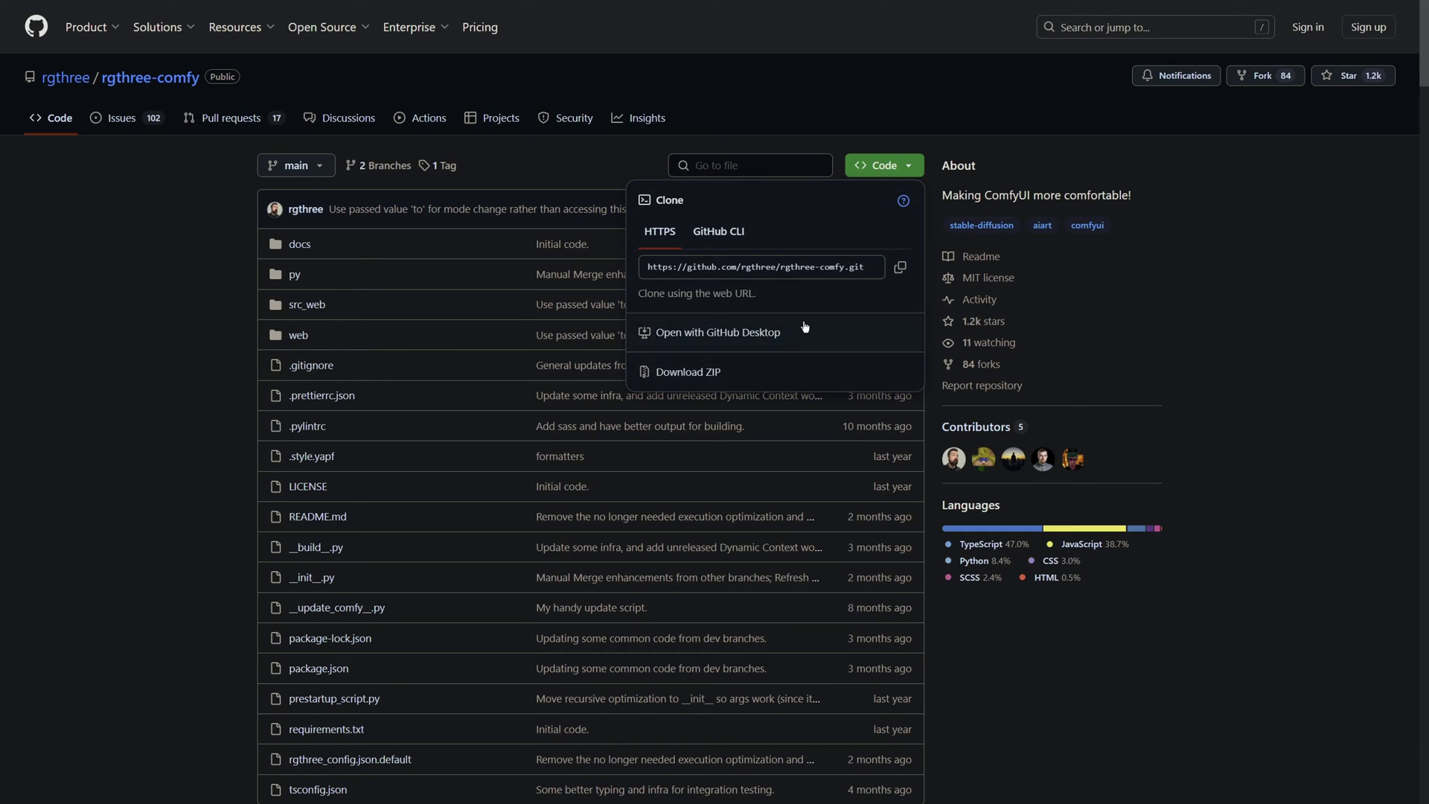
pyautogui.click(670, 371)
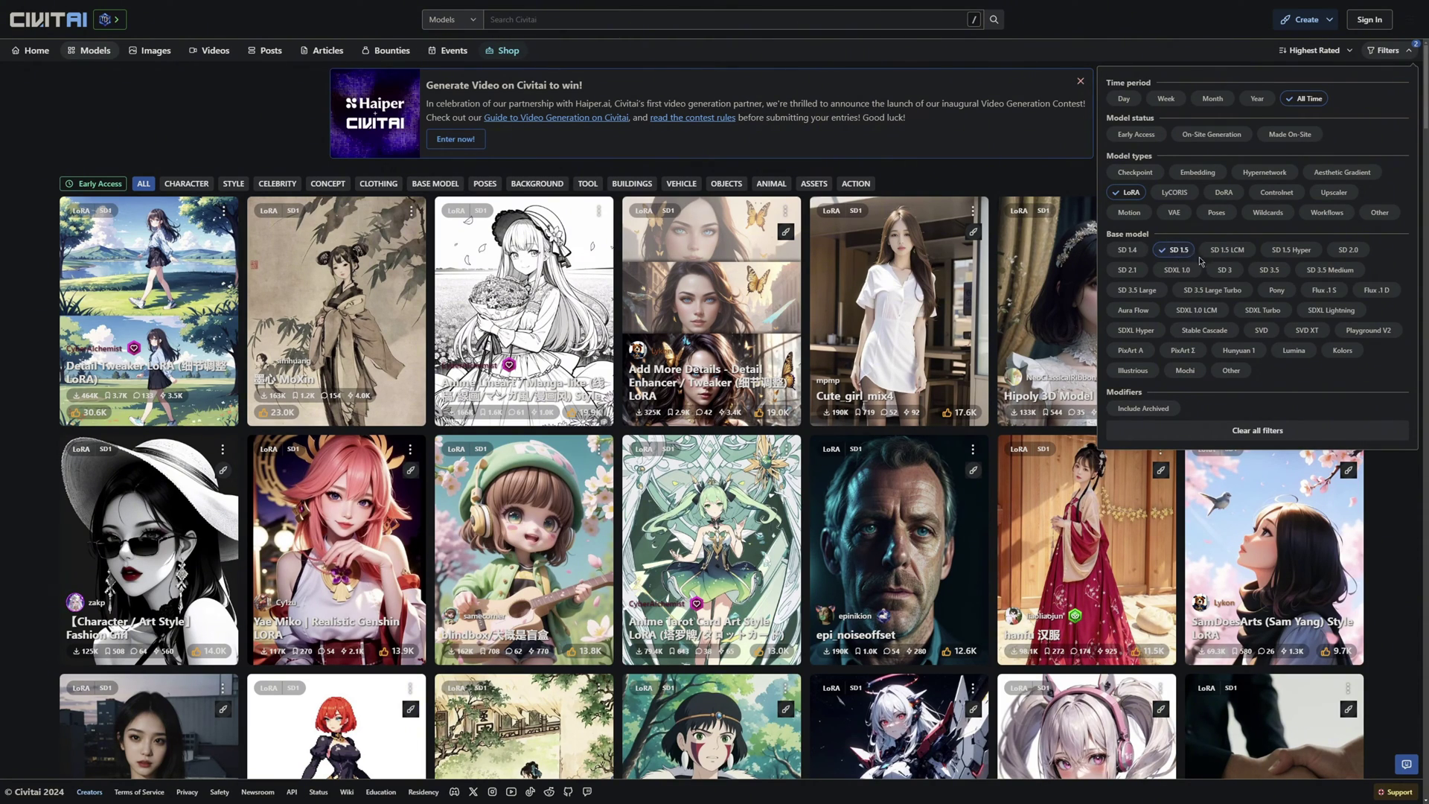
# Open the Cyberpunk Interior Design LoRA from Civitai's Buildings category and start its download.
pyautogui.click(201, 144)
pyautogui.click(628, 185)
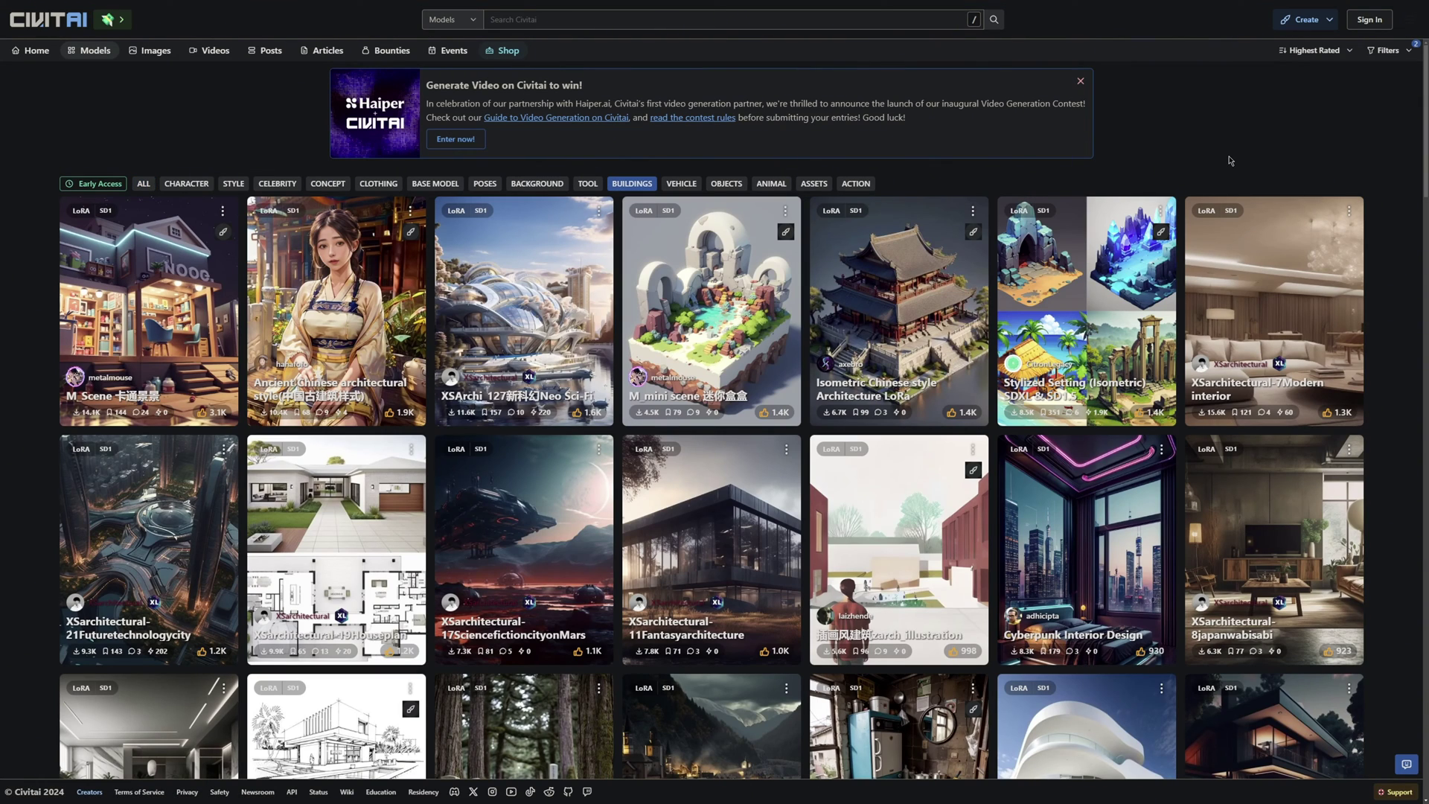
pyautogui.click(1074, 522)
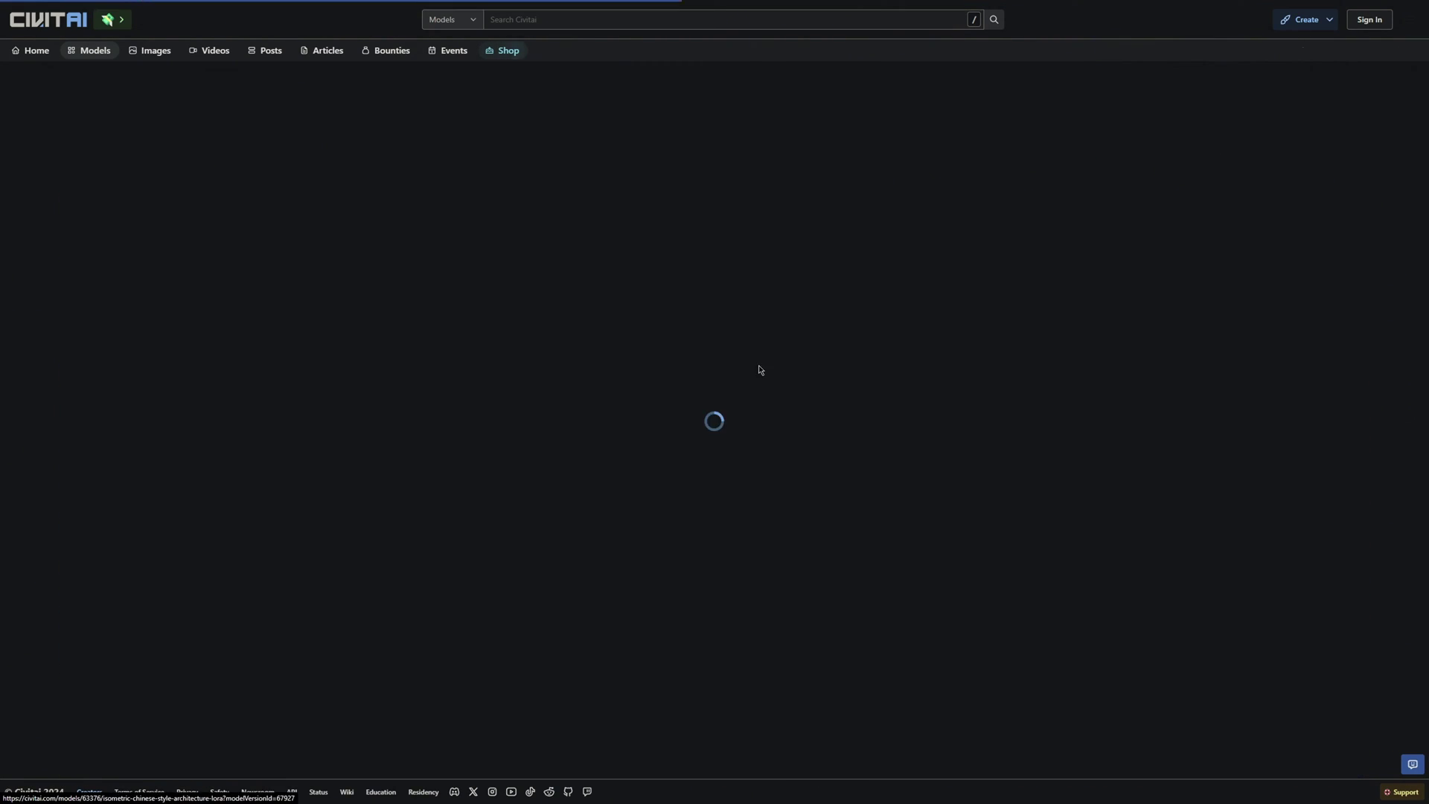
pyautogui.click(897, 156)
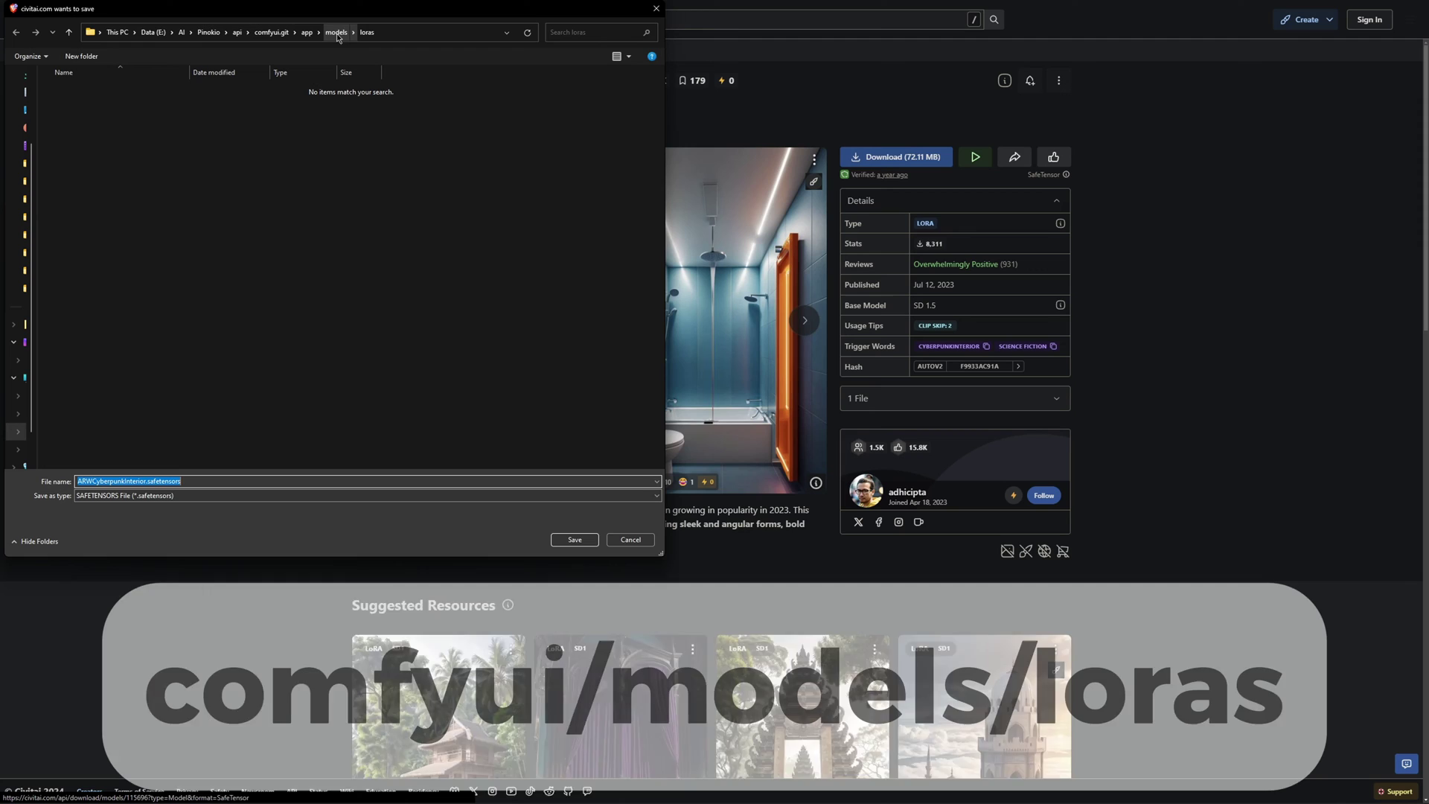
# Choose comfyui.git/app/models/loras as the save location and create an SD 1.5 folder there for the LoRA.
pyautogui.click(336, 32)
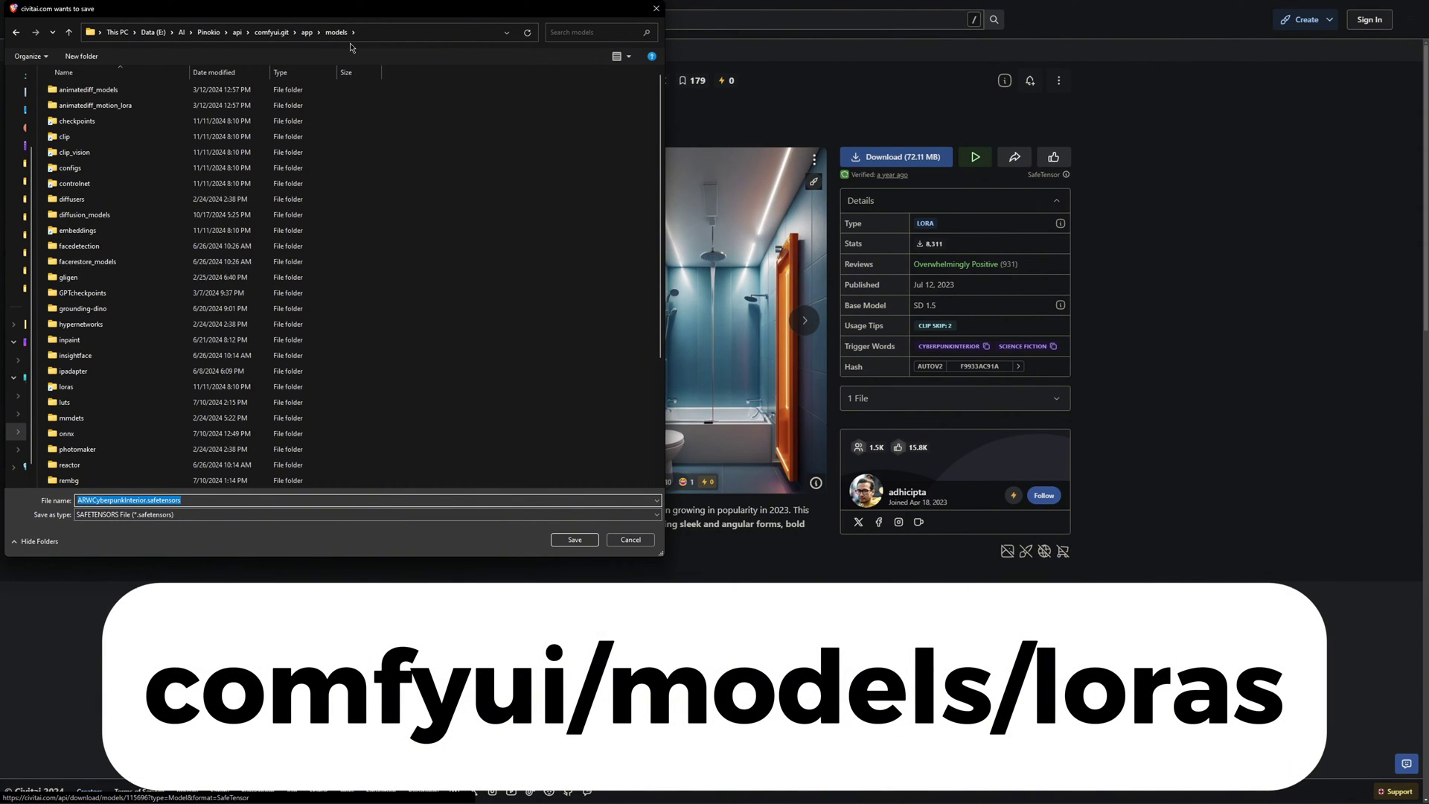
pyautogui.click(94, 390)
pyautogui.doubleClick(94, 390)
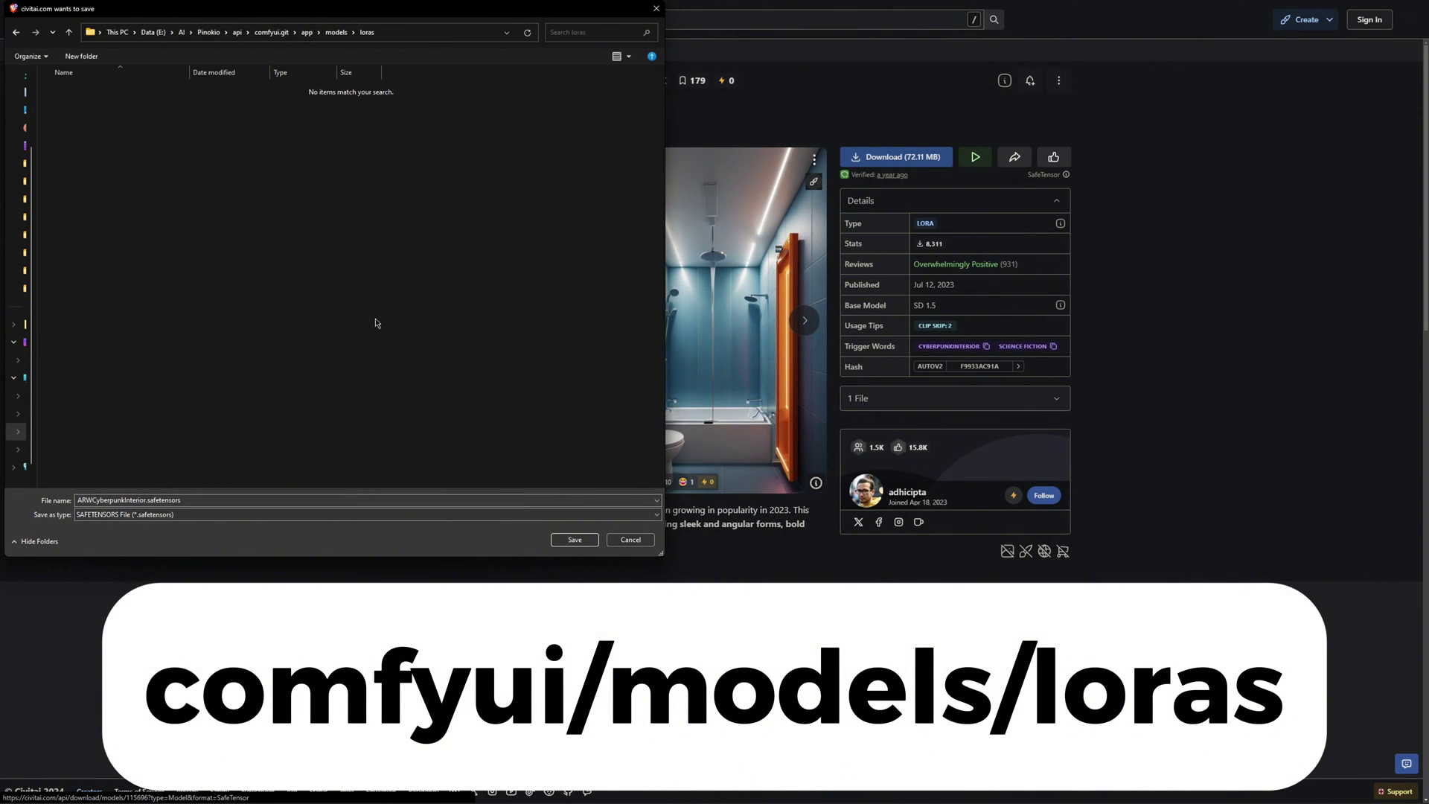
pyautogui.rightClick(210, 215)
pyautogui.moveTo(253, 338)
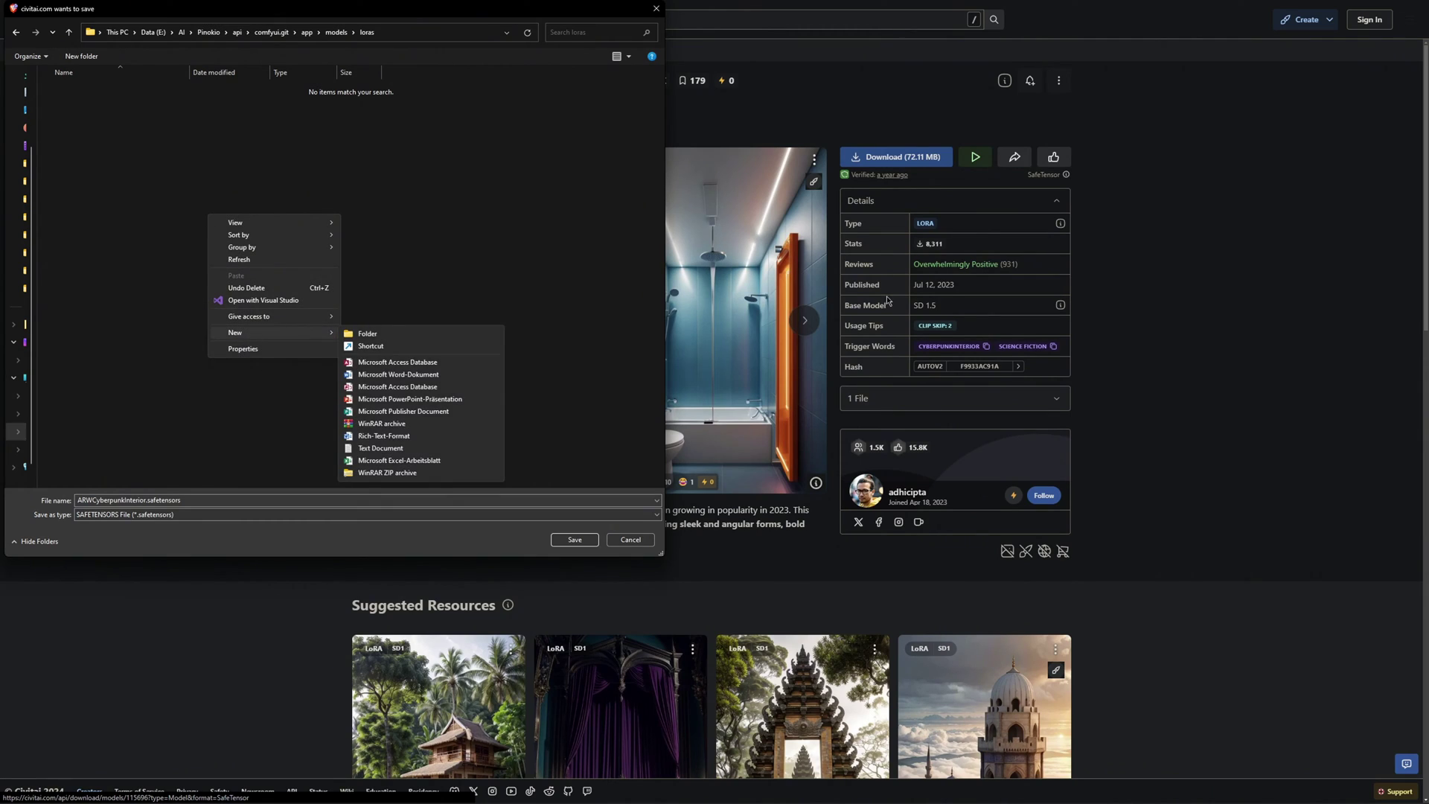
pyautogui.click(418, 335)
pyautogui.write('SD 1.5')
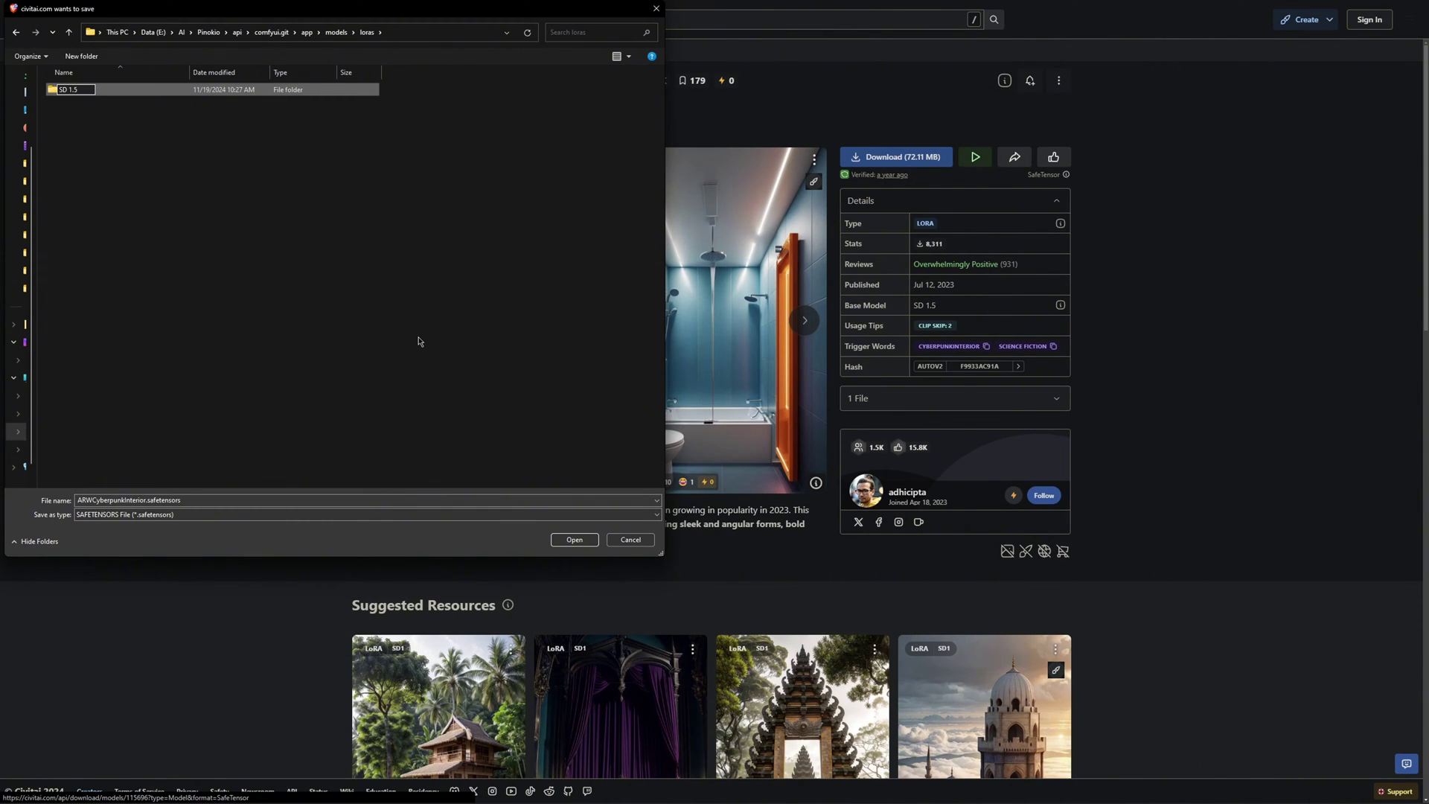
pyautogui.press('Return')
pyautogui.press('Return')
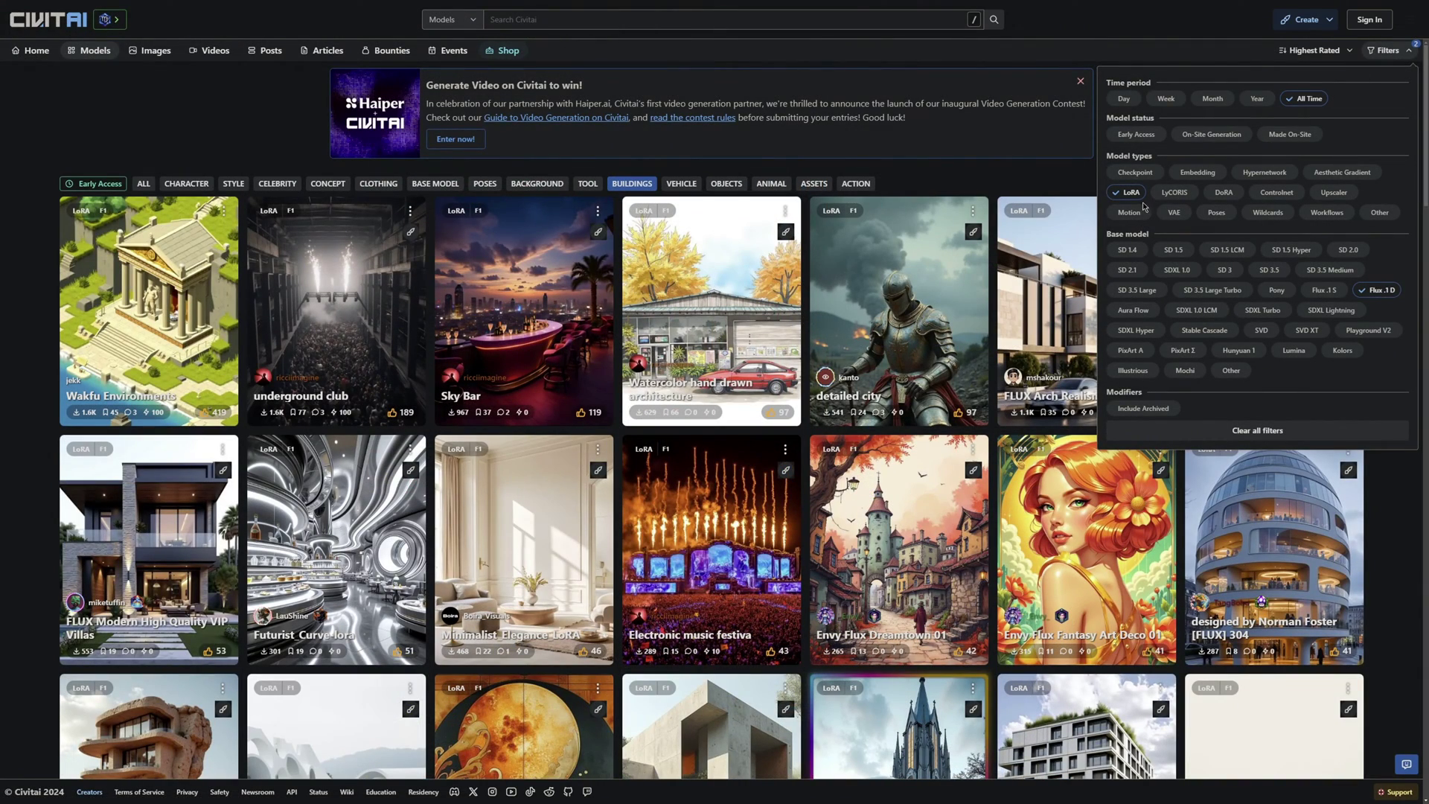
# Show the Flux.1 D LoRAs in the Vehicle category and open the Porsche 911 GTS (2024) [flux] model.
pyautogui.click(950, 164)
pyautogui.click(682, 184)
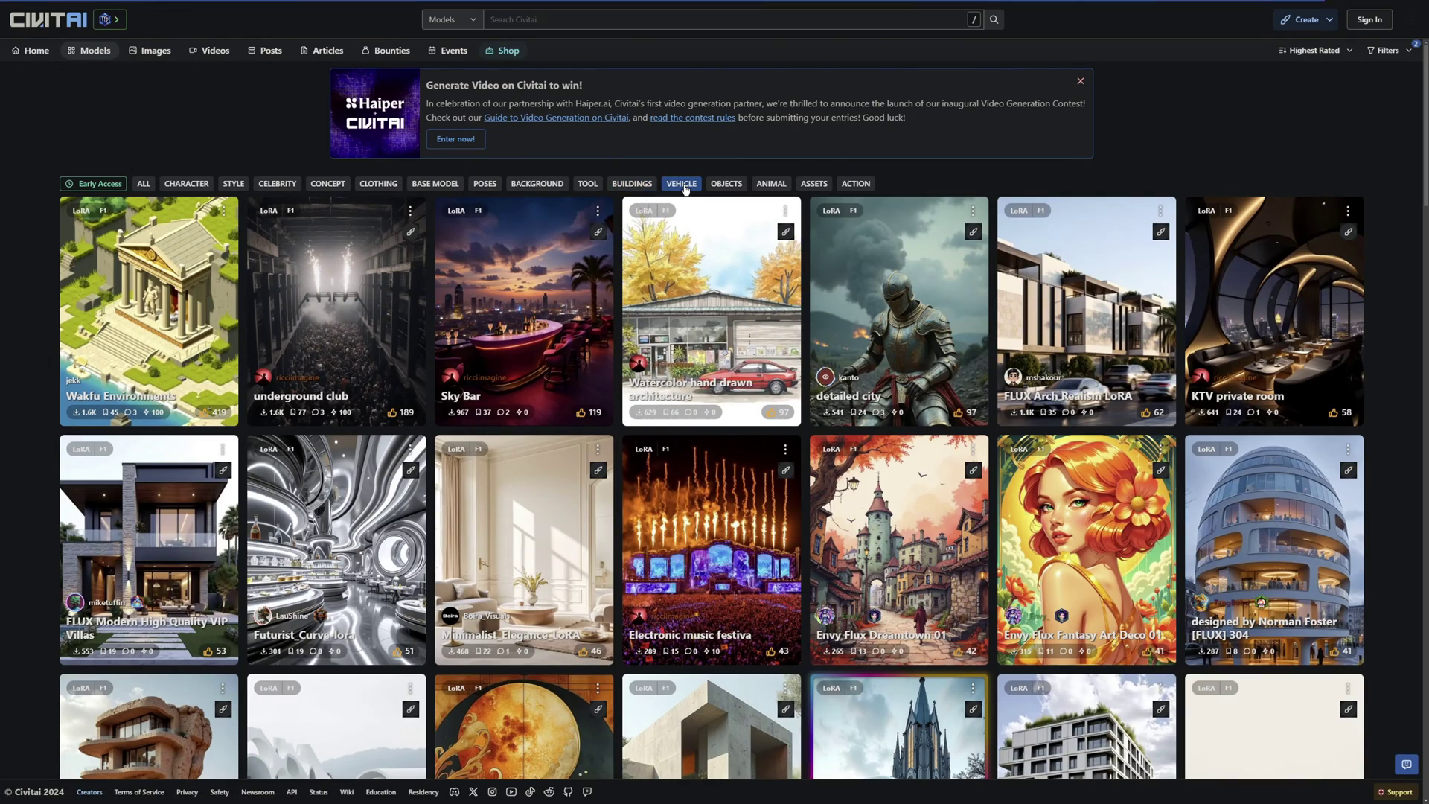
pyautogui.scroll(-1, 163, 275)
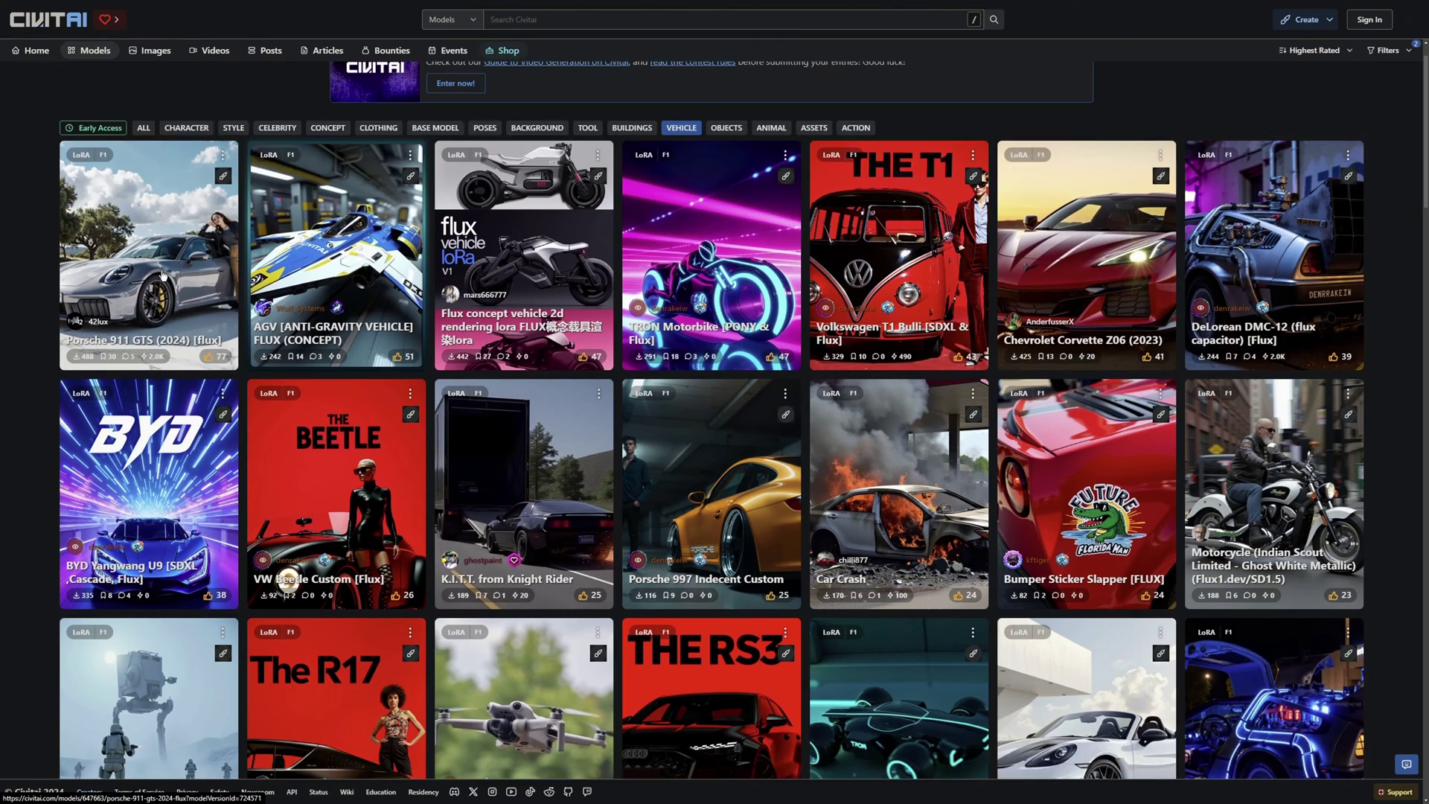
pyautogui.scroll(-4, 163, 276)
pyautogui.scroll(1, 162, 275)
pyautogui.click(162, 276)
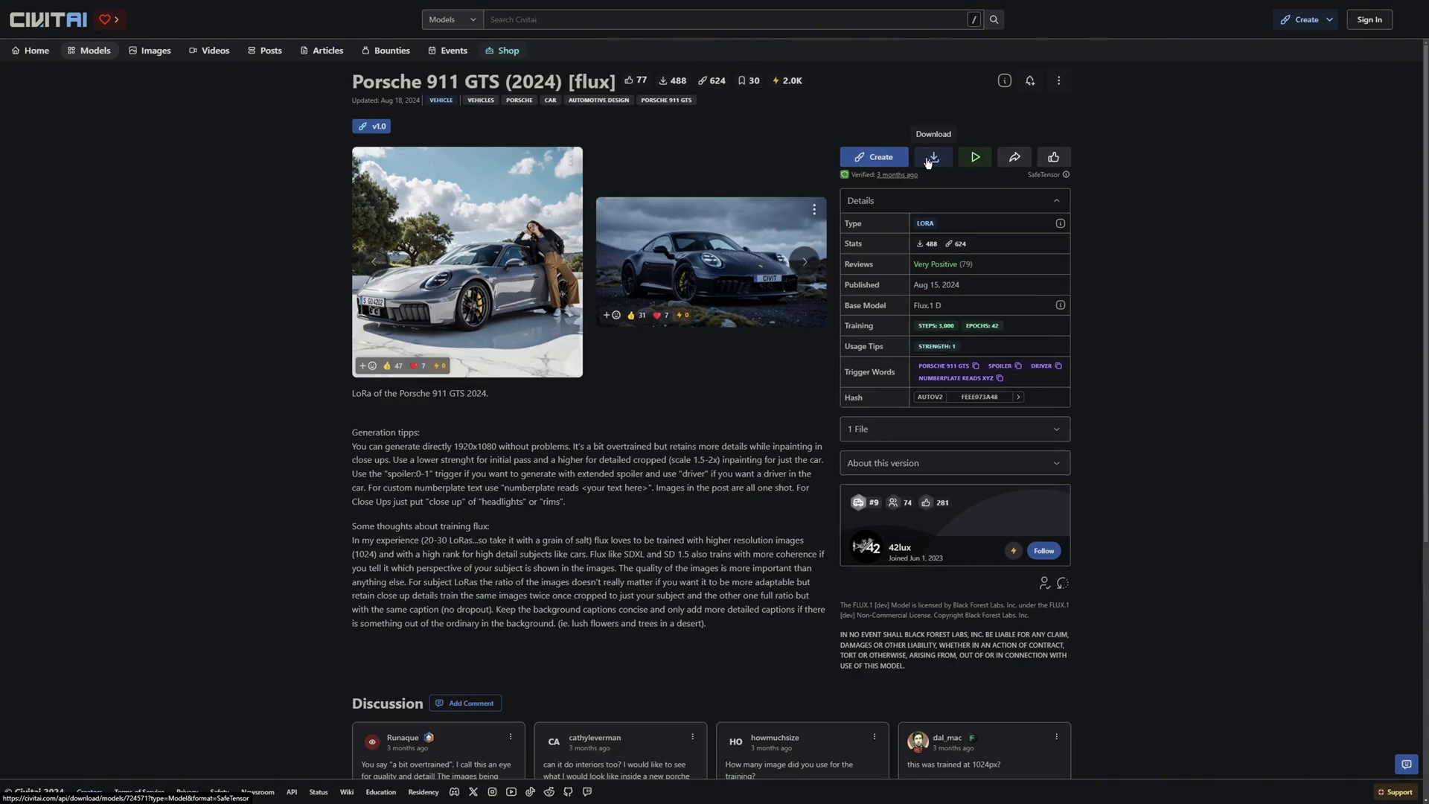
# Download the Porsche 911 GTS LoRA into a new Flux.1 folder inside models/loras.
pyautogui.click(928, 160)
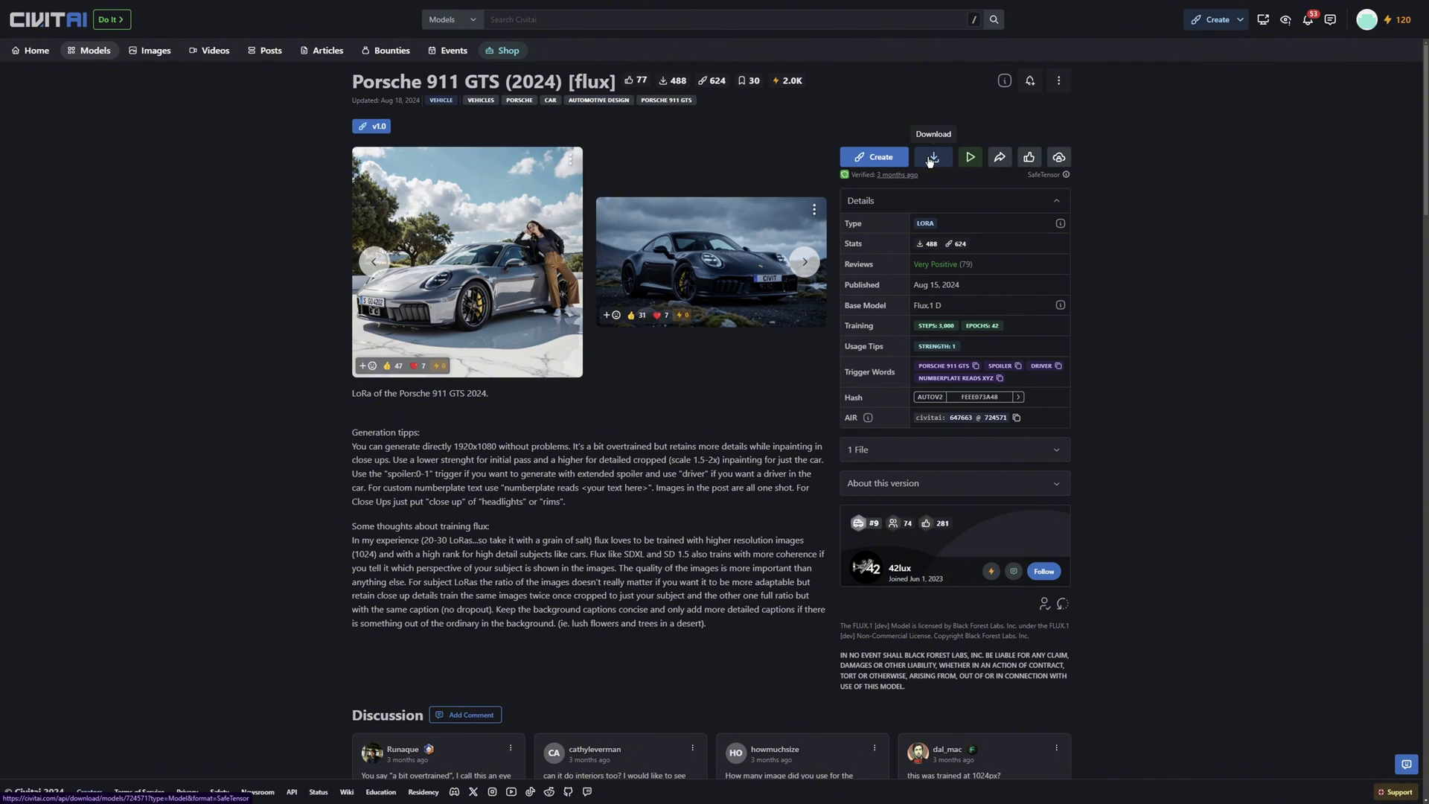
pyautogui.click(929, 159)
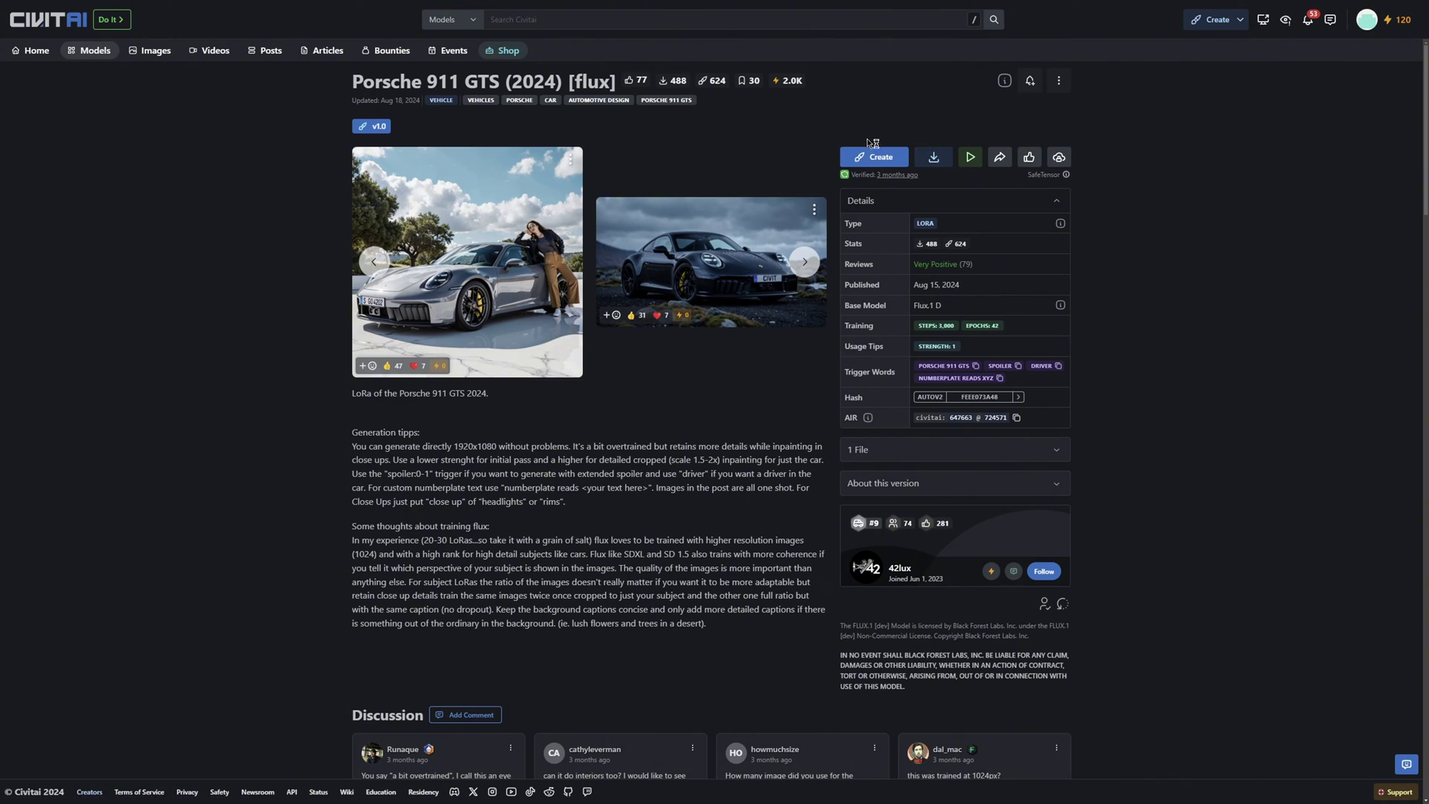
pyautogui.rightClick(163, 200)
pyautogui.moveTo(224, 317)
pyautogui.click(321, 319)
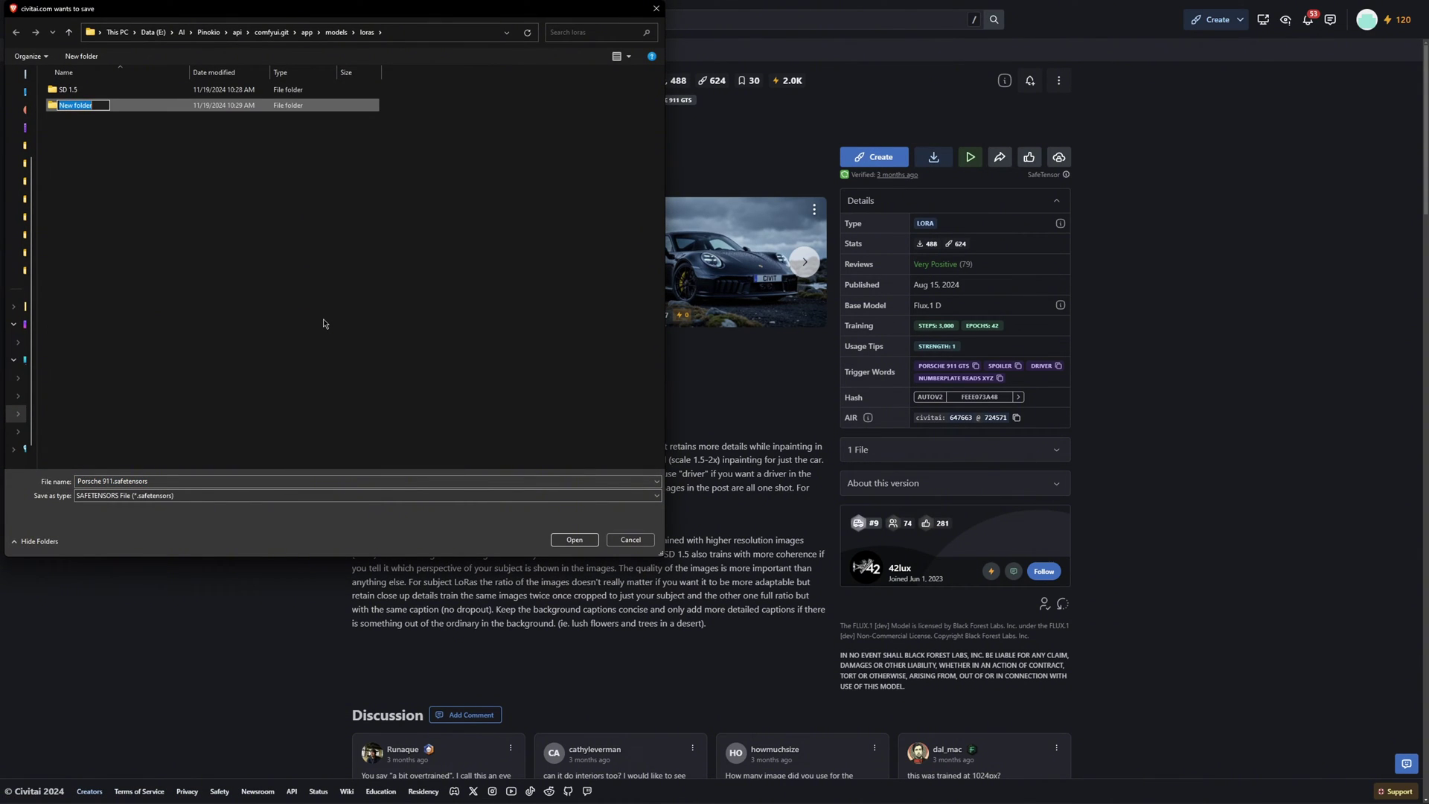
pyautogui.write('Flux.1')
pyautogui.press('Return')
pyautogui.press('Return')
pyautogui.click(575, 539)
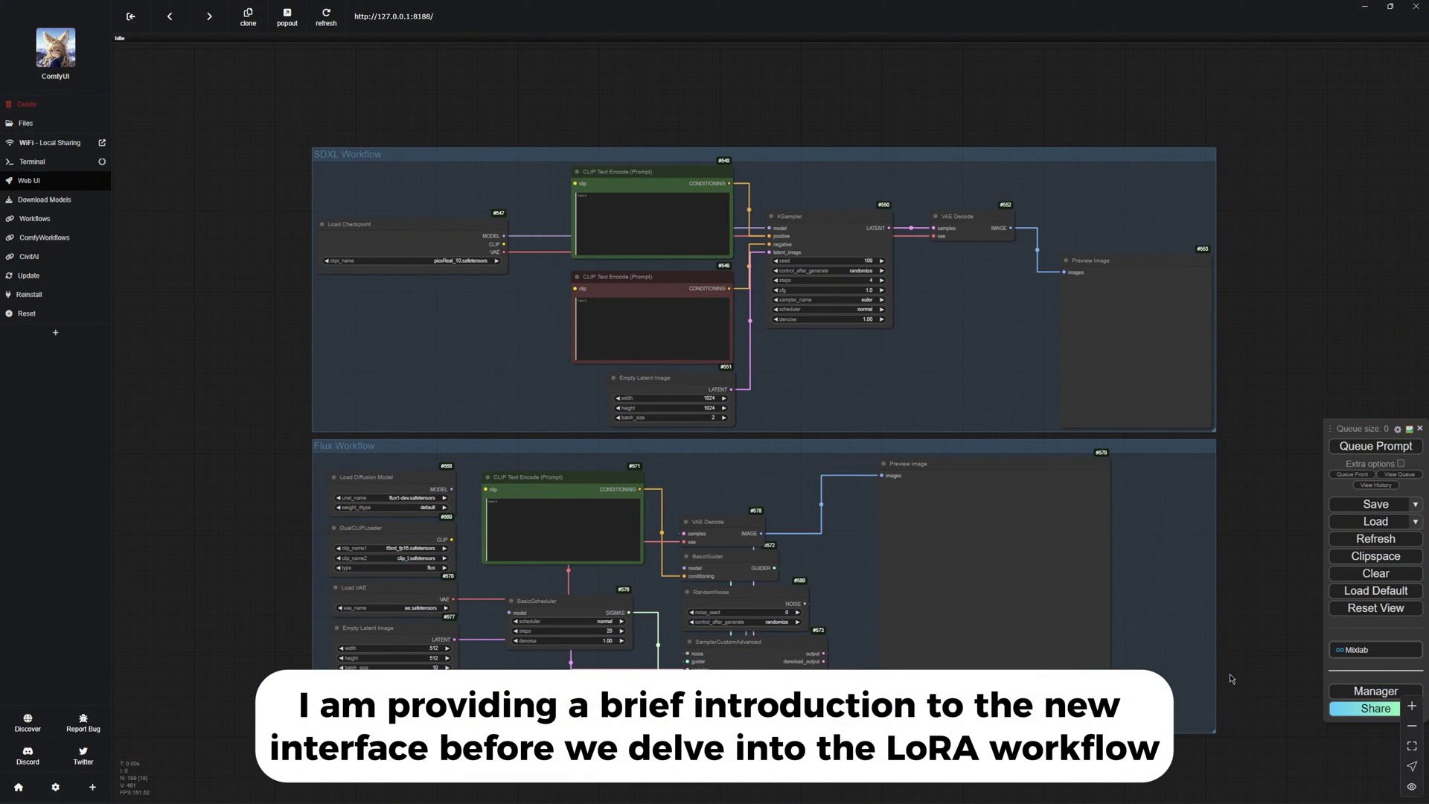
# Set the new menu and workflow management option to Top in the ComfyUI settings and close them.
pyautogui.click(1399, 432)
pyautogui.scroll(-8, 801, 335)
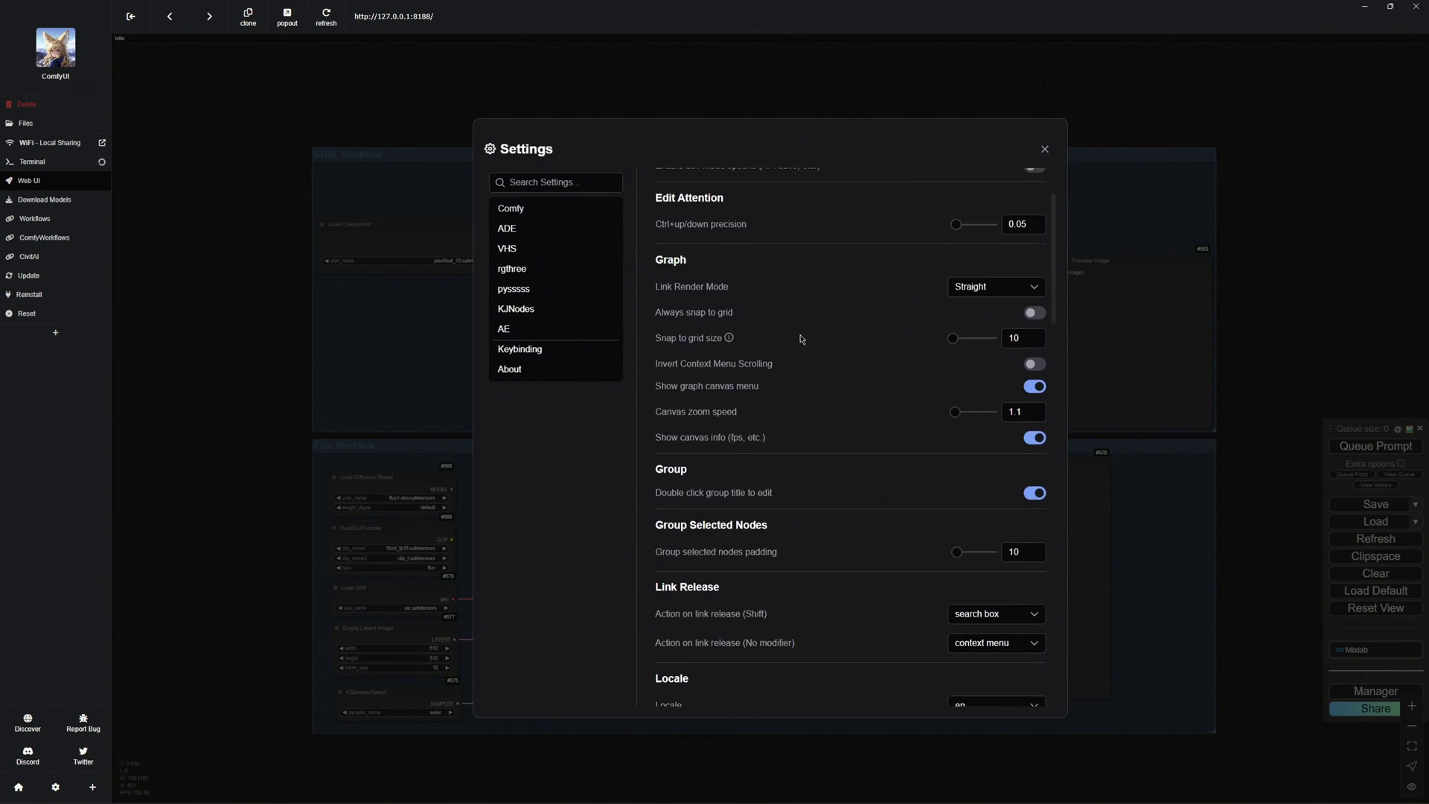
pyautogui.click(968, 497)
pyautogui.click(964, 539)
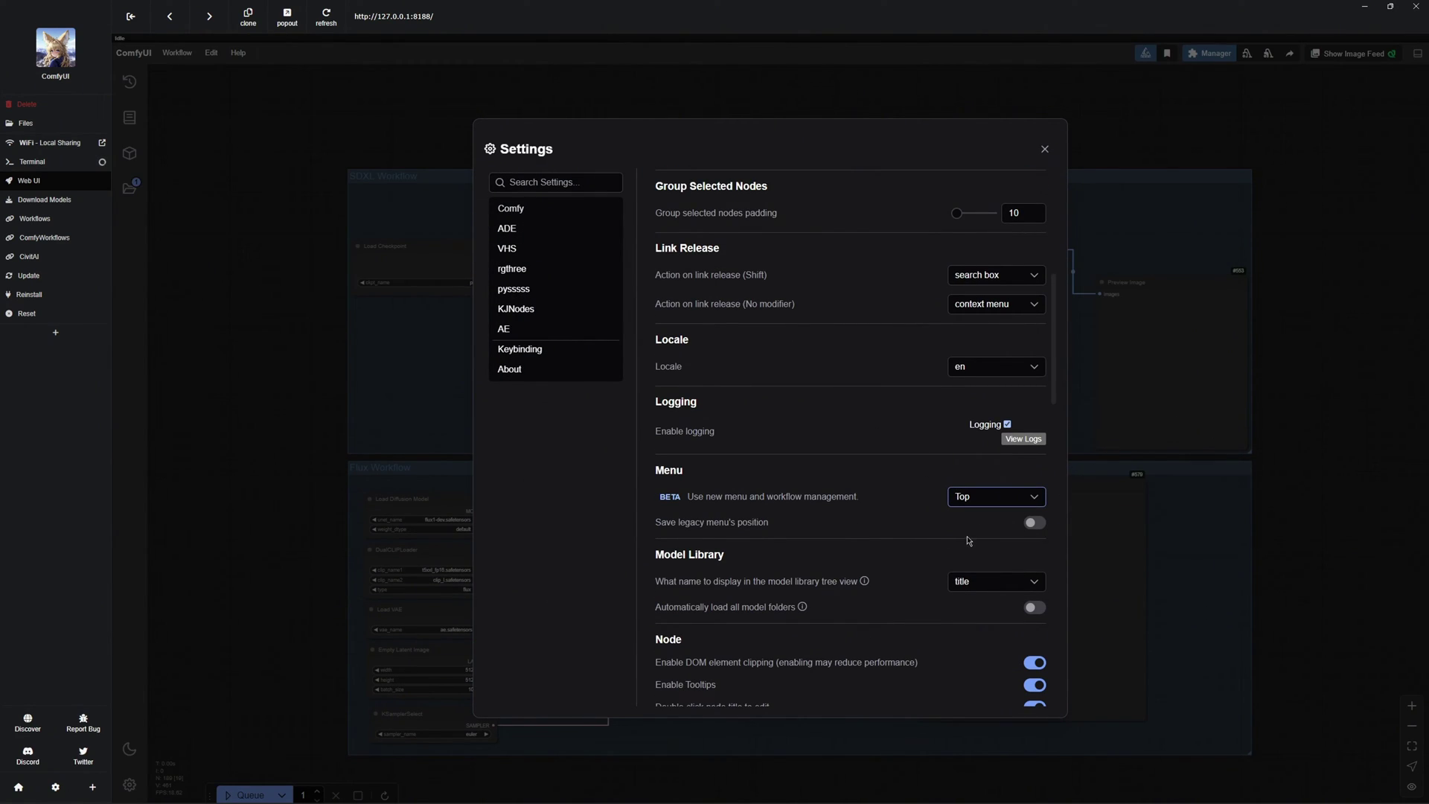
pyautogui.click(1047, 148)
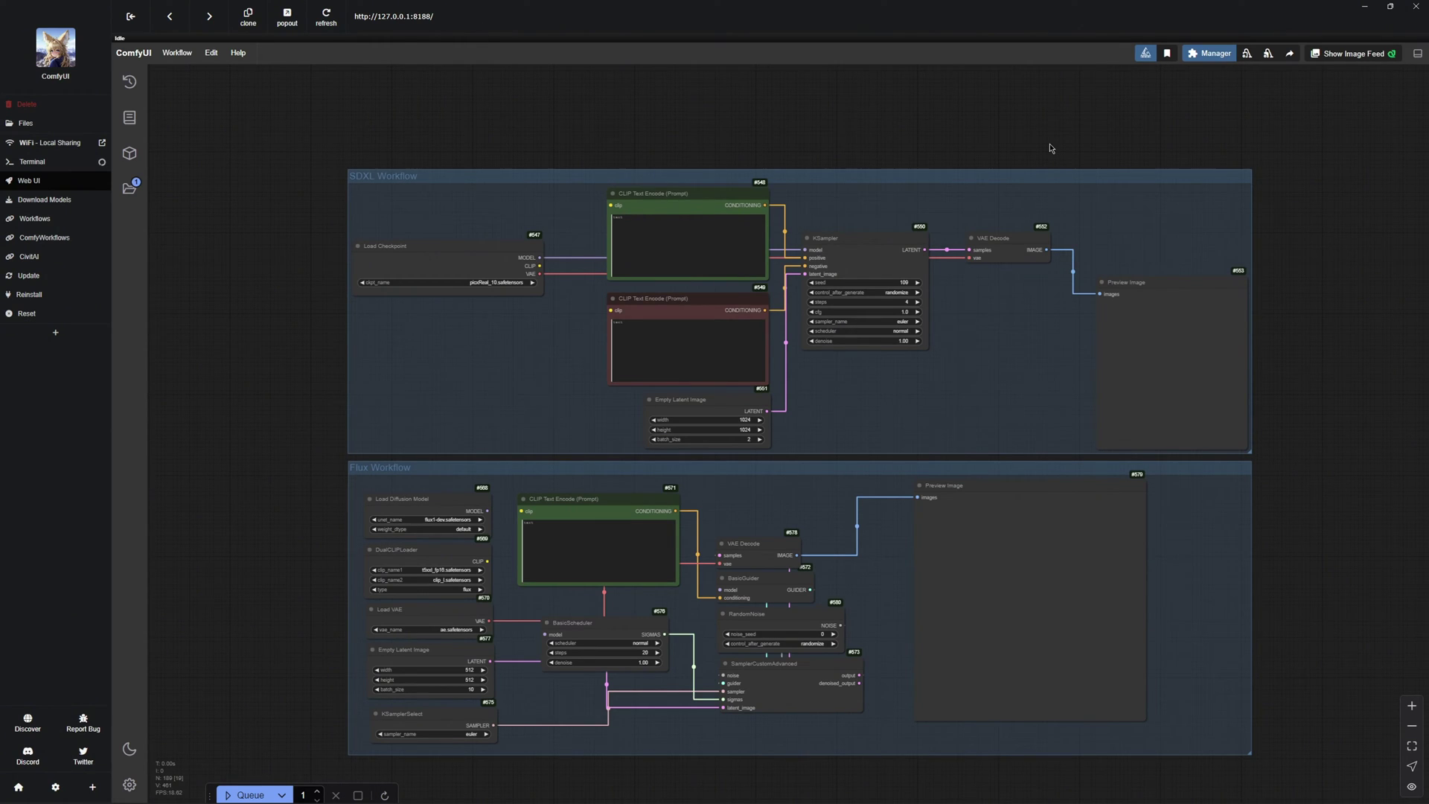
# Look through the queue history, node library, model library and workflows in the new interface.
pyautogui.click(132, 86)
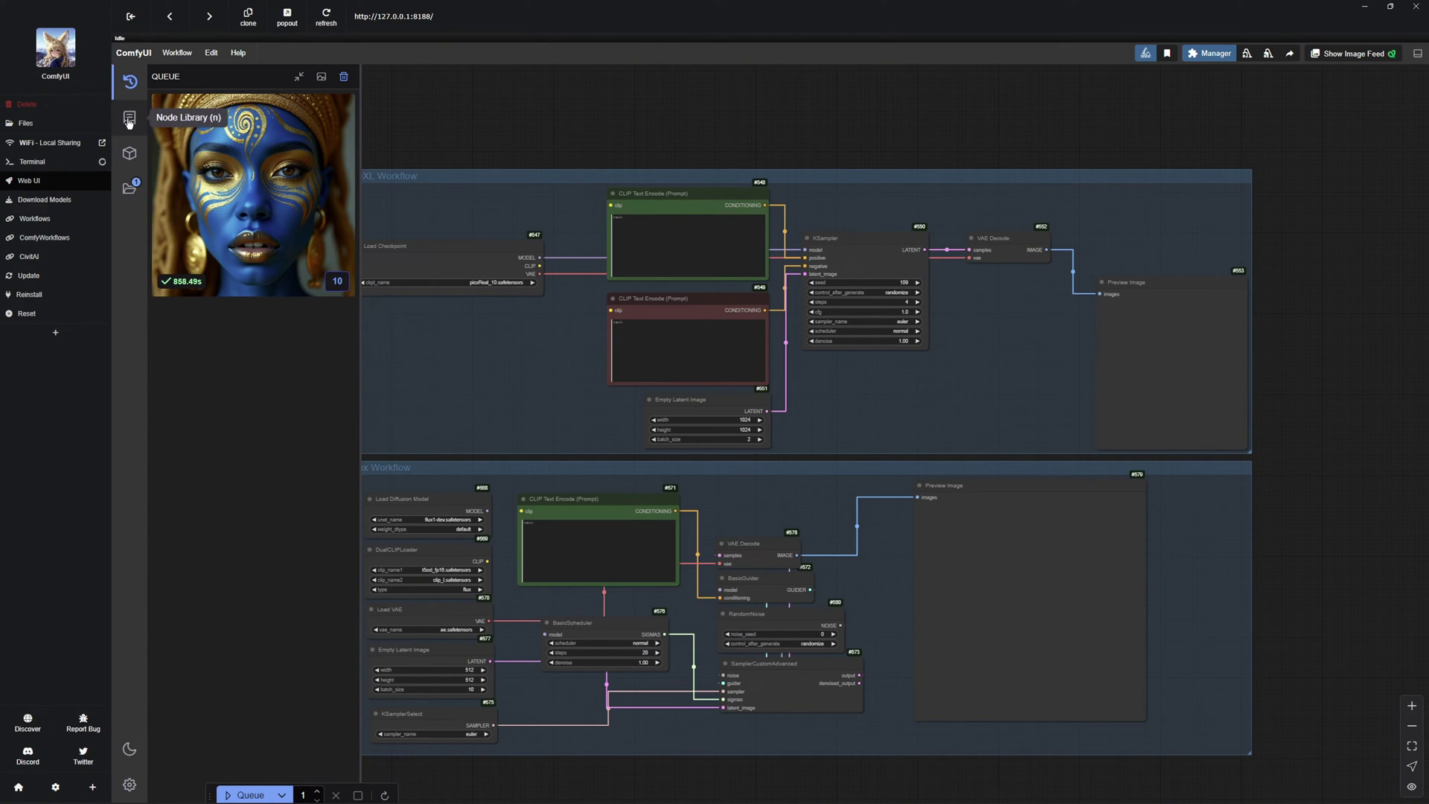
pyautogui.click(130, 120)
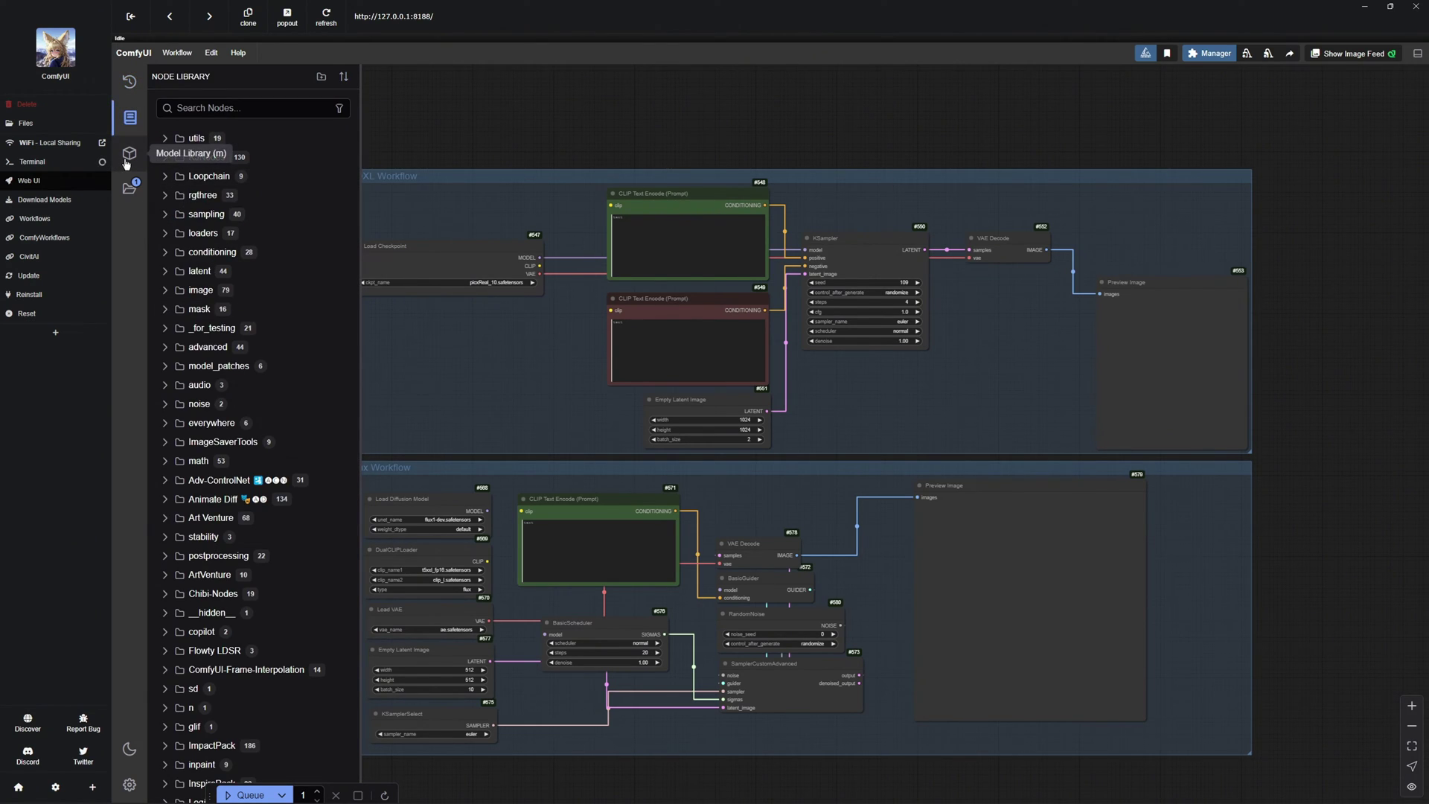
pyautogui.click(130, 153)
pyautogui.click(130, 191)
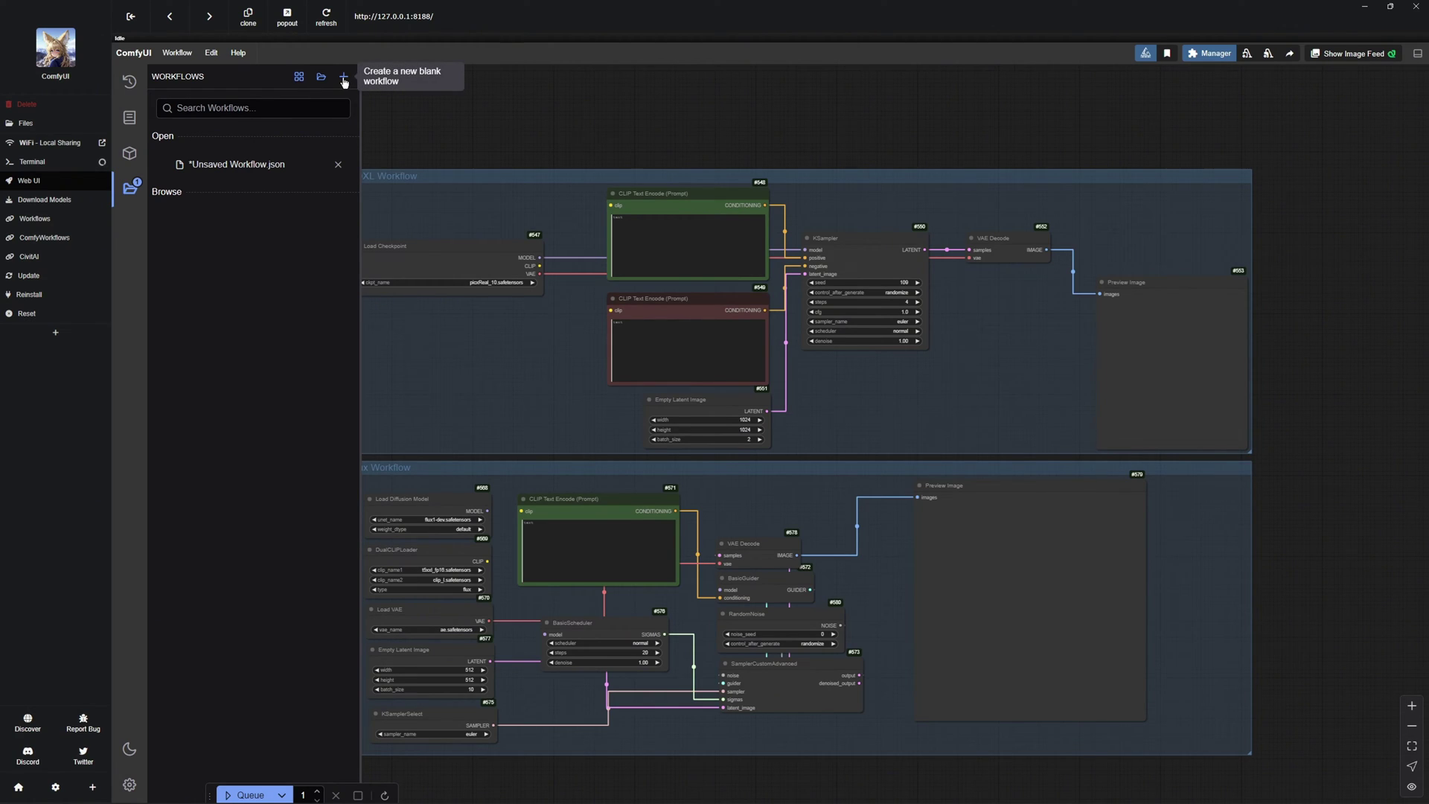
# Close the workflows sidebar, try the colour theme toggle, and look at the ComfyUI settings.
pyautogui.click(130, 188)
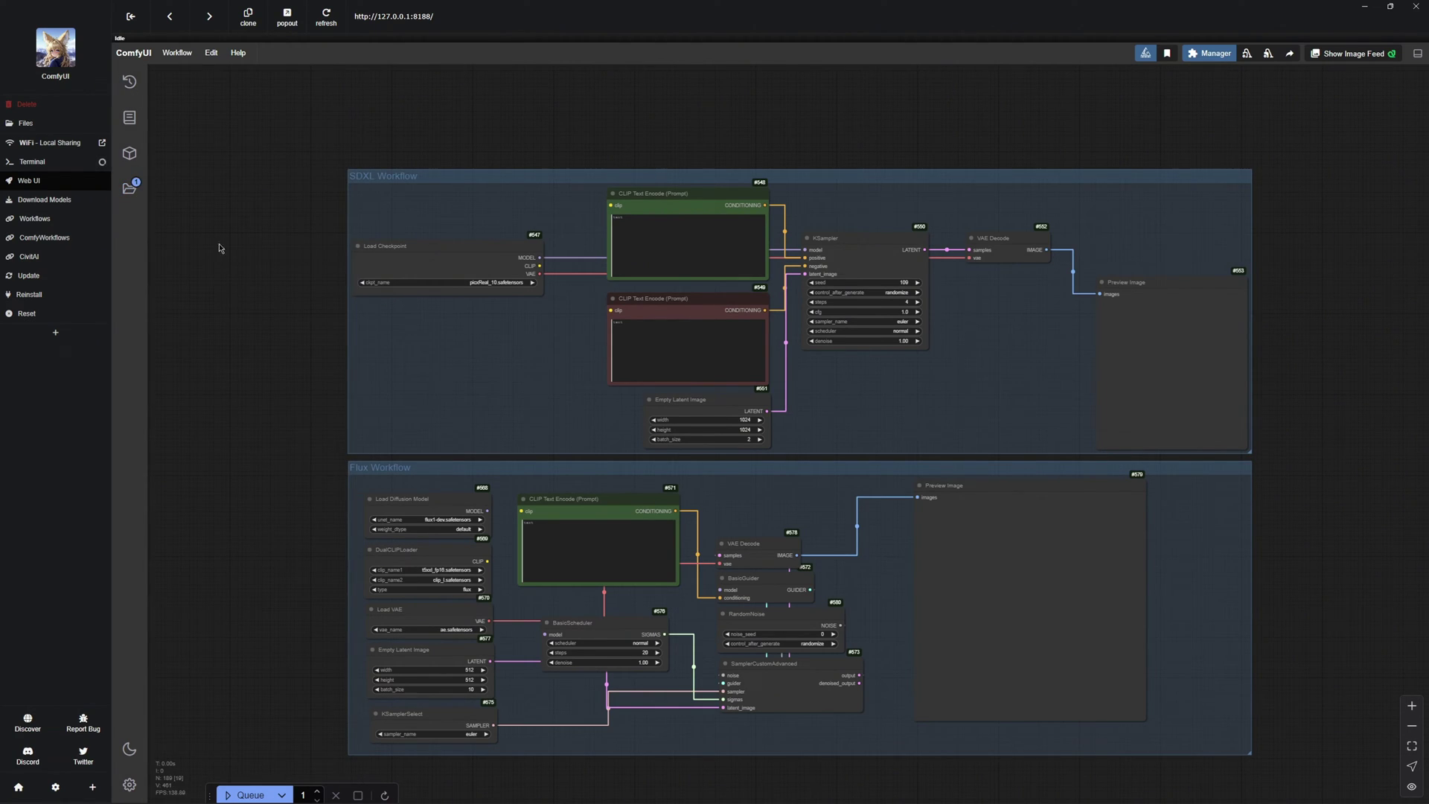
pyautogui.click(128, 750)
pyautogui.click(129, 750)
pyautogui.click(130, 785)
pyautogui.click(290, 493)
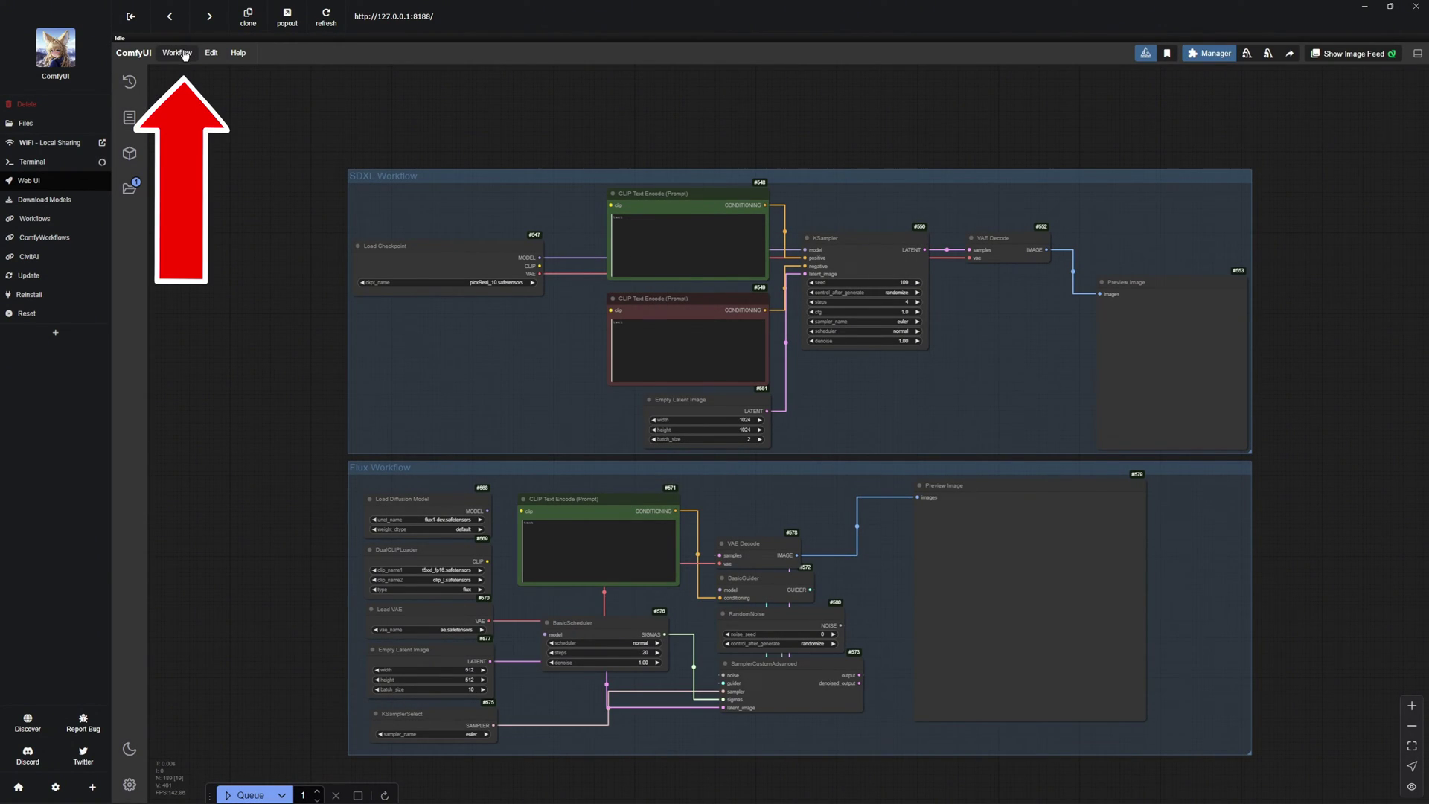
# Look through the ComfyUI Manager options and the bottom panel toggle, and close the Manager.
pyautogui.click(1203, 54)
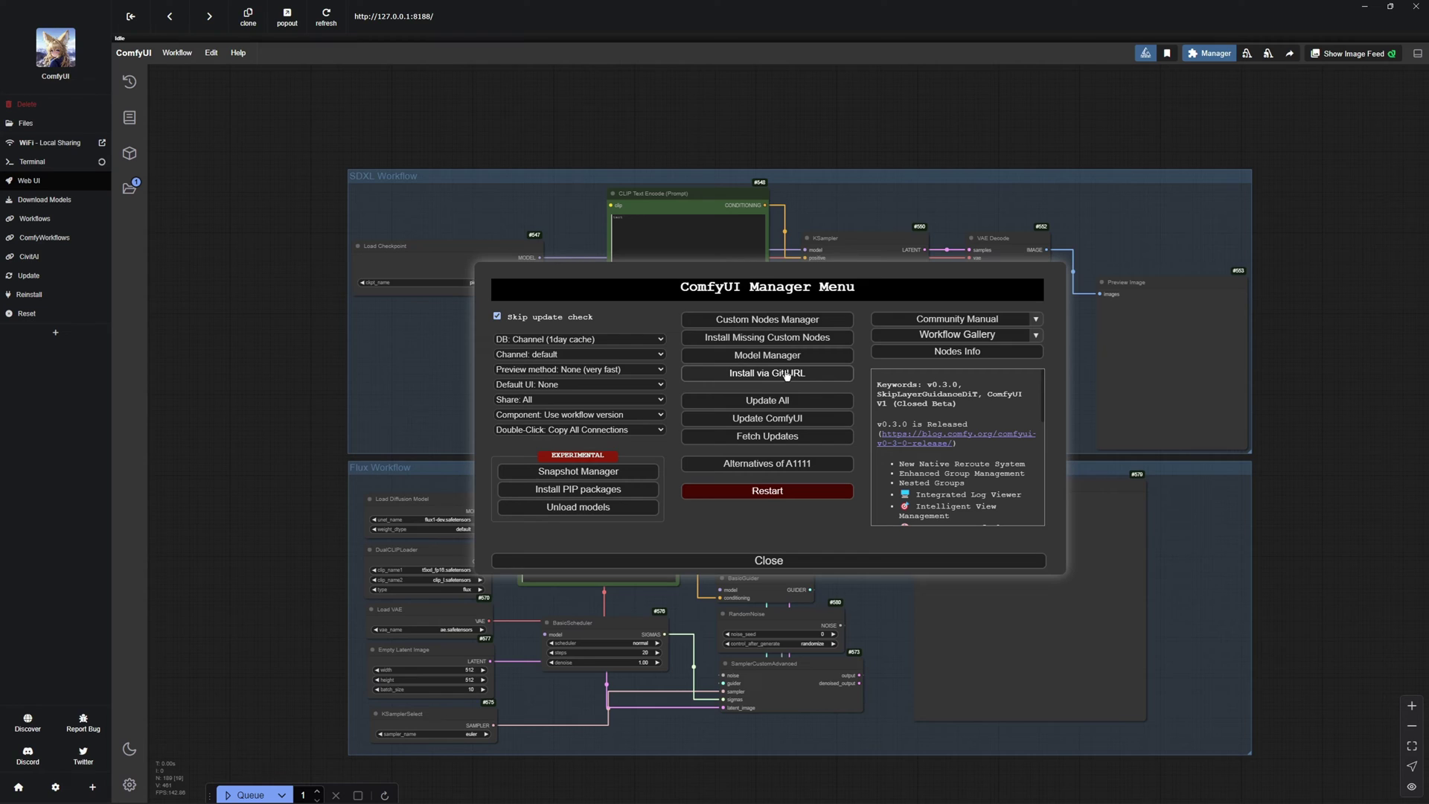
pyautogui.click(790, 330)
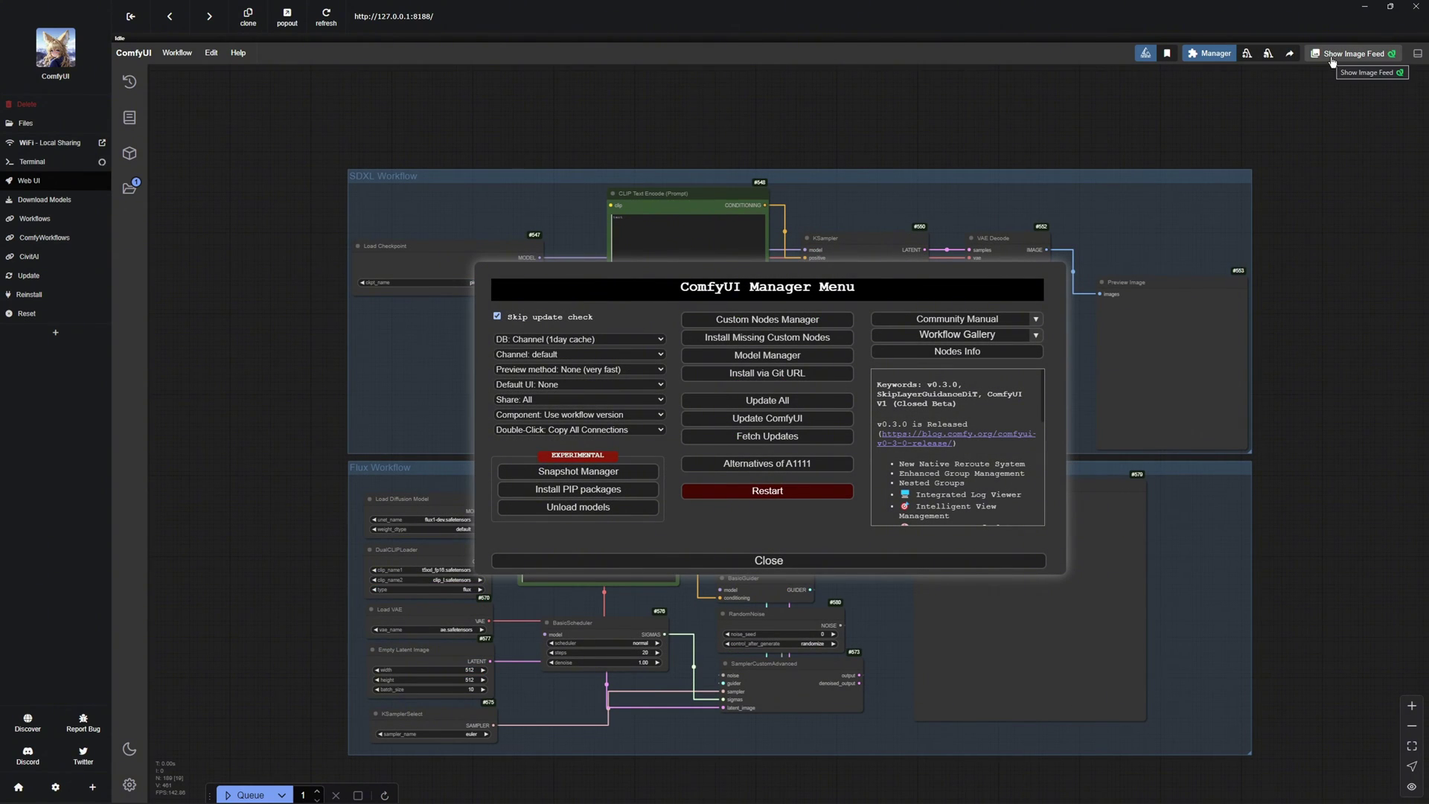
pyautogui.click(1416, 54)
pyautogui.click(1414, 58)
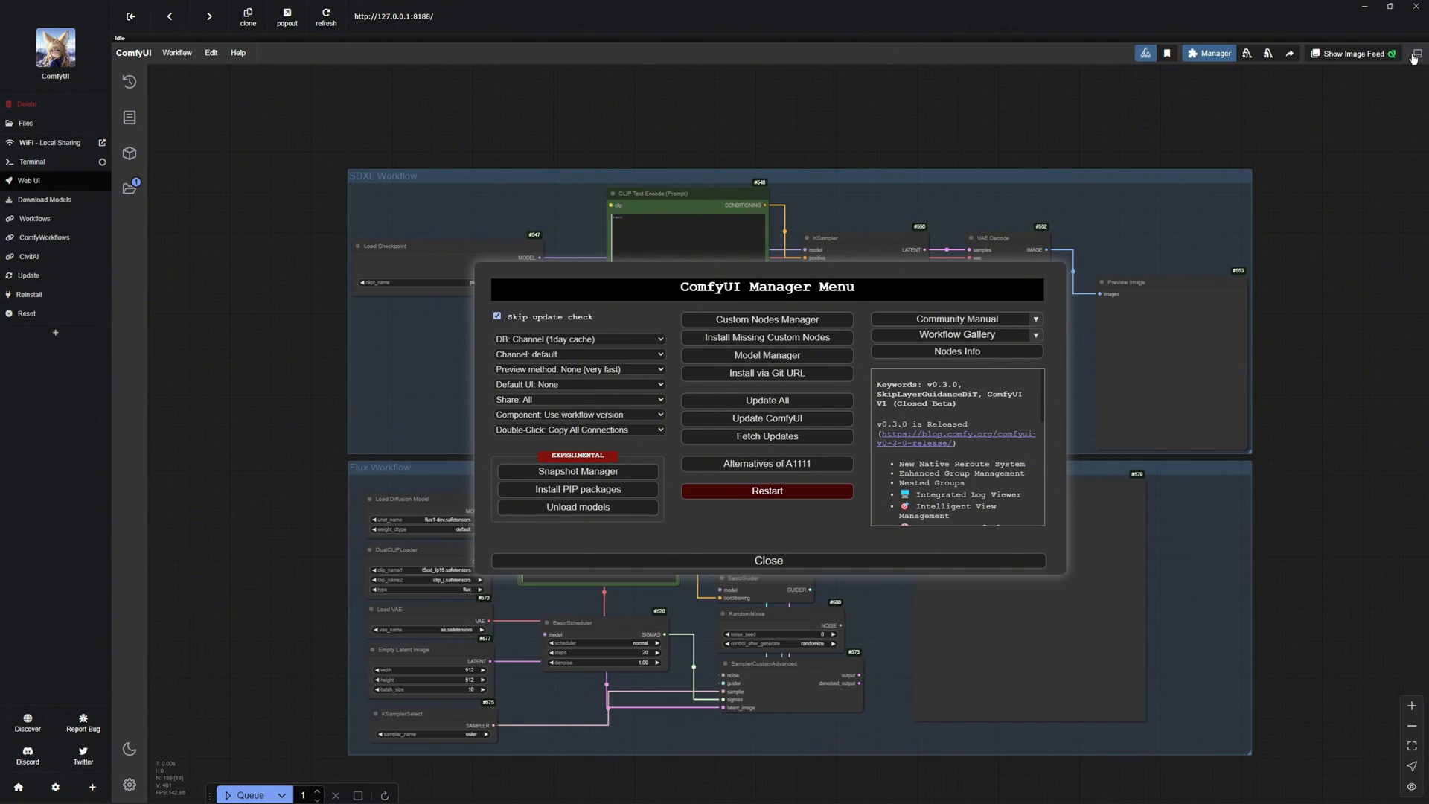
pyautogui.click(936, 558)
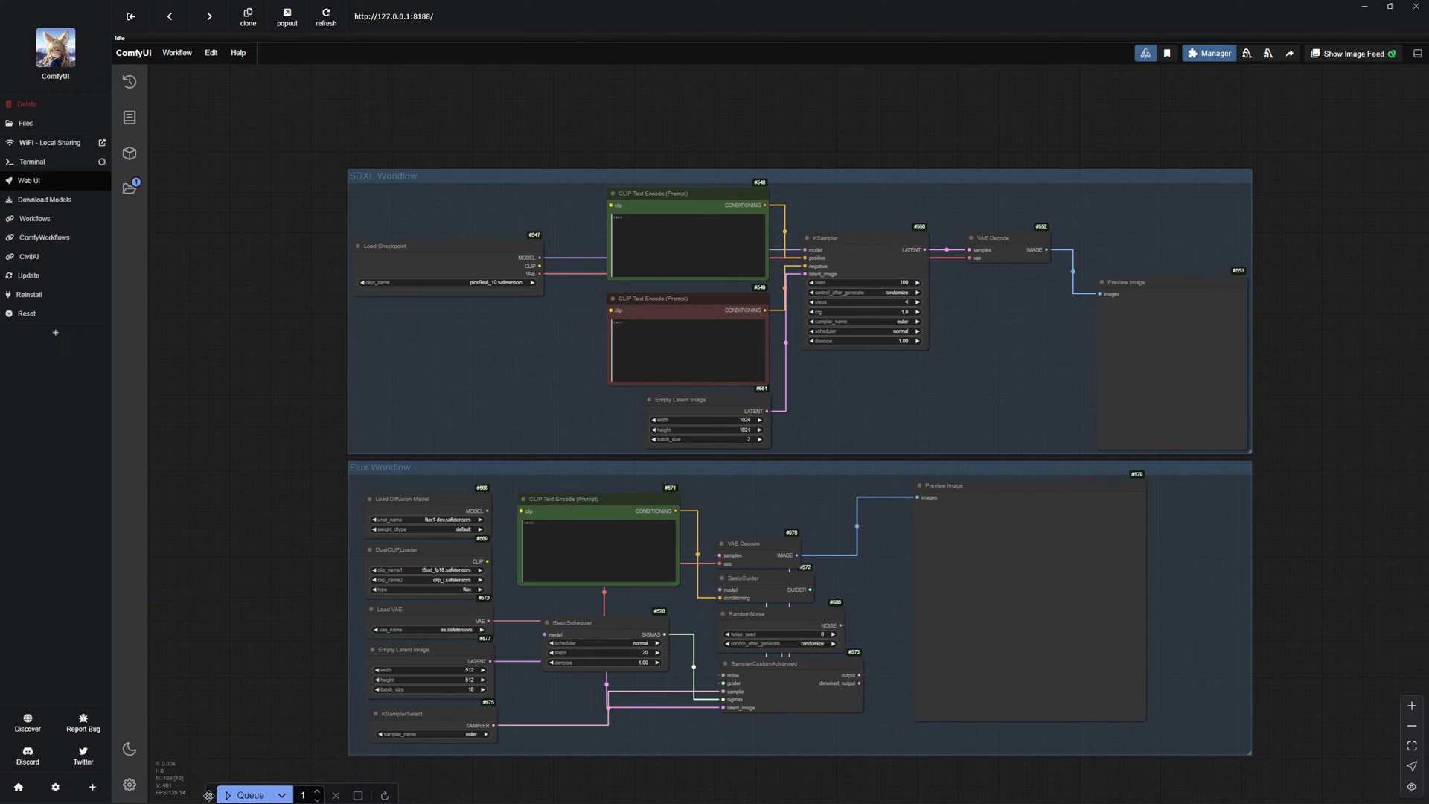
# Reposition the floating queue bar slightly on the canvas.
pyautogui.moveTo(209, 796)
pyautogui.mouseDown()
pyautogui.moveTo(232, 769)
pyautogui.moveTo(205, 802)
pyautogui.moveTo(204, 790)
pyautogui.mouseUp()
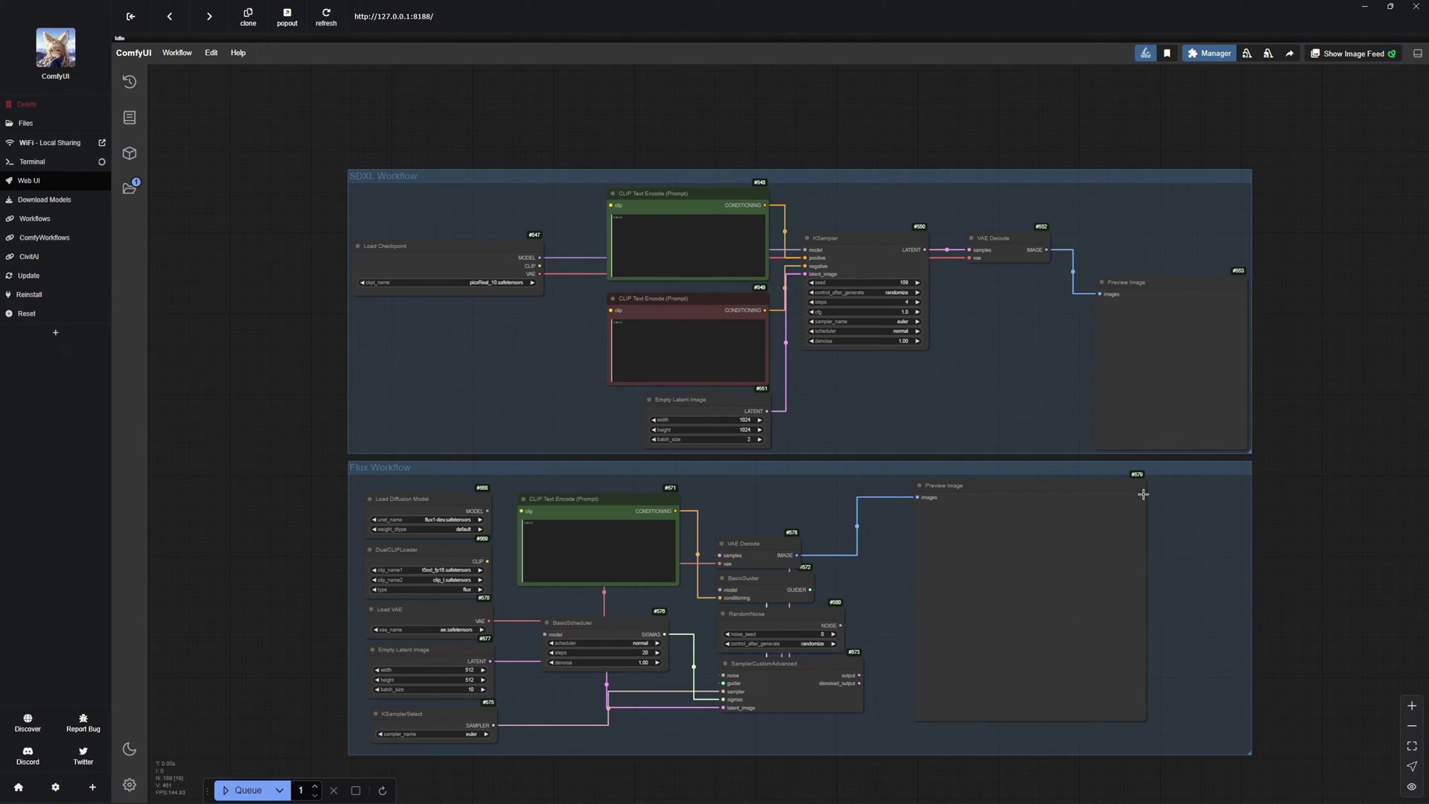
pyautogui.moveTo(1290, 570); pyautogui.dragTo(1282, 549)
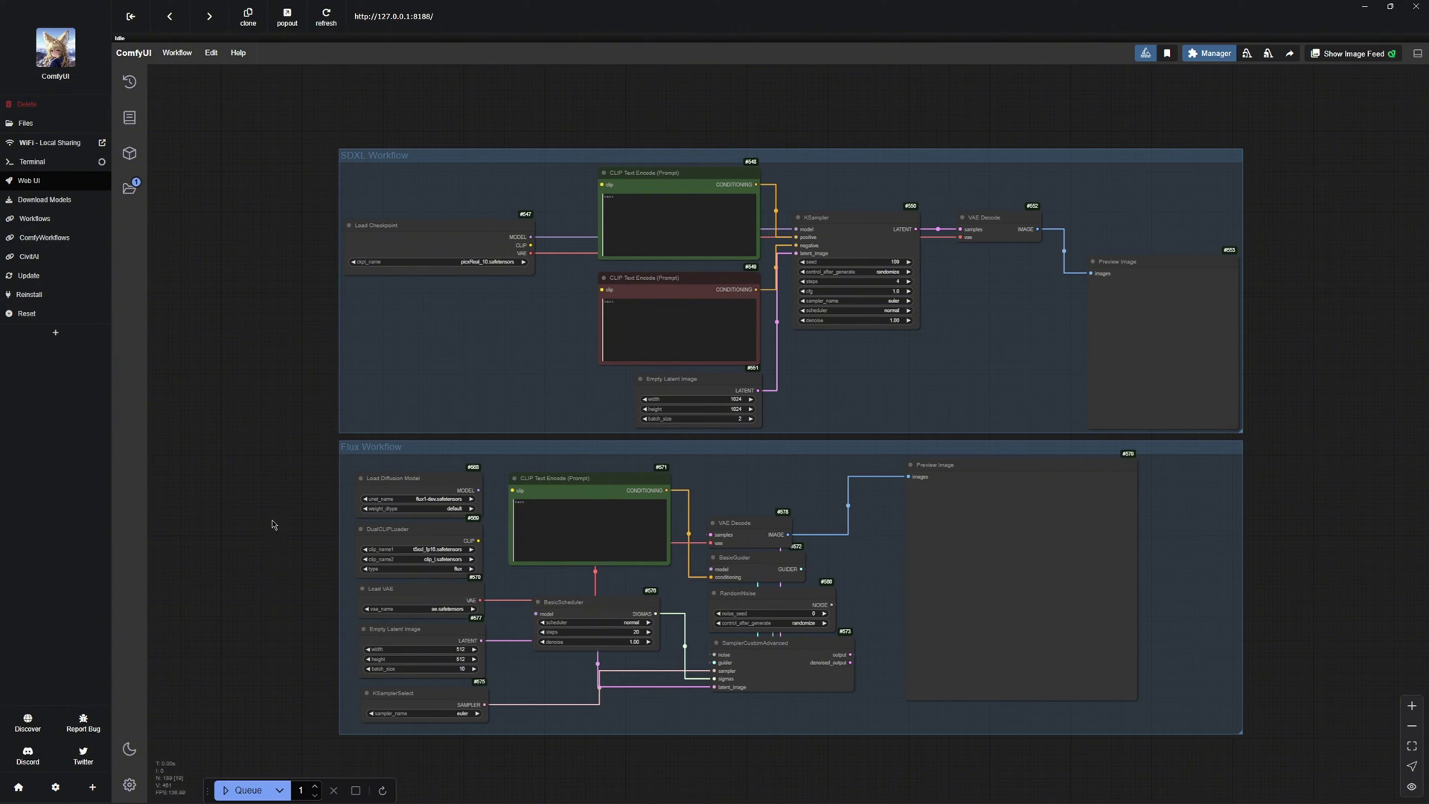
pyautogui.scroll(-3, 270, 313)
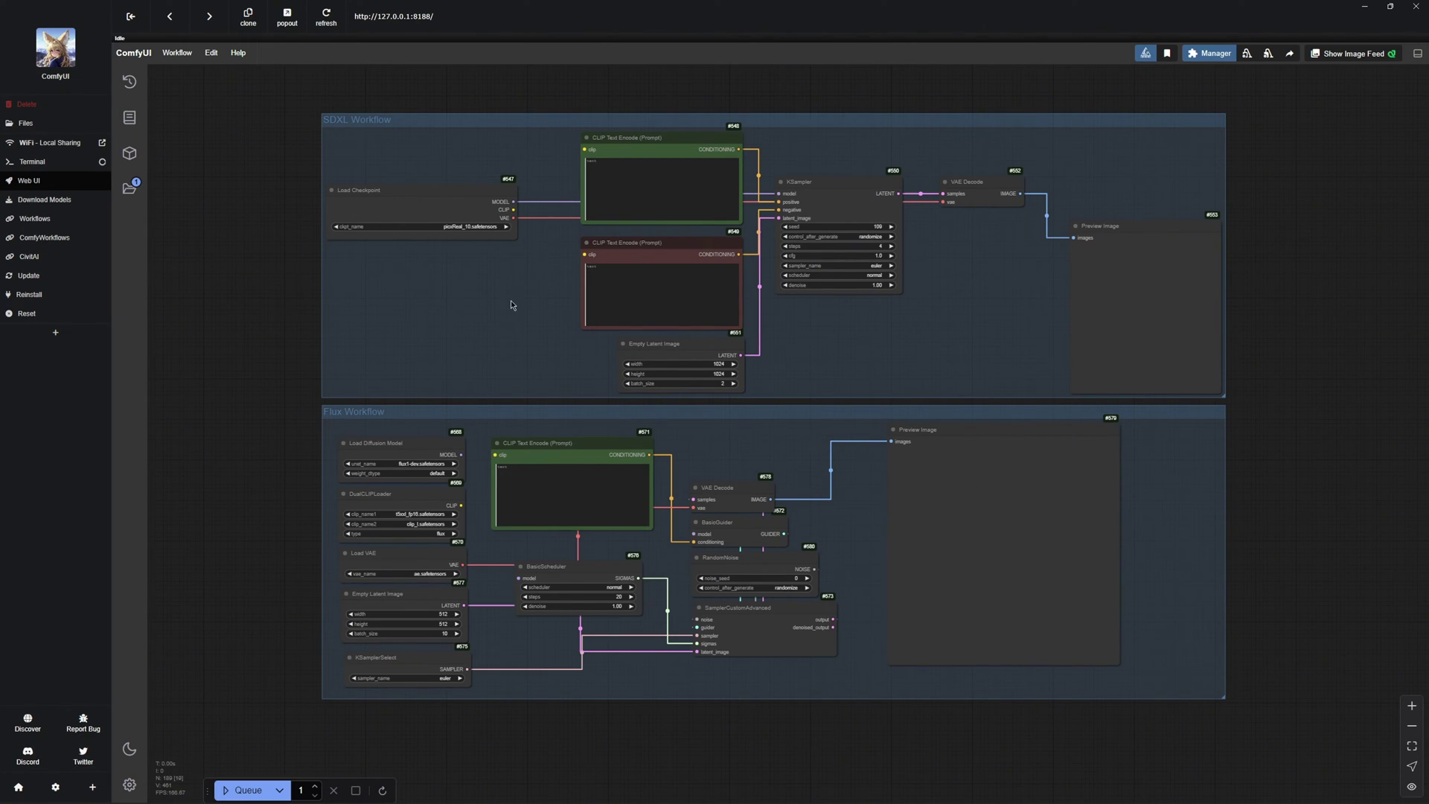
pyautogui.scroll(3, 491, 328)
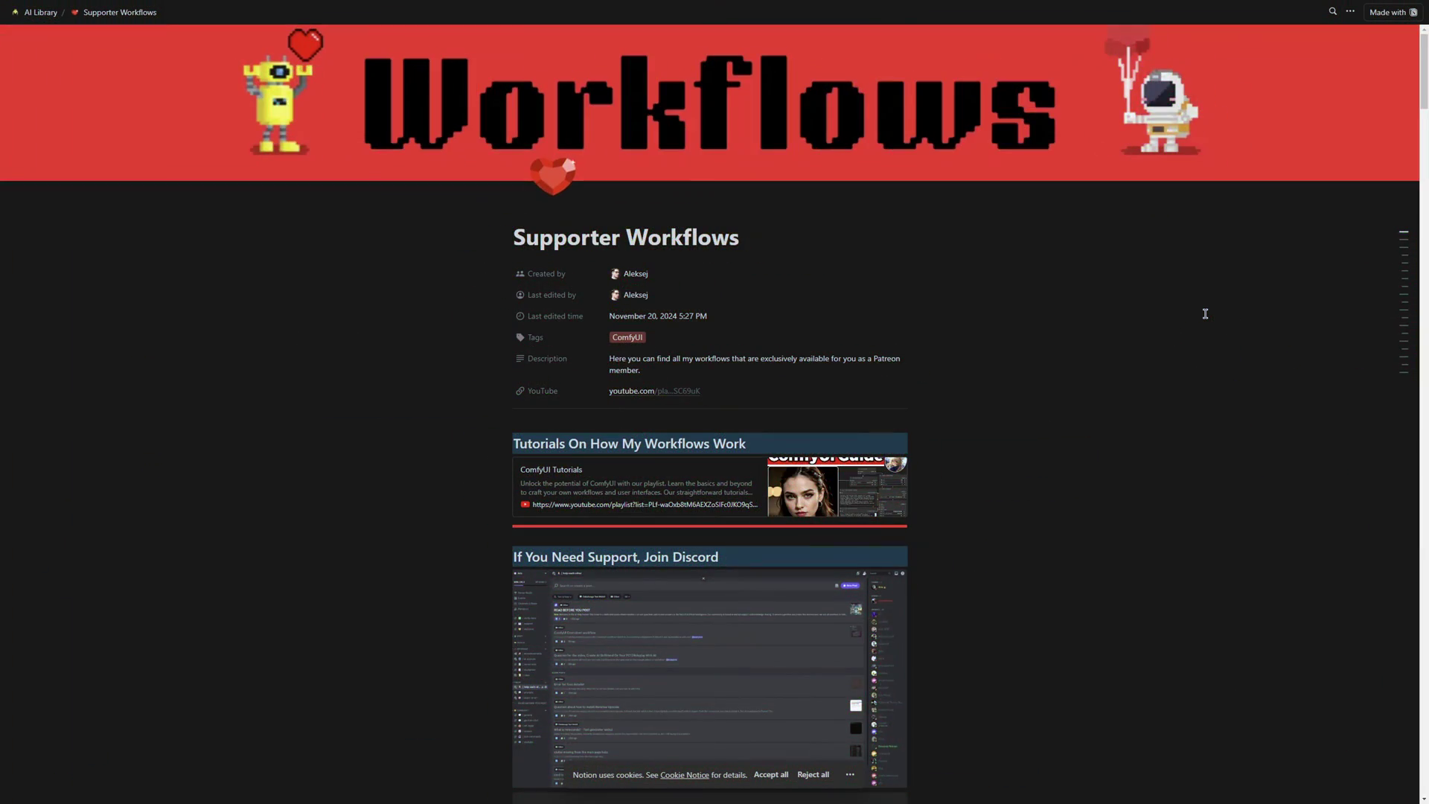
pyautogui.scroll(-8, 1206, 316)
pyautogui.scroll(-20, 1206, 319)
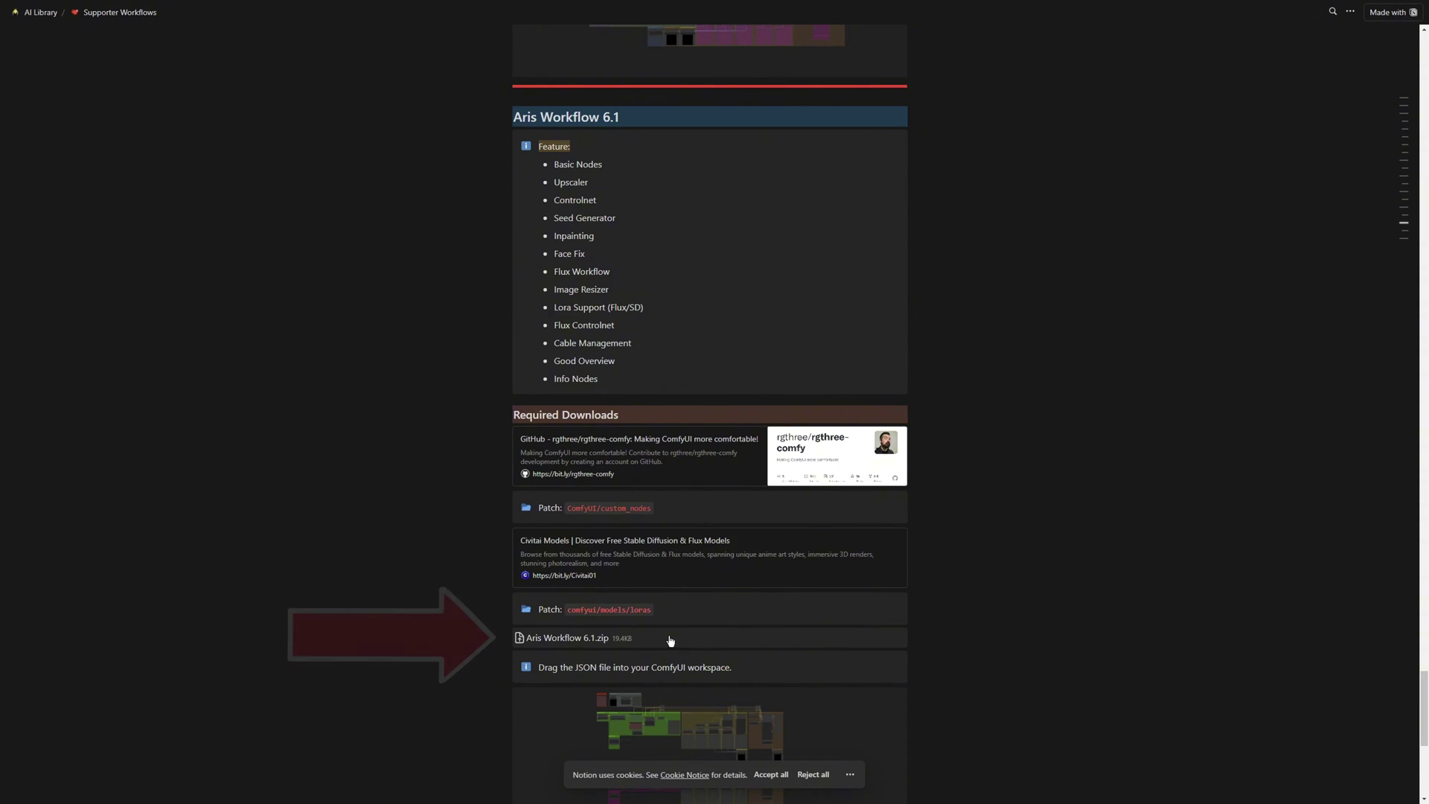
# Examine the Aris Workflow 6.1 section of the Supporter Workflows page and the layout of that workflow's node groups in ComfyUI.
pyautogui.scroll(-5, 670, 640)
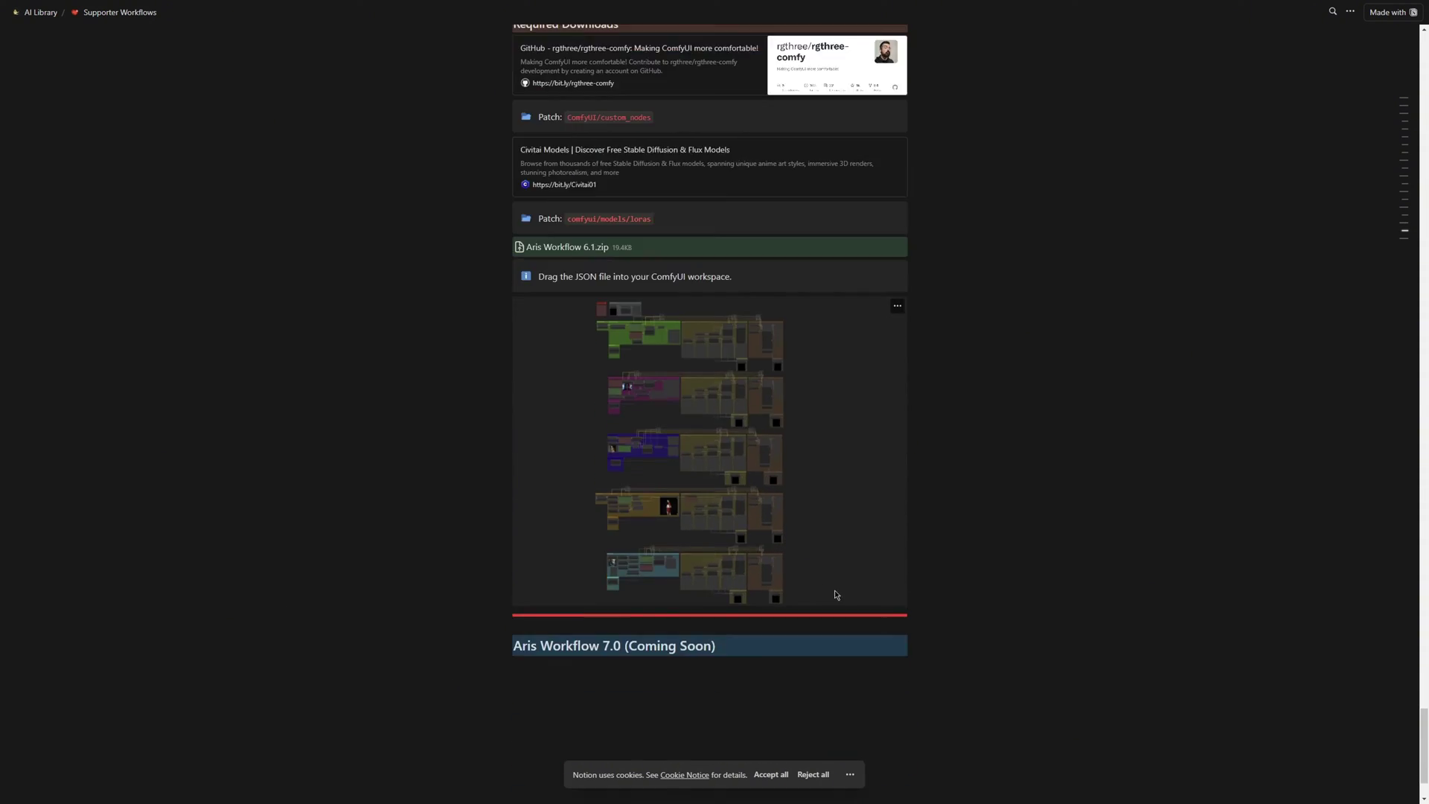
pyautogui.moveTo(777, 410); pyautogui.dragTo(495, 311)
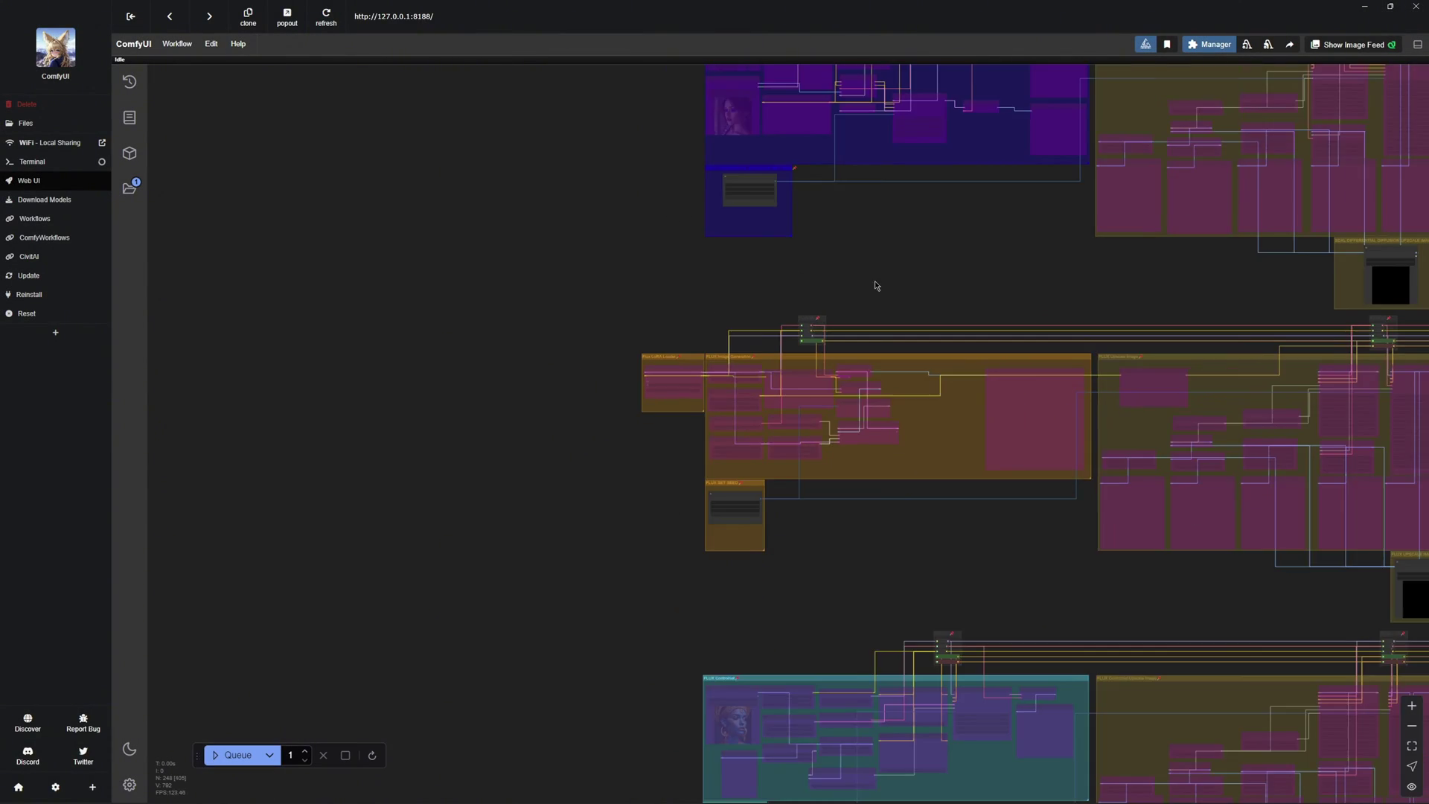
pyautogui.scroll(-8, 878, 287)
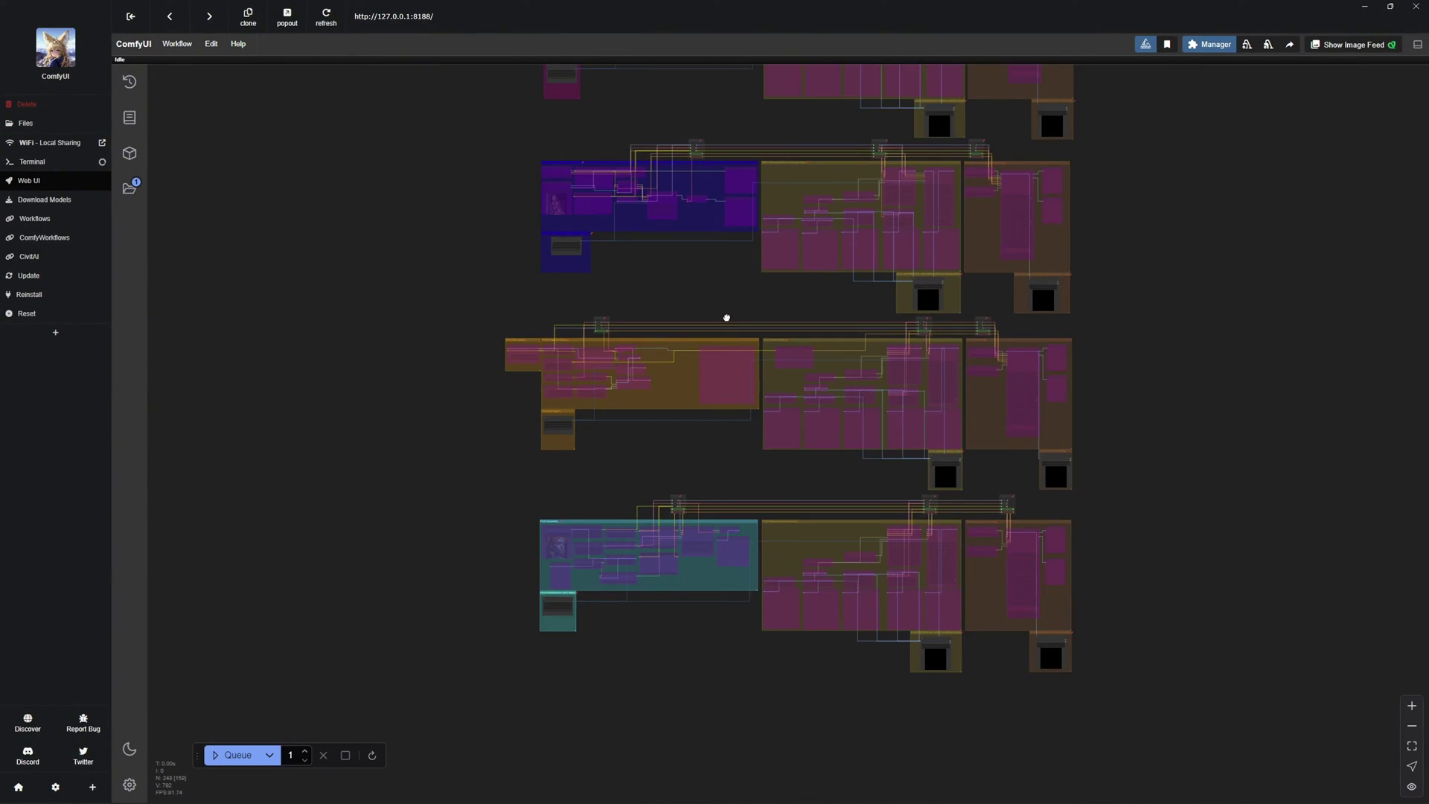
pyautogui.moveTo(687, 329); pyautogui.dragTo(622, 318)
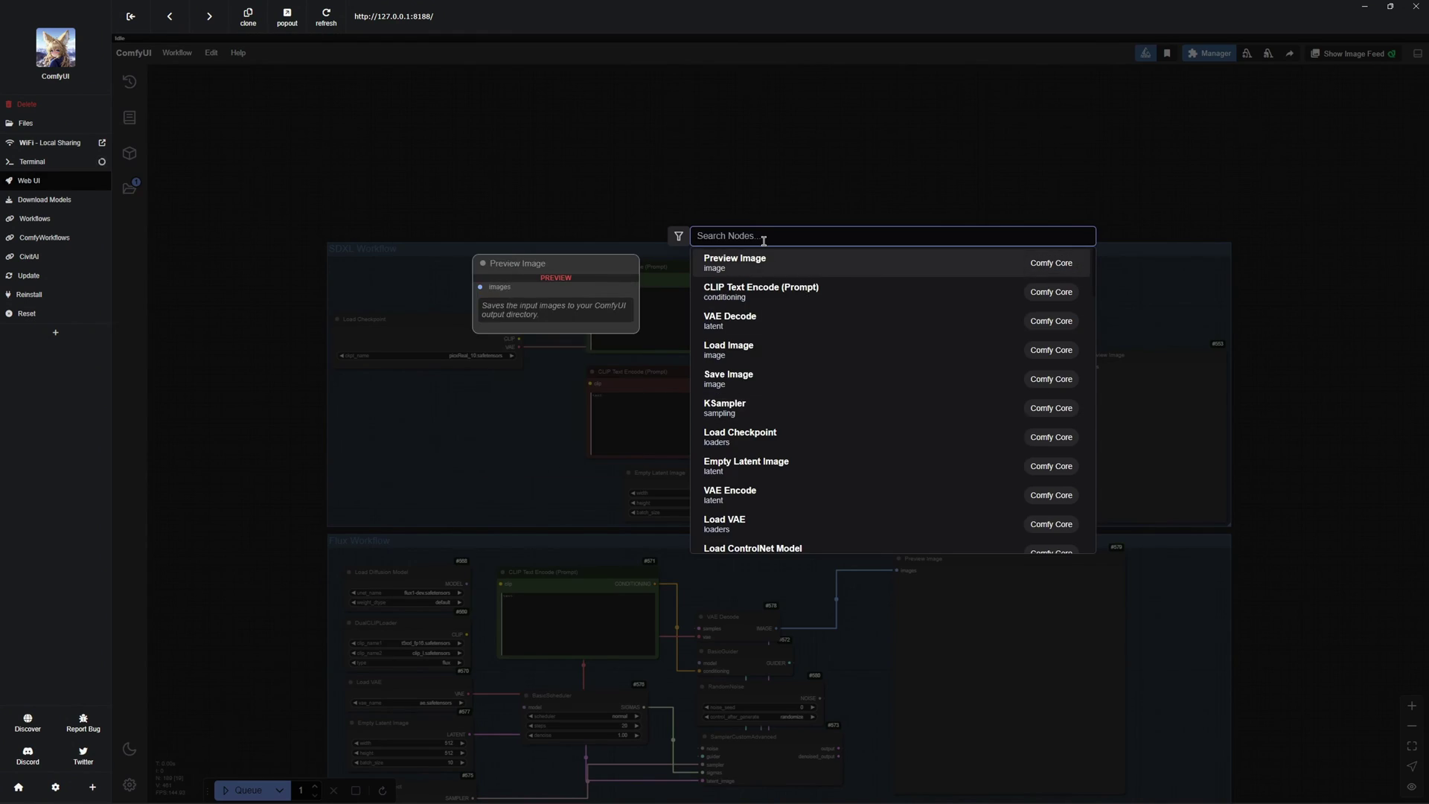
pyautogui.write('lora loader')
pyautogui.press('Return')
pyautogui.moveTo(602, 165); pyautogui.dragTo(1077, 414)
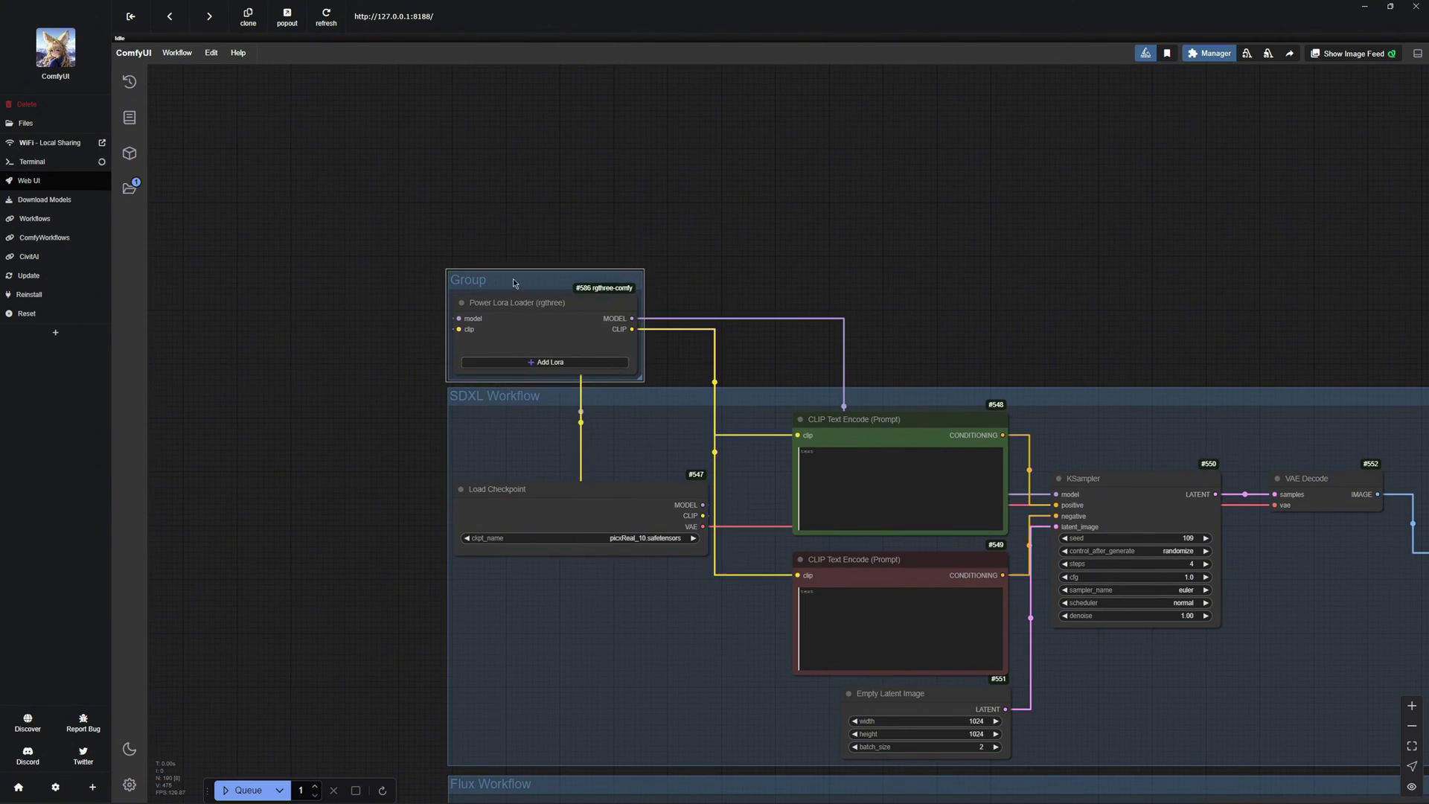
pyautogui.write('SDXL Lo')
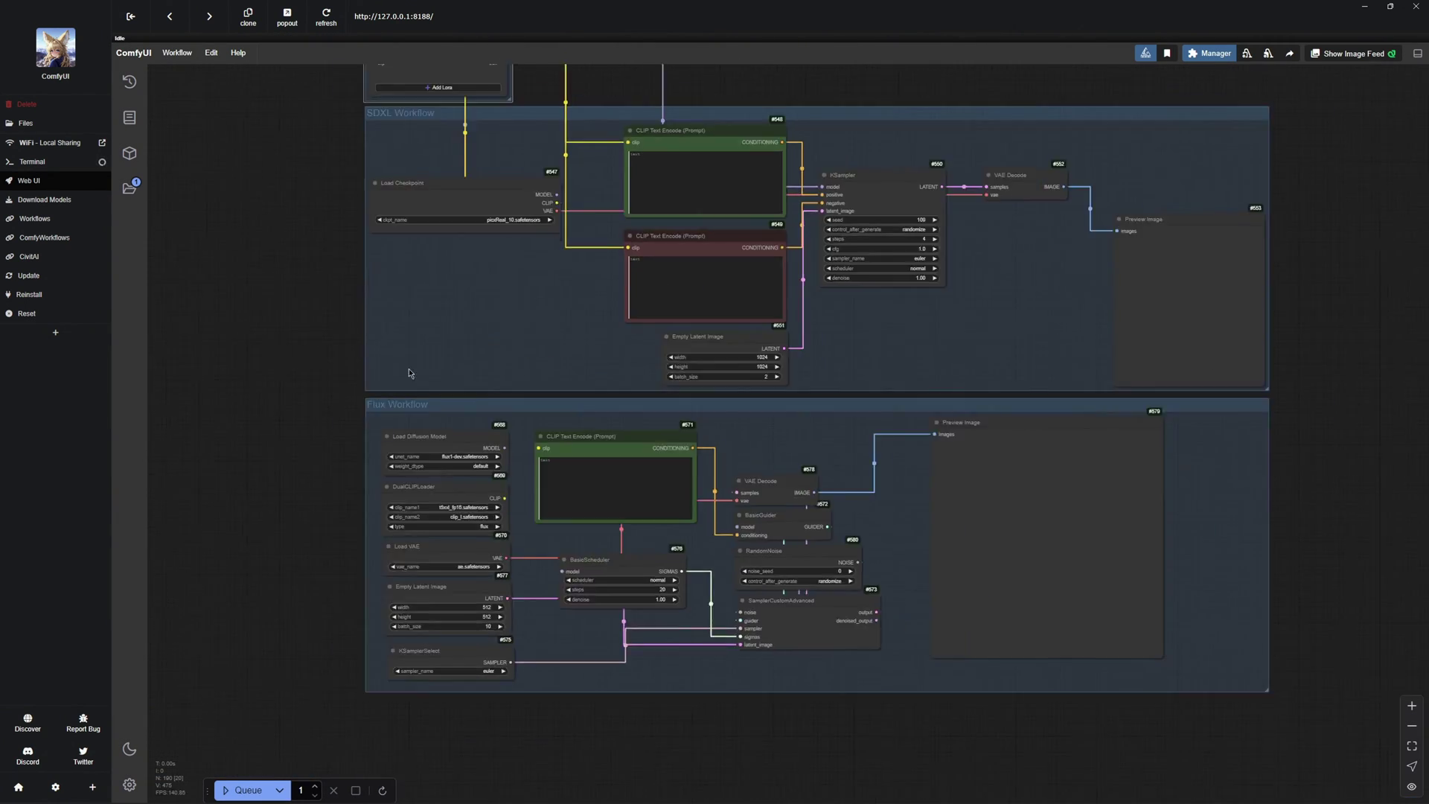
pyautogui.hotkey('ctrl', 'v')
pyautogui.moveTo(457, 588); pyautogui.dragTo(745, 689)
pyautogui.scroll(3, 746, 490)
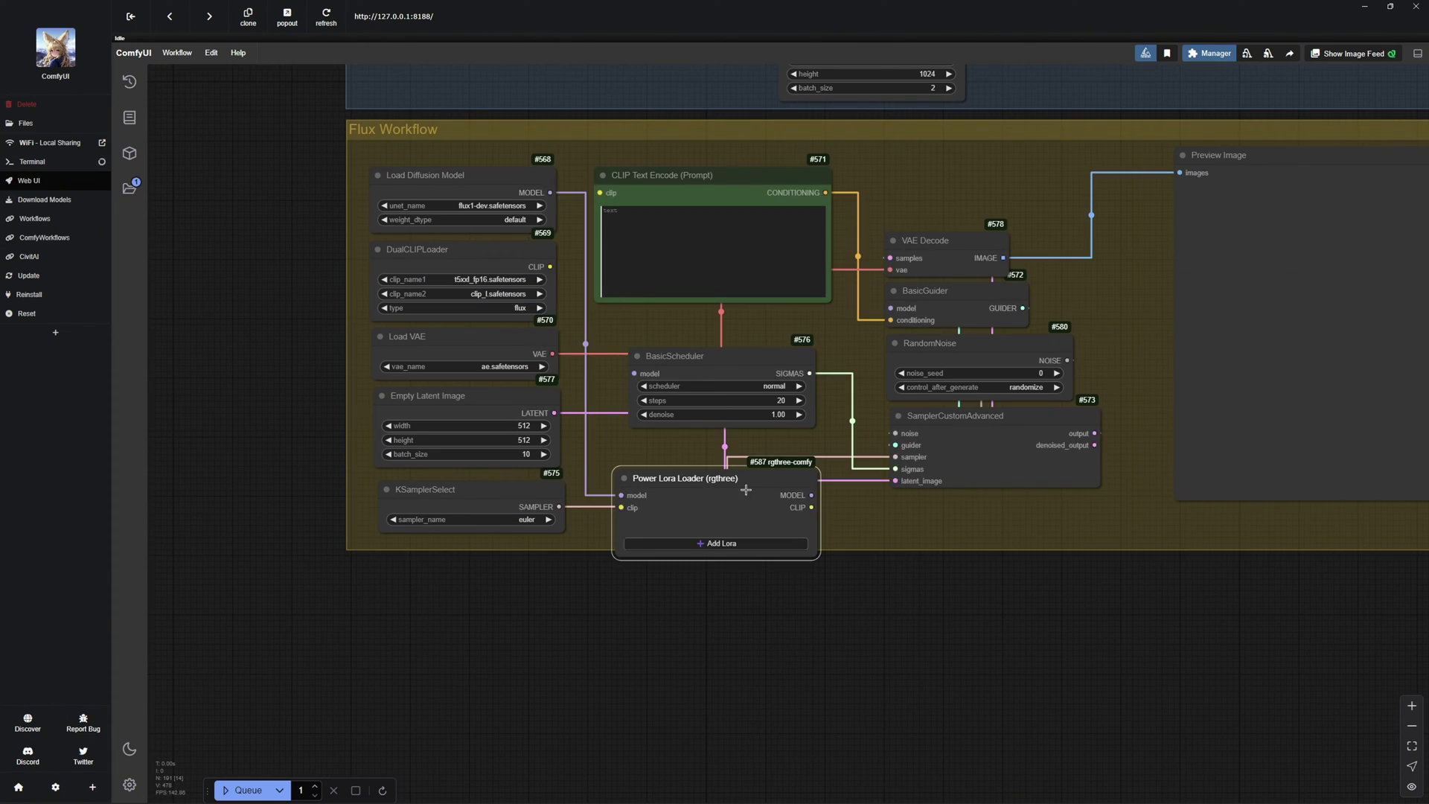
pyautogui.click(717, 367)
pyautogui.moveTo(811, 495); pyautogui.dragTo(890, 308)
pyautogui.moveTo(550, 267); pyautogui.dragTo(621, 508)
pyautogui.moveTo(812, 508); pyautogui.dragTo(600, 193)
pyautogui.moveTo(704, 506); pyautogui.dragTo(402, 539)
pyautogui.click(447, 559)
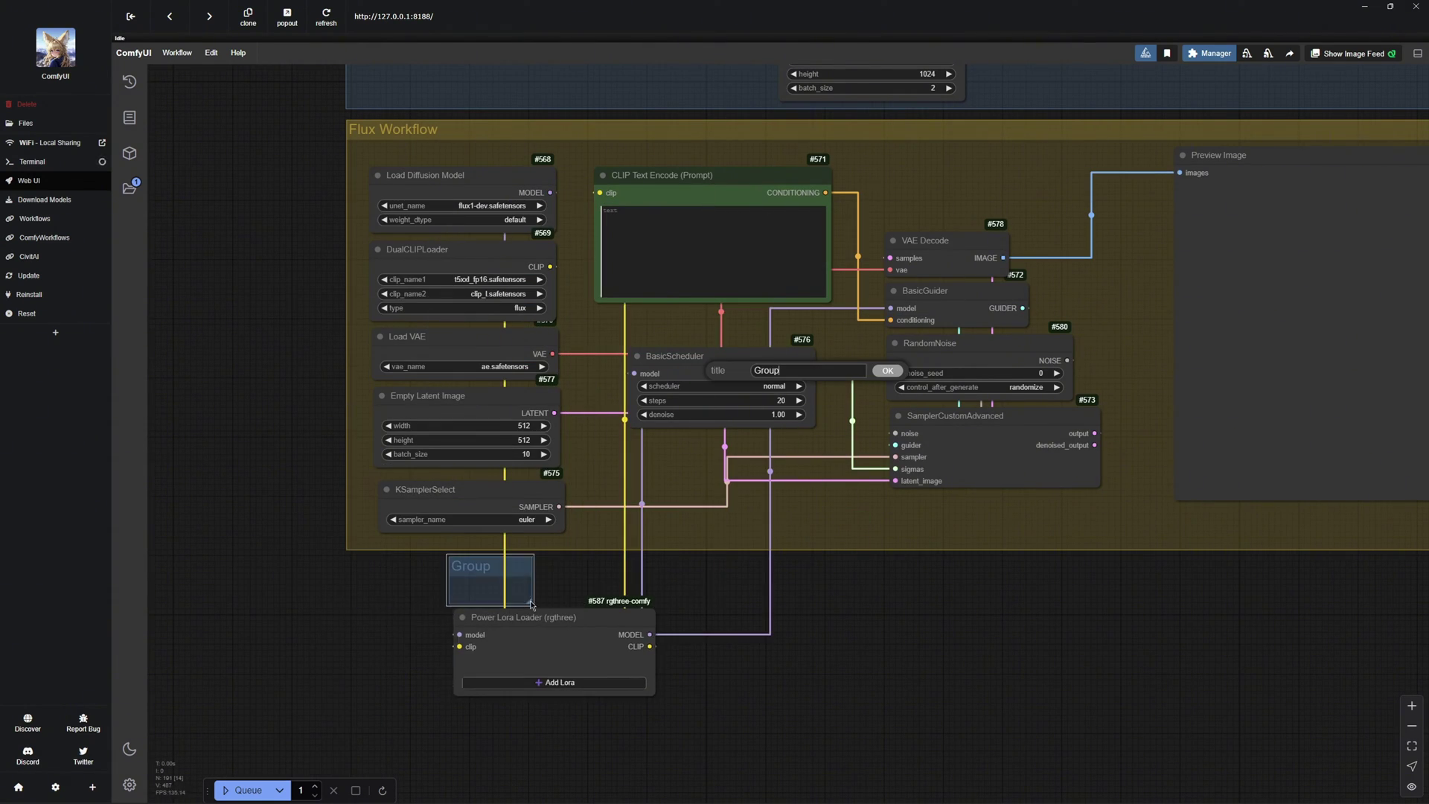
pyautogui.rightClick(372, 570)
pyautogui.click(395, 791)
pyautogui.click(518, 767)
pyautogui.scroll(-3, 357, 246)
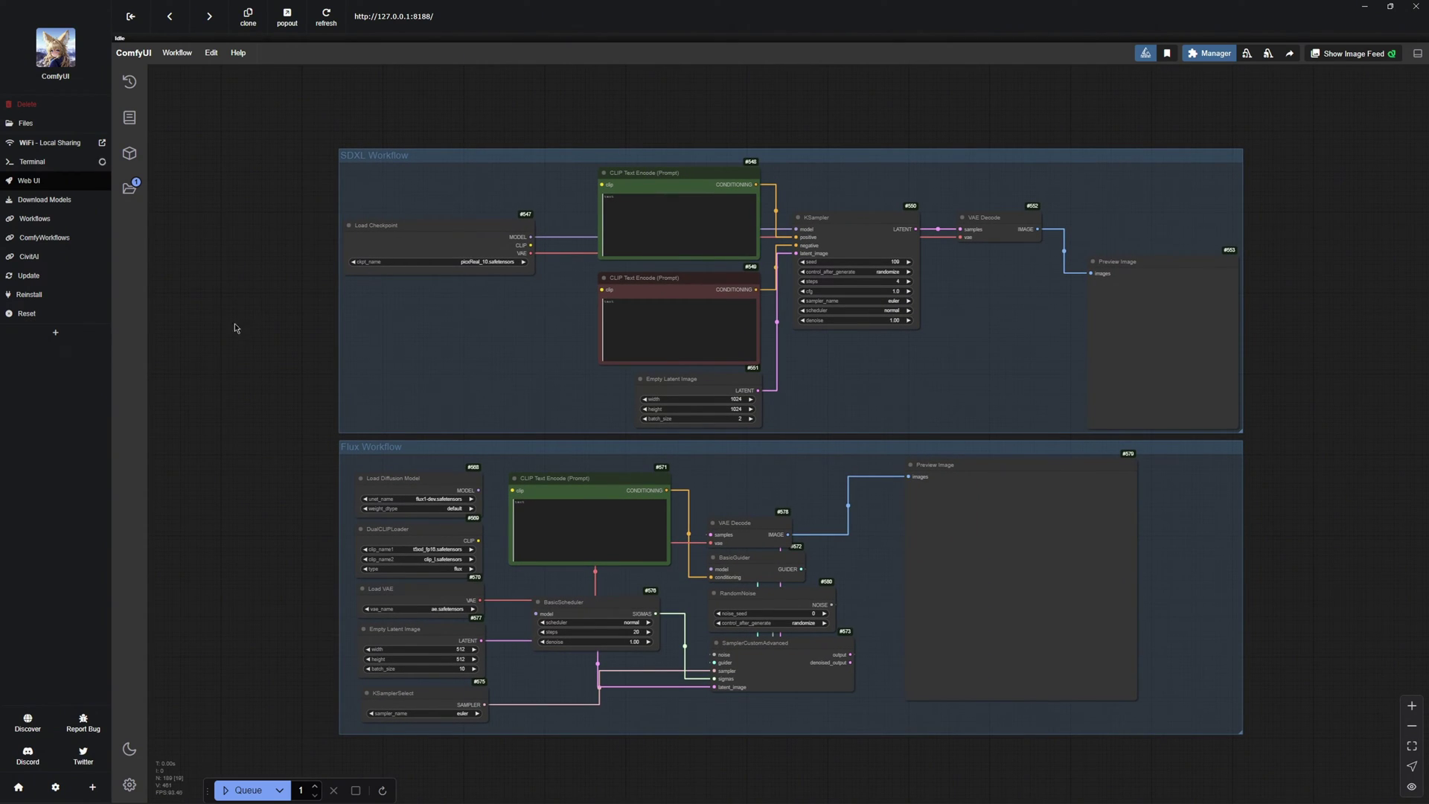
# Add a Power Lora Loader (rgthree) node above the SDXL Workflow group, in line with the Load Checkpoint node.
pyautogui.moveTo(309, 378); pyautogui.dragTo(291, 342)
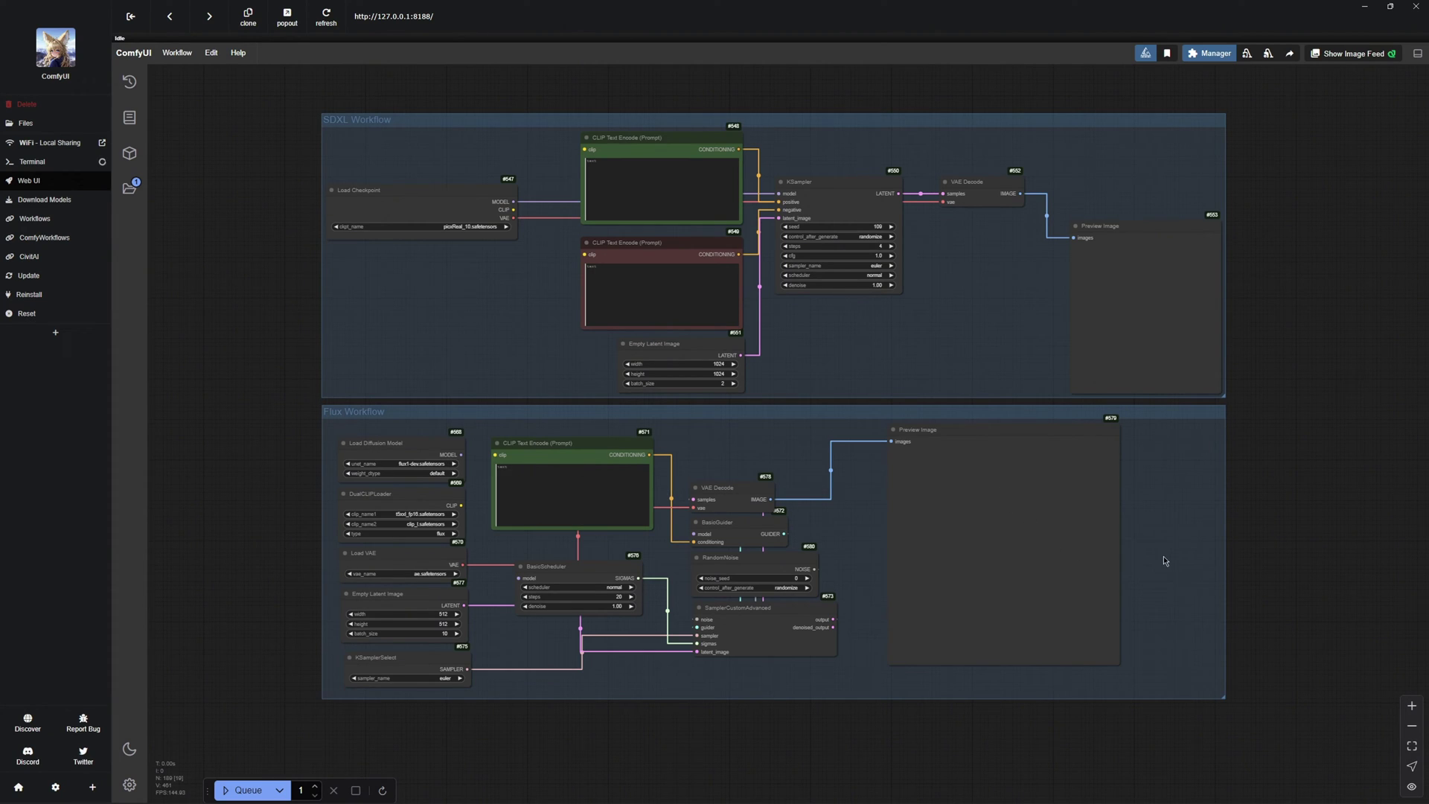
pyautogui.moveTo(502, 291); pyautogui.dragTo(507, 420)
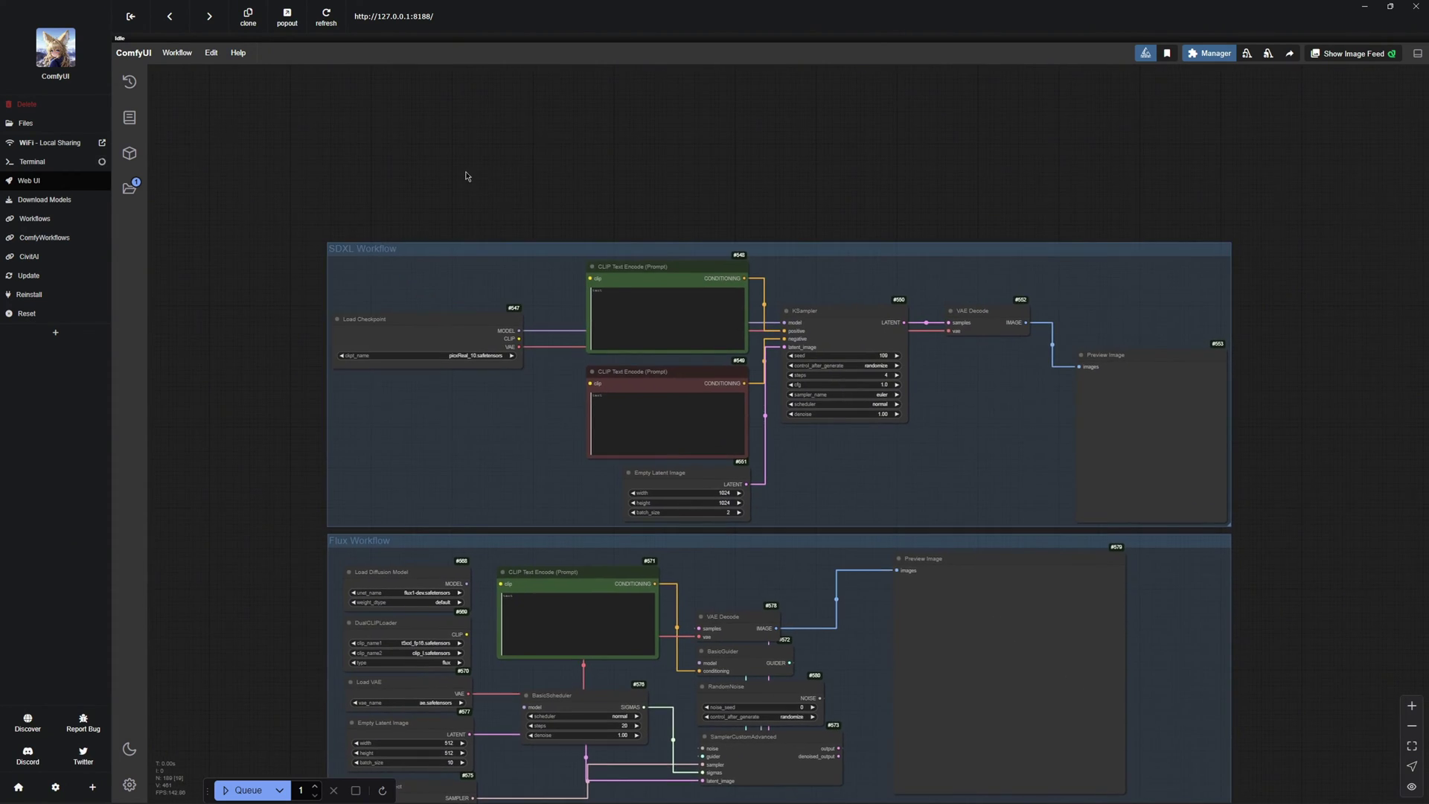
pyautogui.doubleClick(466, 171)
pyautogui.write('lora lo')
pyautogui.press('Down')
pyautogui.press('Down')
pyautogui.press('Down')
pyautogui.press('Down')
pyautogui.press('Down')
pyautogui.press('Down')
pyautogui.press('Return')
pyautogui.scroll(6, 405, 204)
pyautogui.moveTo(542, 147); pyautogui.dragTo(377, 149)
# Route Load Checkpoint's model and clip through the Power Lora Loader into the KSampler and both CLIP Text Encode nodes.
pyautogui.moveTo(608, 429); pyautogui.dragTo(398, 181)
pyautogui.moveTo(603, 165); pyautogui.dragTo(1104, 417)
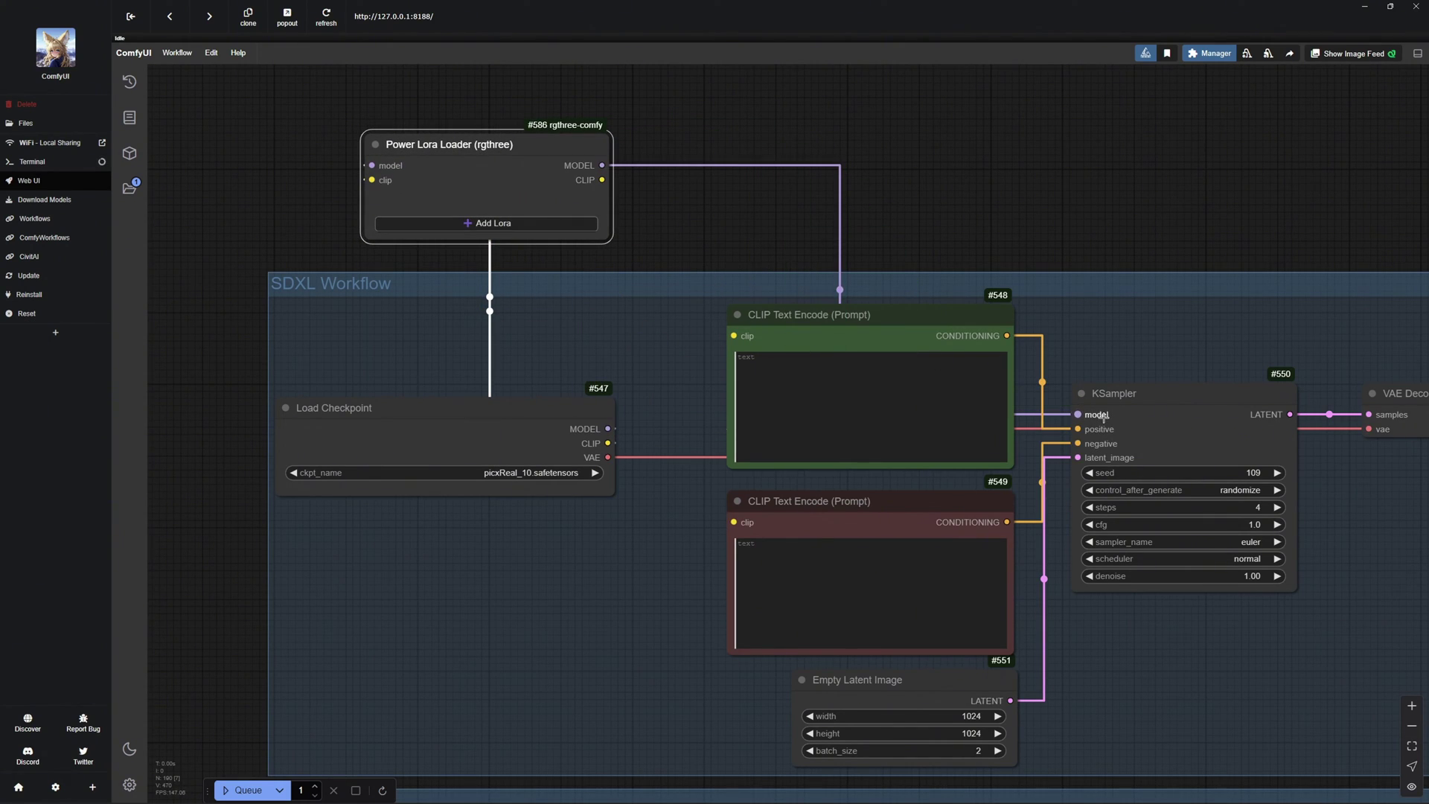
pyautogui.moveTo(603, 180); pyautogui.dragTo(734, 523)
pyautogui.moveTo(1121, 575); pyautogui.dragTo(864, 533)
pyautogui.scroll(-1, 903, 440)
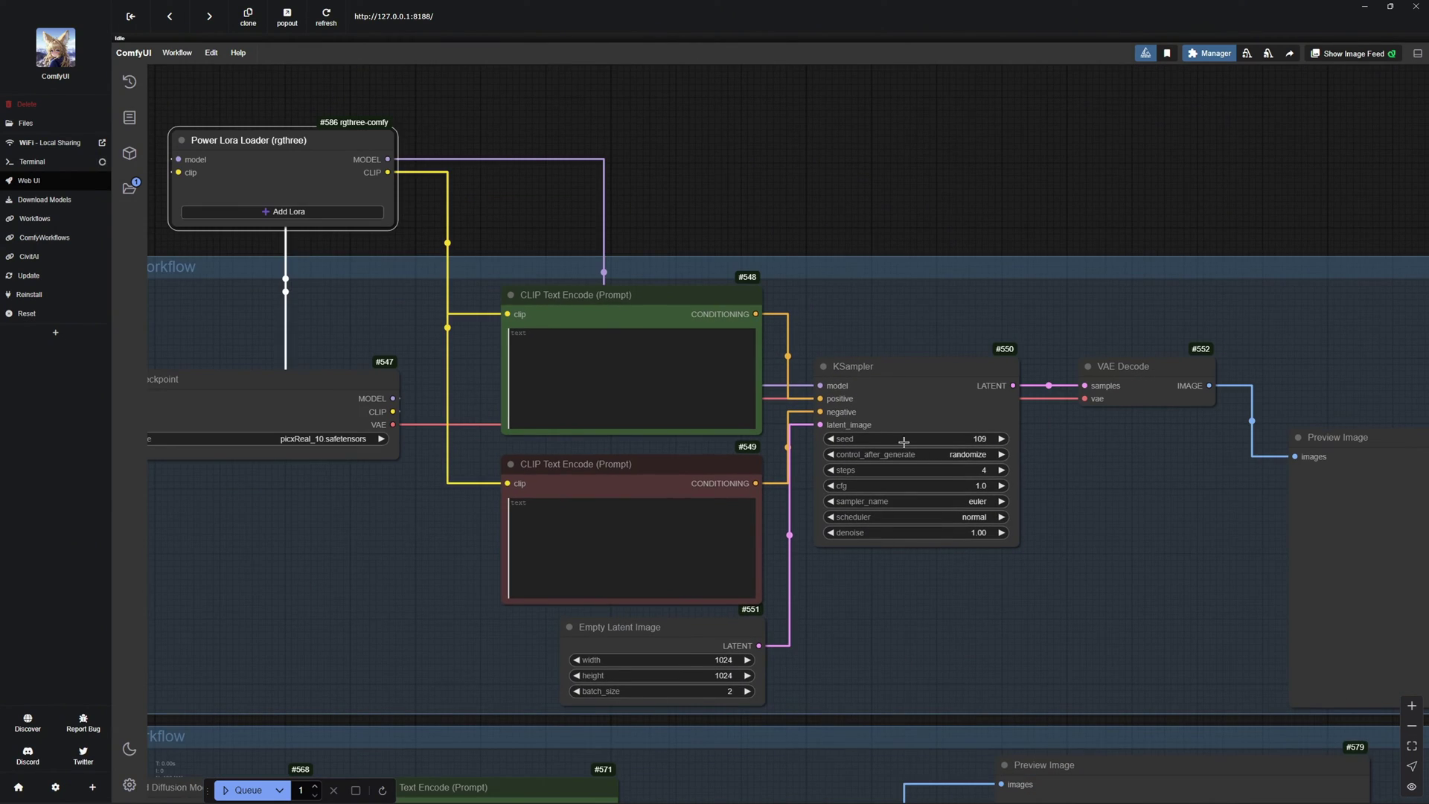
# Place the Power Lora Loader above the SDXL Workflow group and enclose it in a new group.
pyautogui.scroll(-2, 442, 274)
pyautogui.moveTo(211, 140); pyautogui.dragTo(704, 359)
pyautogui.rightClick(354, 193)
pyautogui.click(374, 204)
pyautogui.rightClick(691, 349)
pyautogui.click(718, 461)
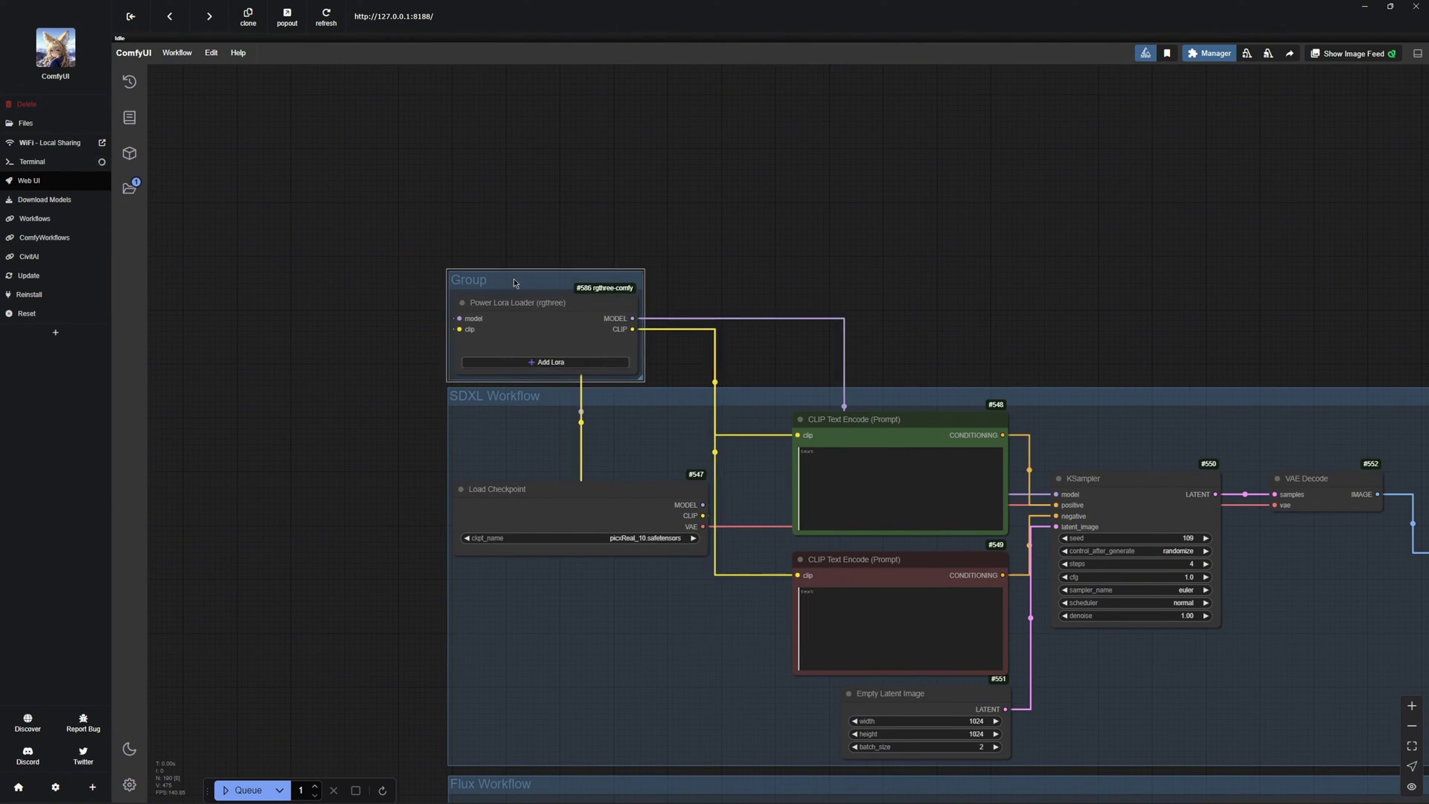
# Title the group around the Power Lora Loader "SDXL Lora Loader".
pyautogui.rightClick(502, 278)
pyautogui.click(521, 563)
pyautogui.click(632, 559)
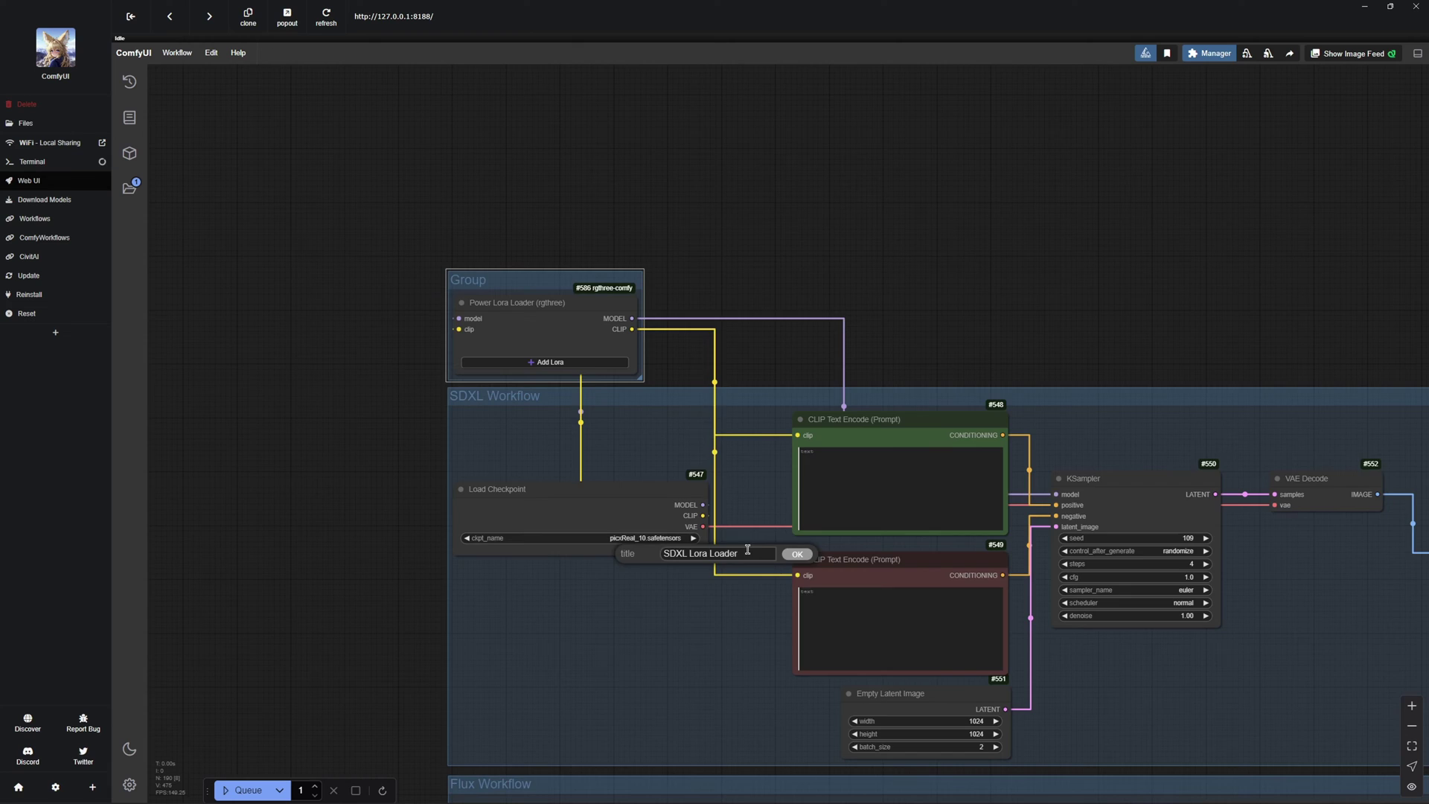
pyautogui.press('Return')
# Duplicate the Power Lora Loader node and place the copy near the Flux Workflow group.
pyautogui.scroll(-3, 642, 727)
pyautogui.moveTo(642, 726); pyautogui.dragTo(472, 411)
pyautogui.click(379, 97)
pyautogui.hotkey('ctrl', 'c')
pyautogui.hotkey('ctrl', 'v')
pyautogui.moveTo(316, 624); pyautogui.dragTo(244, 649)
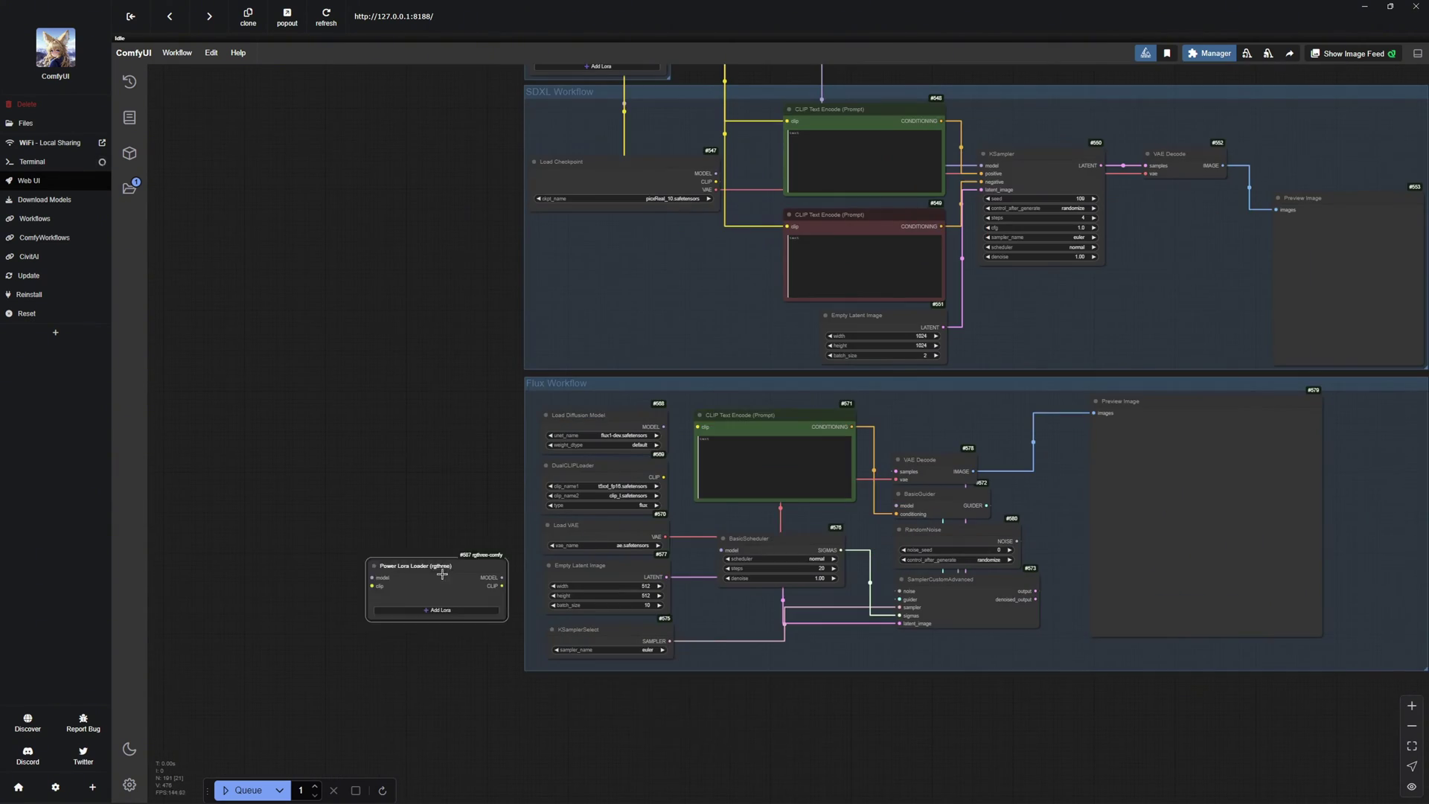
pyautogui.moveTo(442, 575); pyautogui.dragTo(747, 702)
# Change the colour of the Flux Workflow group to yellow.
pyautogui.rightClick(677, 399)
pyautogui.click(704, 688)
pyautogui.click(818, 722)
pyautogui.click(884, 784)
# Route Load Diffusion Model and DualCLIPLoader through the copied Power Lora Loader into the BasicScheduler, BasicGuider and CLIP Text Encode nodes.
pyautogui.moveTo(856, 767); pyautogui.dragTo(731, 677)
pyautogui.scroll(4, 513, 644)
pyautogui.moveTo(480, 598); pyautogui.dragTo(728, 484)
pyautogui.moveTo(622, 495); pyautogui.dragTo(550, 192)
pyautogui.moveTo(812, 496); pyautogui.dragTo(641, 373)
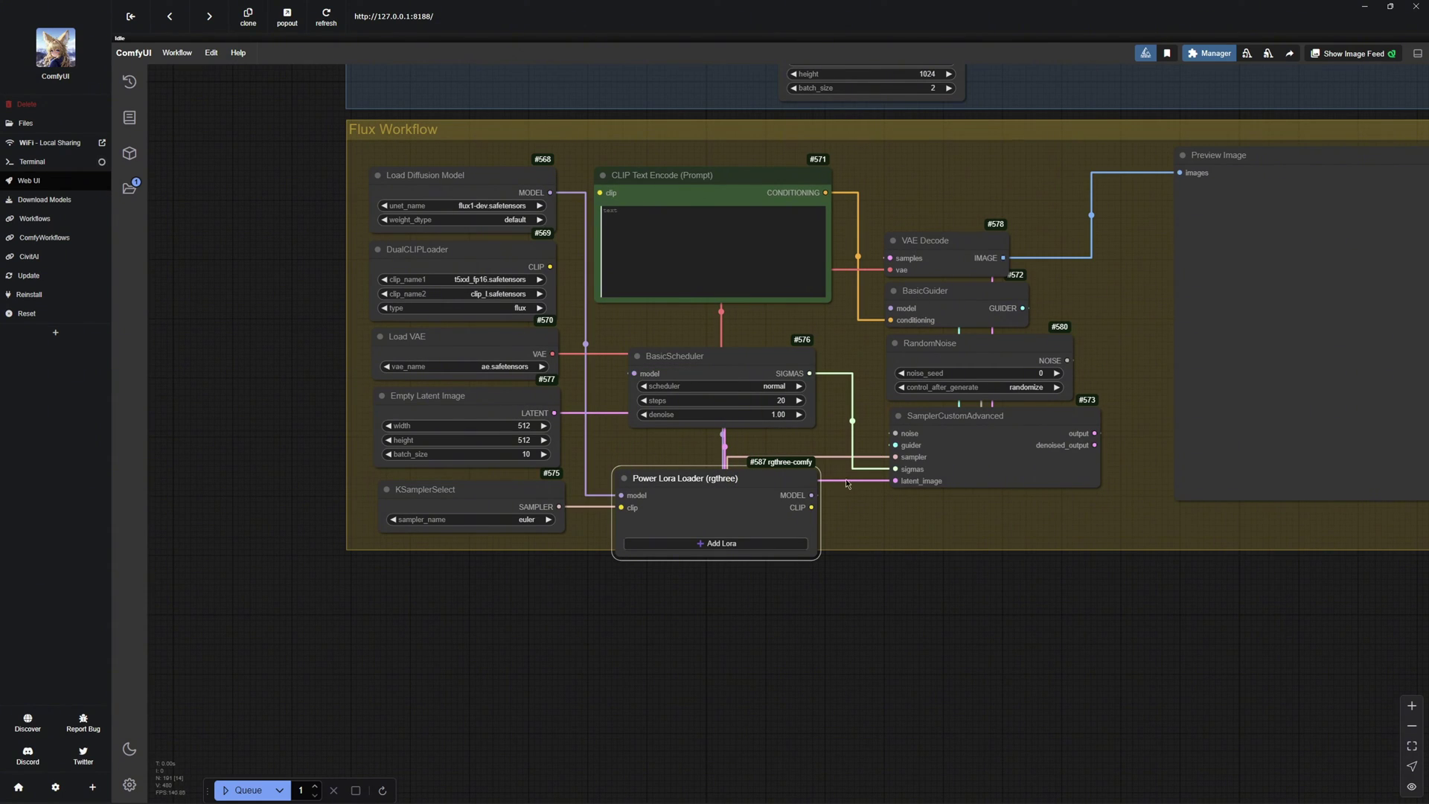
pyautogui.moveTo(812, 495); pyautogui.dragTo(892, 308)
pyautogui.moveTo(635, 507); pyautogui.dragTo(550, 267)
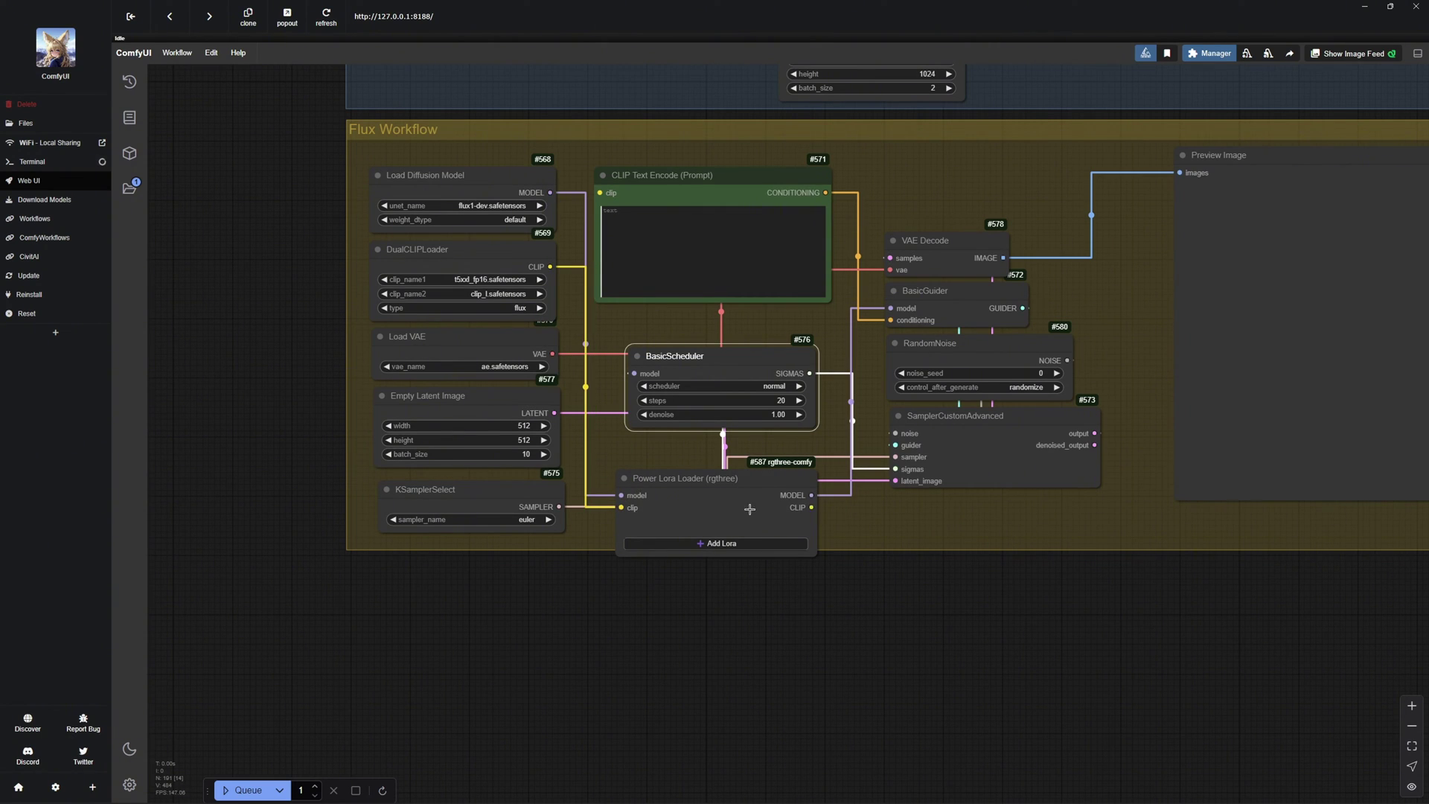
pyautogui.moveTo(811, 507); pyautogui.dragTo(602, 193)
# Move the copied Power Lora Loader below the Flux Workflow group and enclose it in a new group.
pyautogui.moveTo(699, 480); pyautogui.dragTo(475, 618)
pyautogui.click(276, 559)
pyautogui.hotkey('ctrl', 'g')
pyautogui.moveTo(309, 570); pyautogui.dragTo(398, 572)
pyautogui.rightClick(714, 662)
pyautogui.click(752, 711)
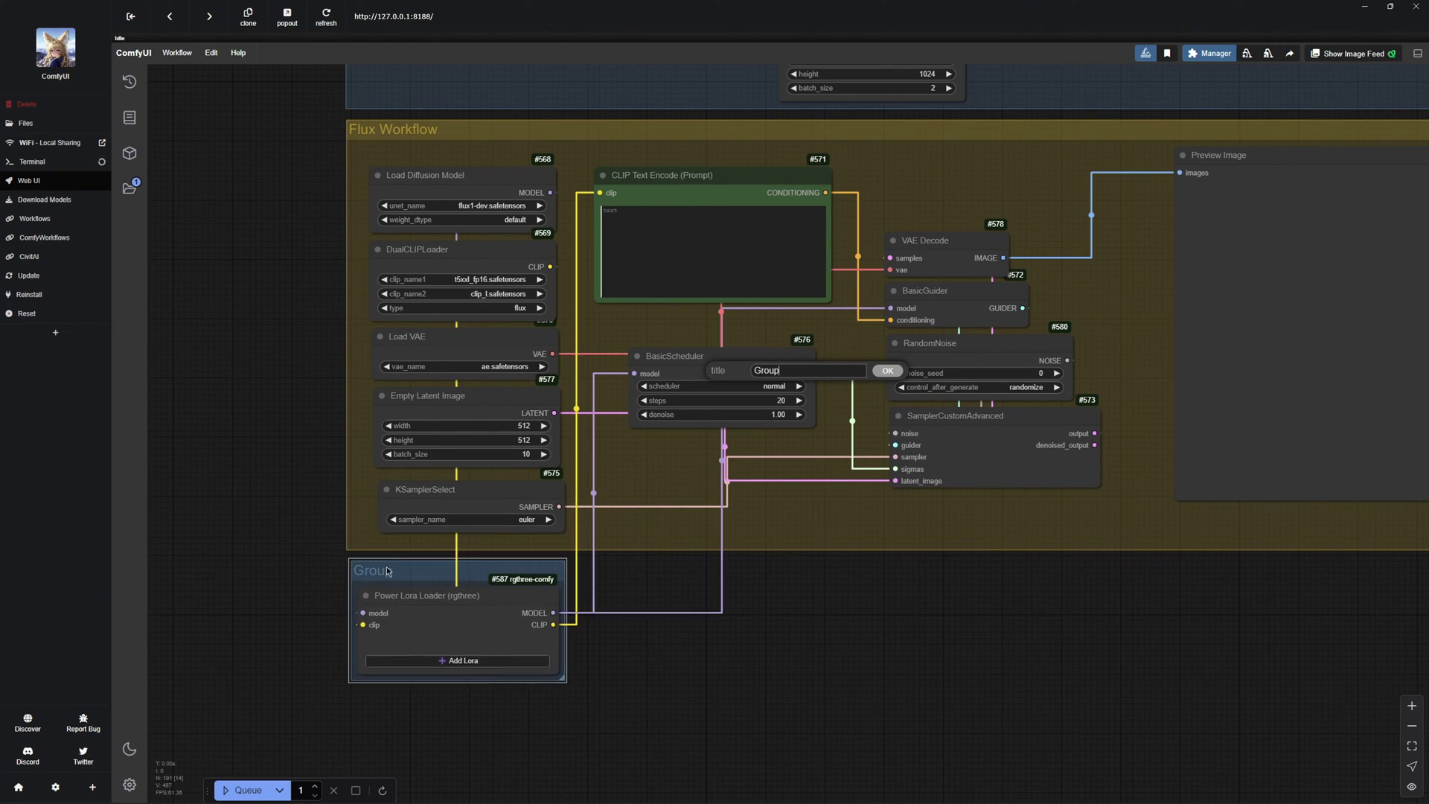
# Title the group below the Flux workflow "Flux LoRA Loader" and colour it yellow.
pyautogui.rightClick(398, 567)
pyautogui.click(424, 790)
pyautogui.click(519, 754)
pyautogui.rightClick(514, 732)
pyautogui.click(447, 744)
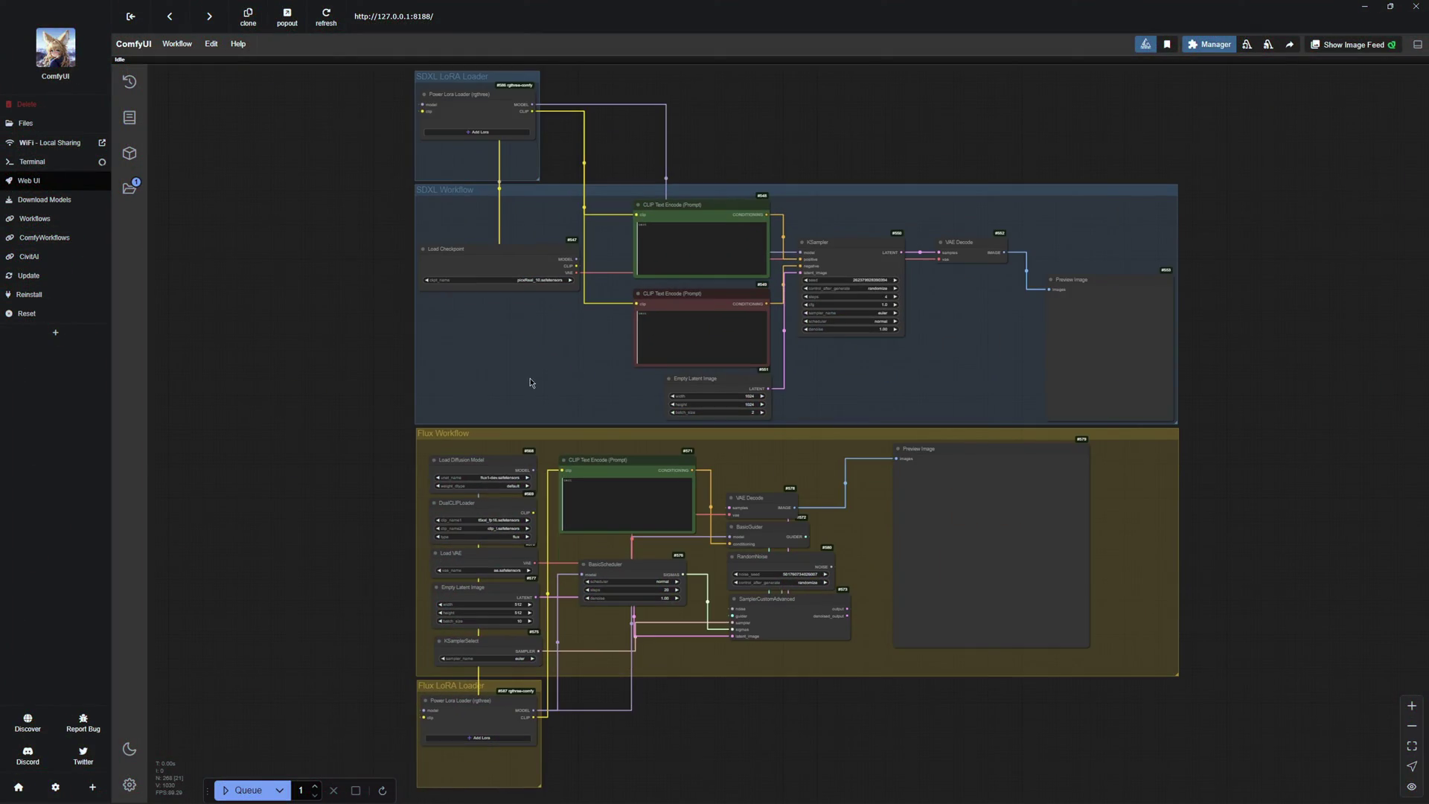
# Select the picxReal_10.safetensors checkpoint in the SDXL workflow's Load Checkpoint node.
pyautogui.scroll(5, 542, 355)
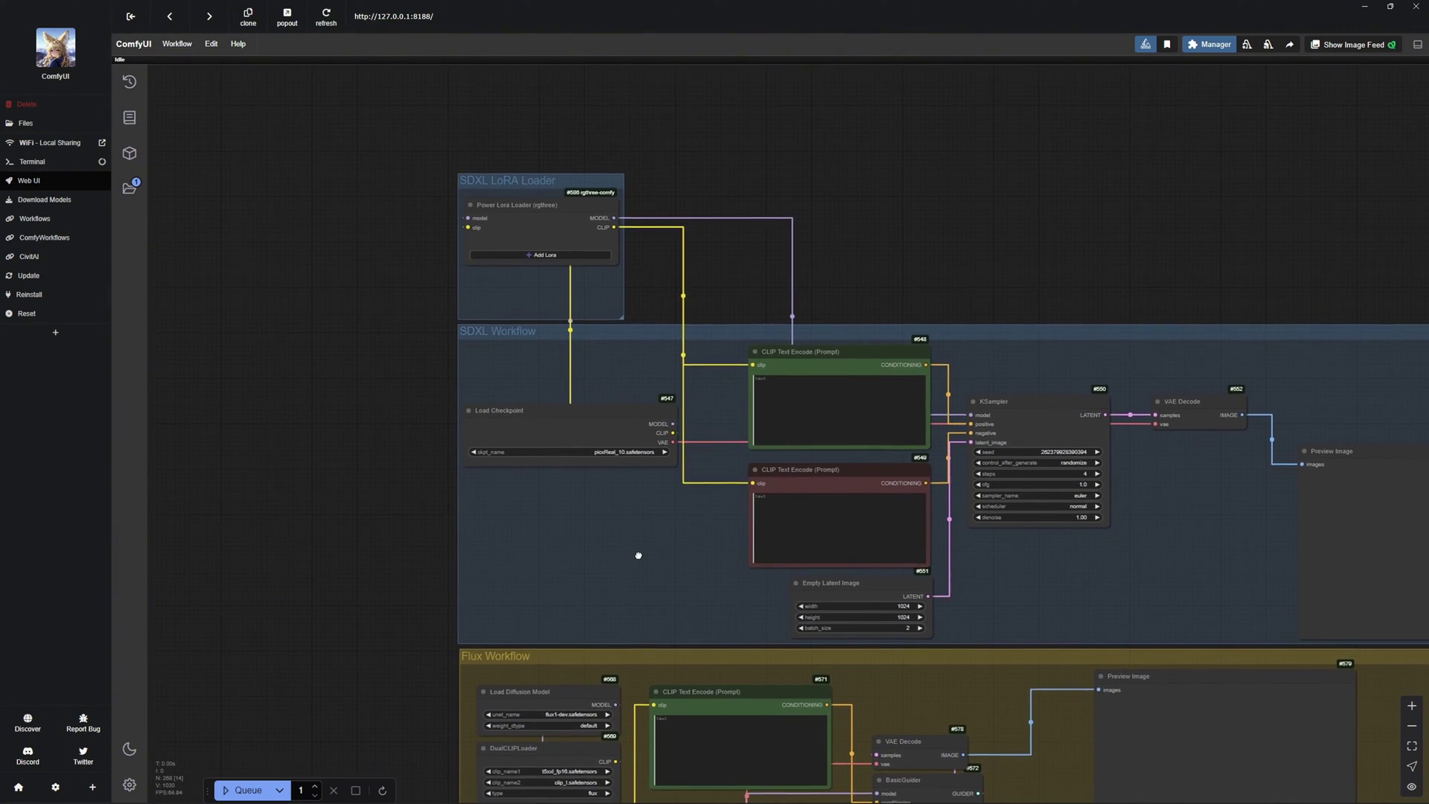
pyautogui.scroll(2, 615, 514)
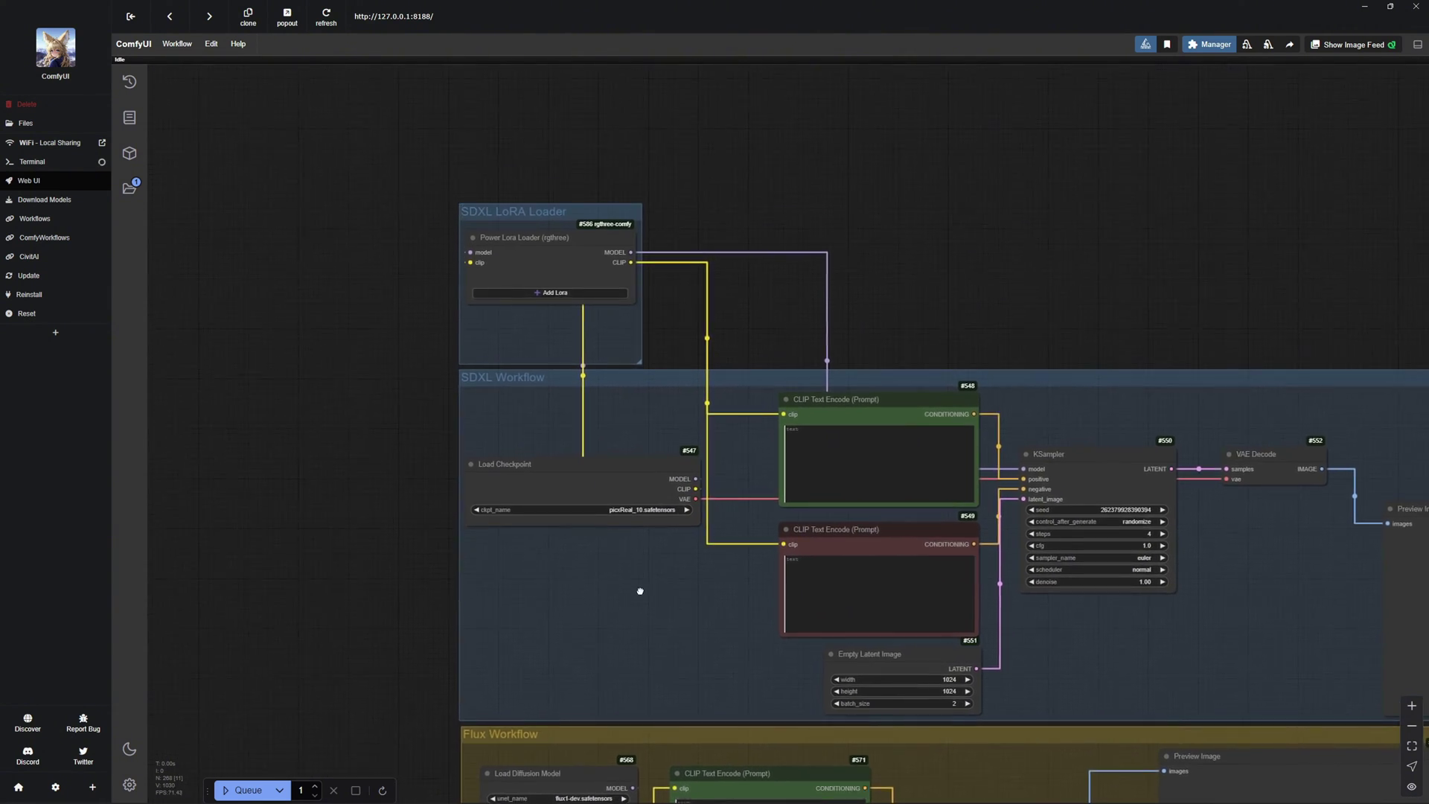
pyautogui.click(625, 501)
pyautogui.click(517, 610)
# Set the KSampler to 30 steps, cfg 5.0, dpmpp_sde_gpu and karras, and the SDXL workflow's Empty Latent Image to 512 by 512.
pyautogui.moveTo(514, 345); pyautogui.dragTo(307, 356)
pyautogui.scroll(-1, 436, 405)
pyautogui.moveTo(1092, 581); pyautogui.dragTo(1055, 581)
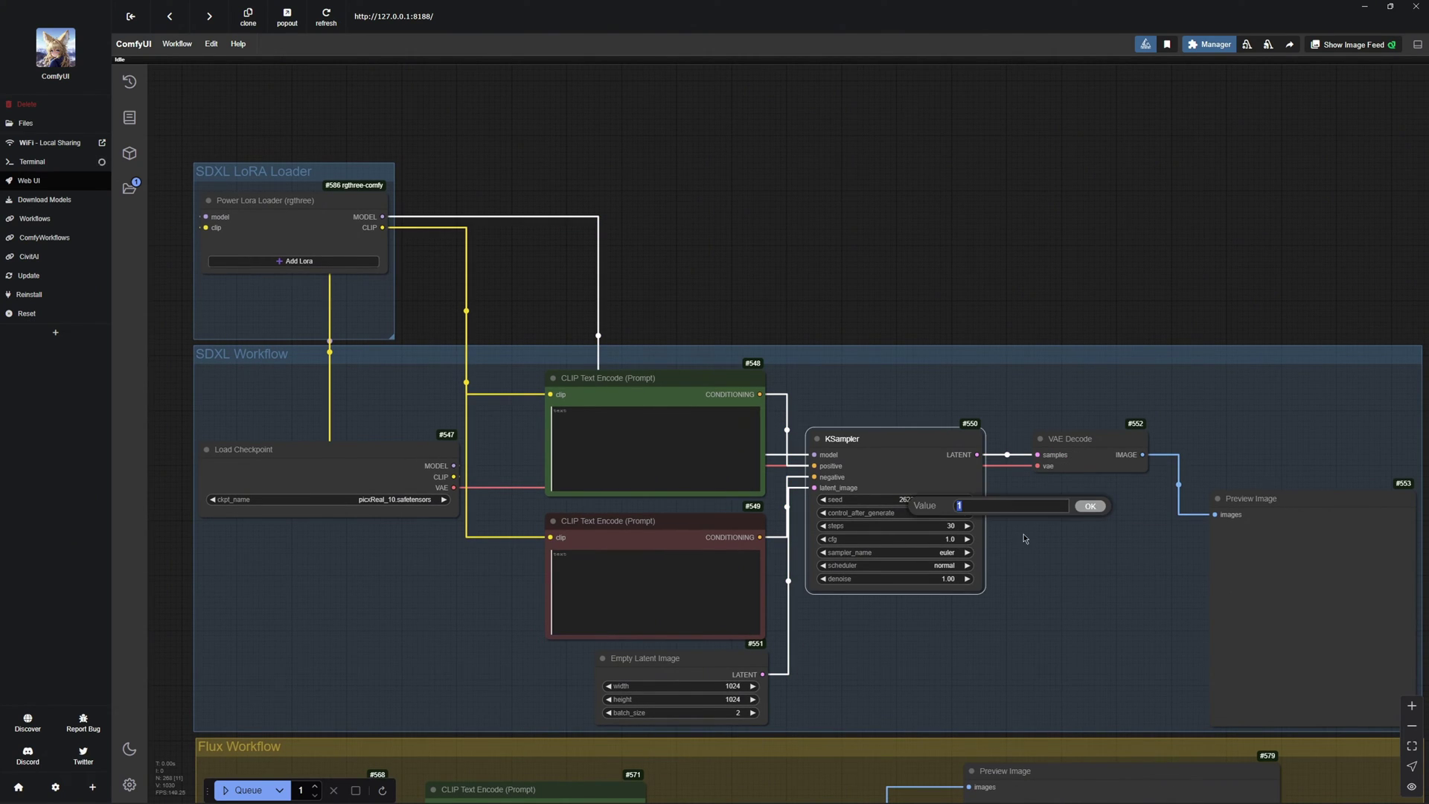
pyautogui.click(930, 553)
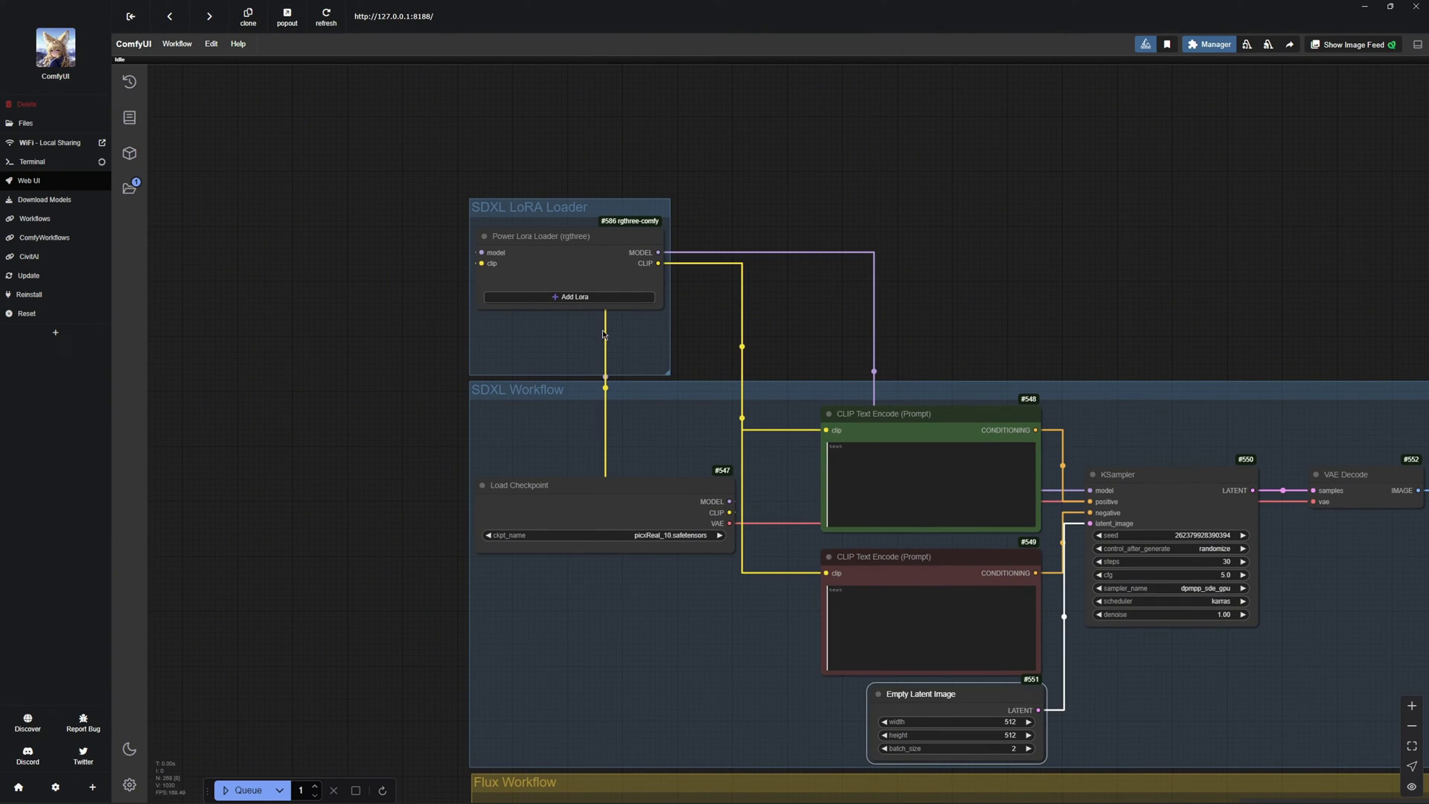
# Add the SD 1.5 ARWCyberpunkInterior.safetensors LoRA to the SDXL Power Lora Loader.
pyautogui.click(576, 297)
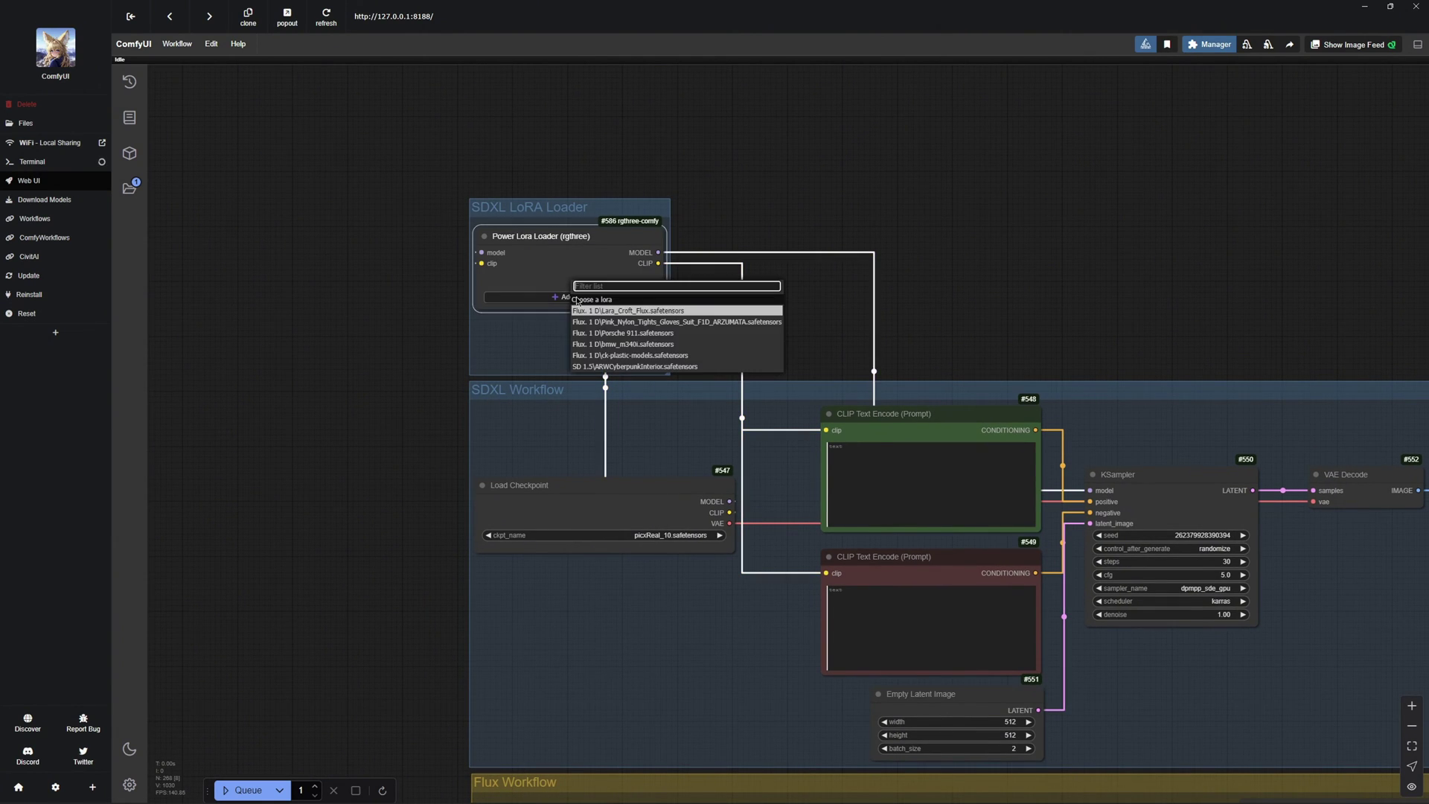
pyautogui.click(621, 367)
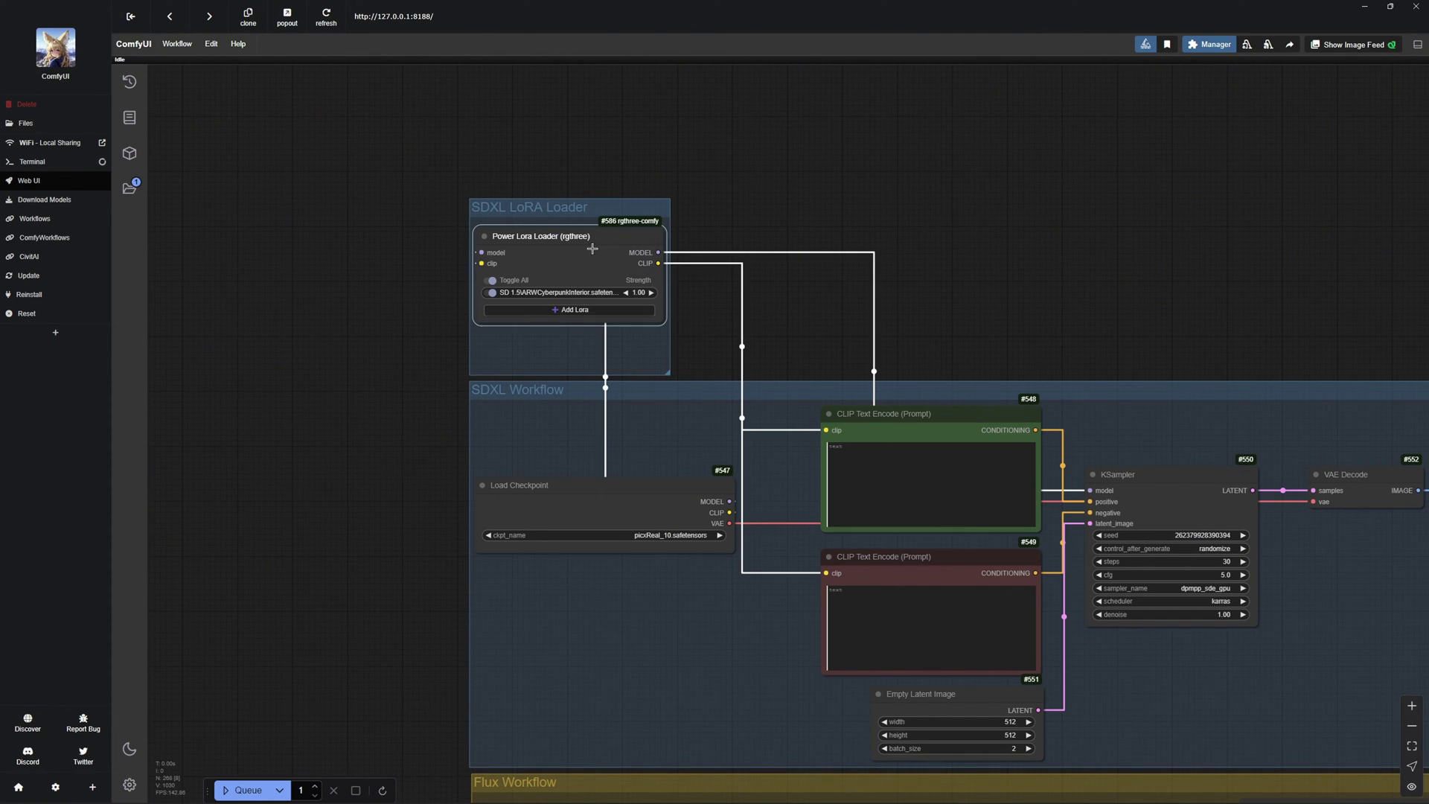
pyautogui.moveTo(889, 336); pyautogui.dragTo(856, 350)
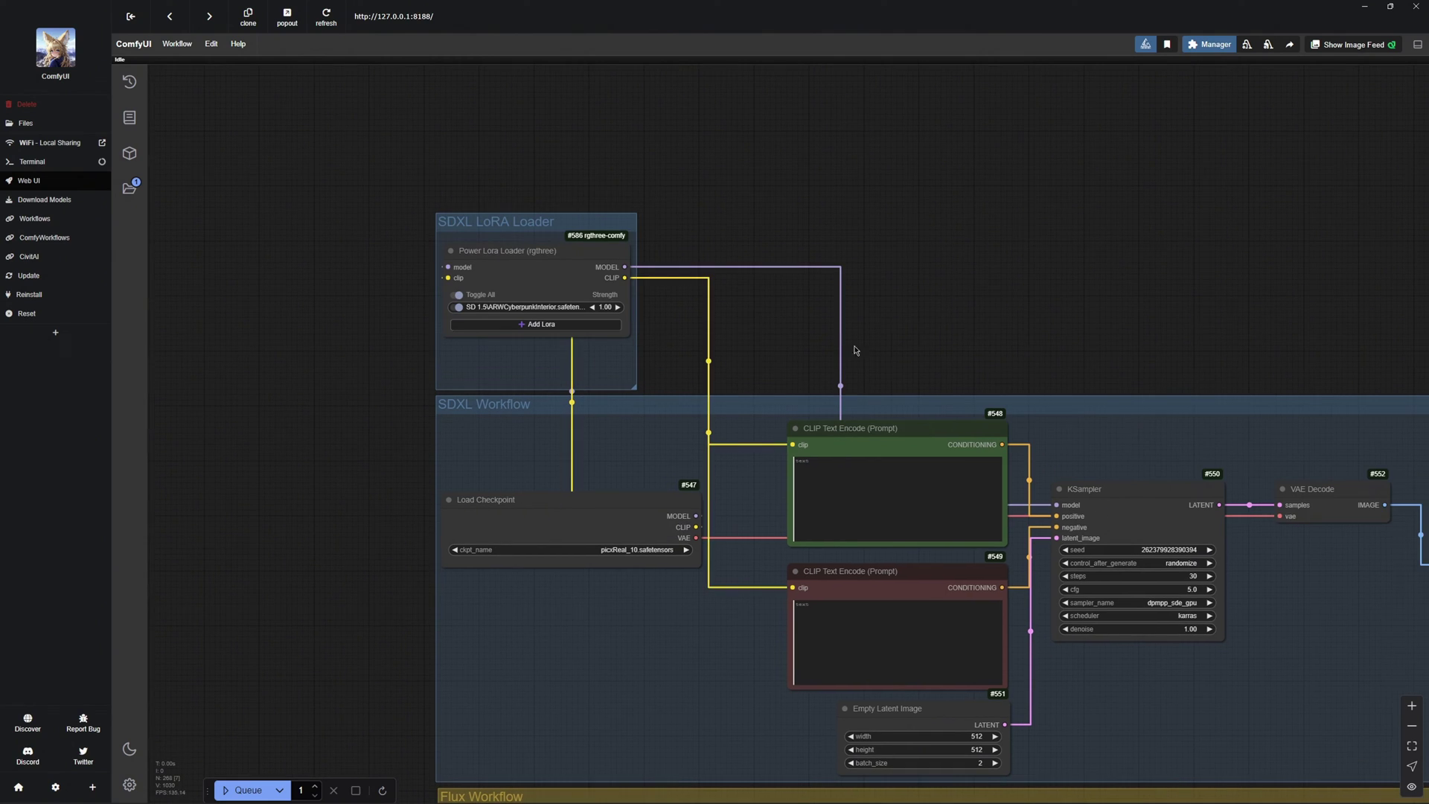
# Change the number of items needed to trigger subdirectory nesting in the rgthree-comfy settings and save them.
pyautogui.click(1145, 49)
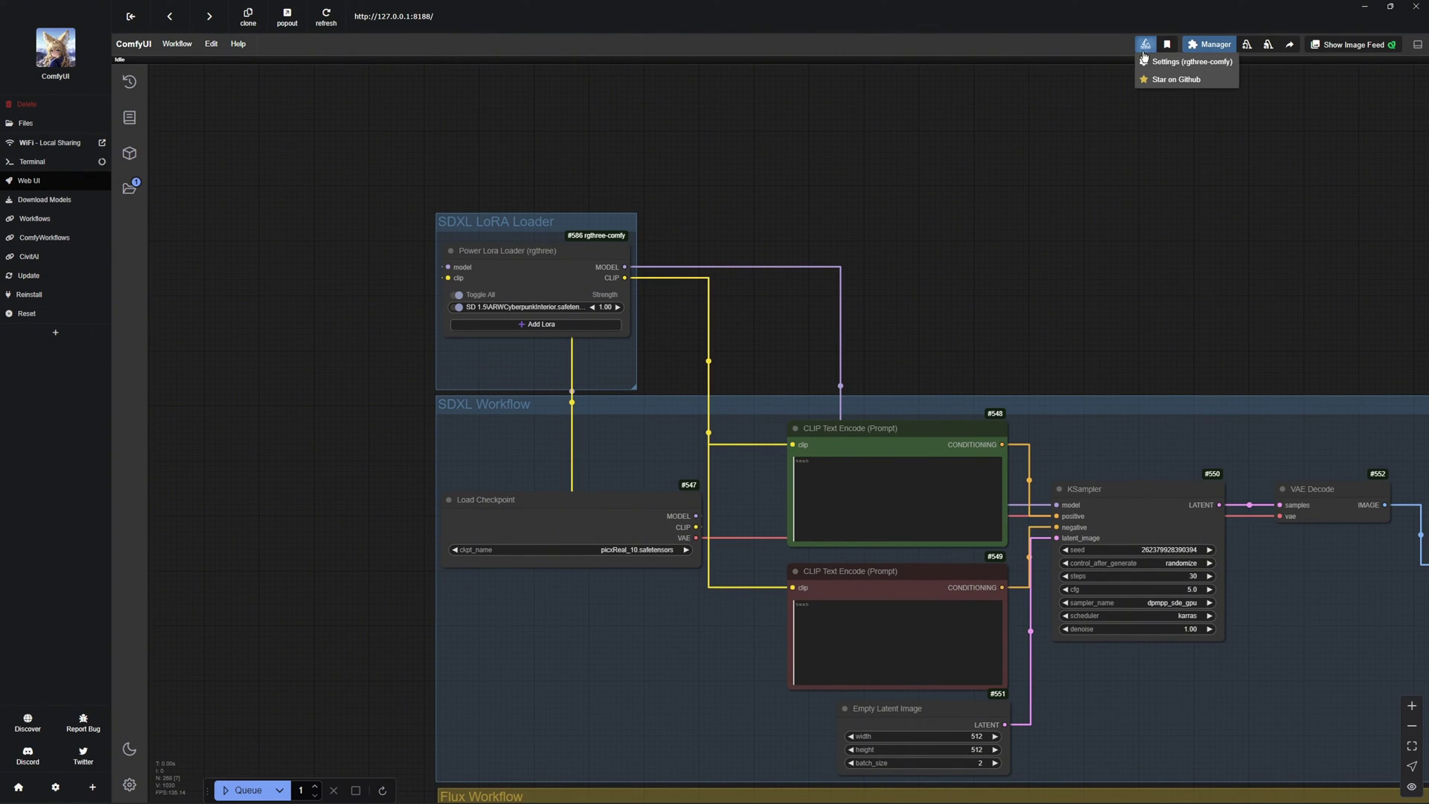
pyautogui.click(1195, 62)
pyautogui.click(968, 457)
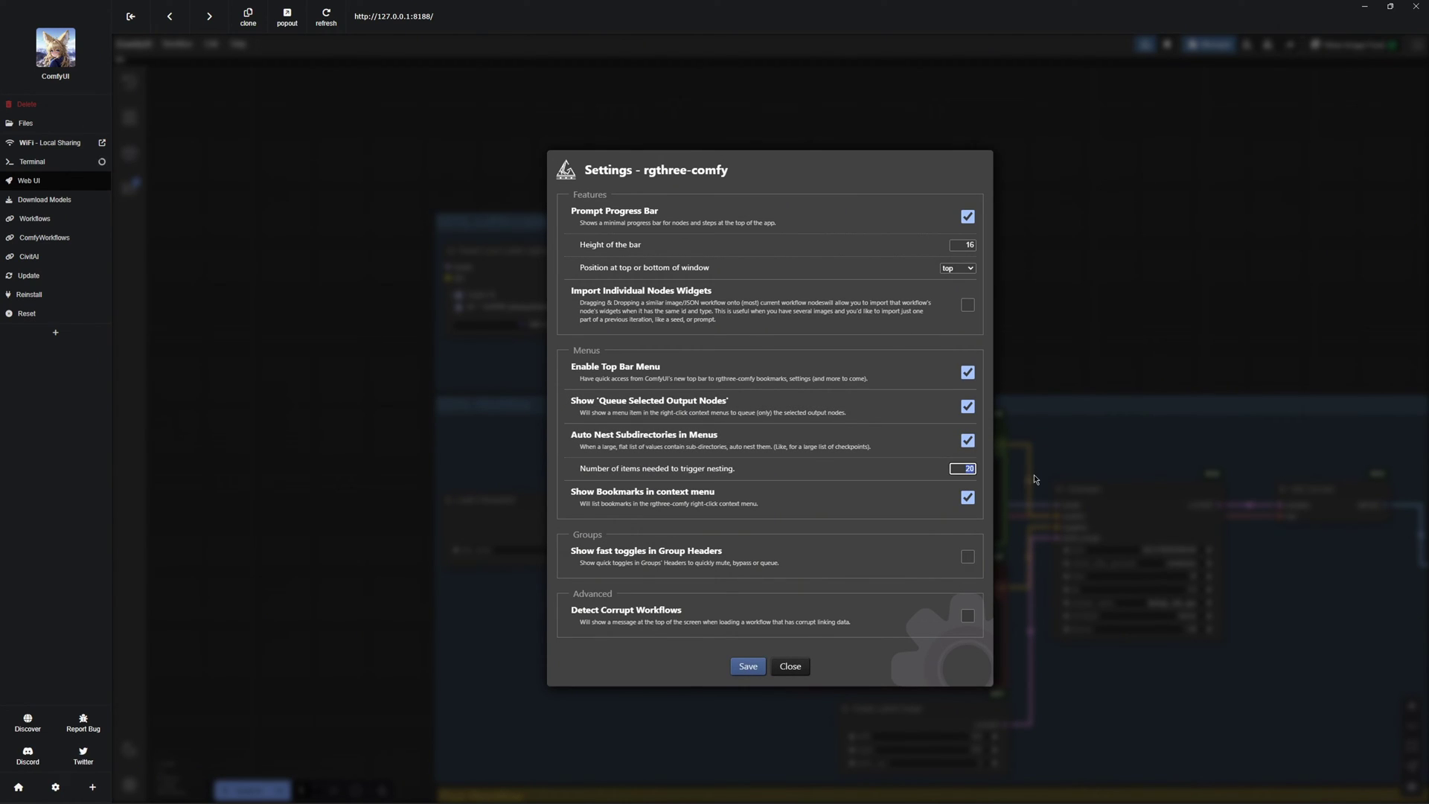
pyautogui.click(748, 666)
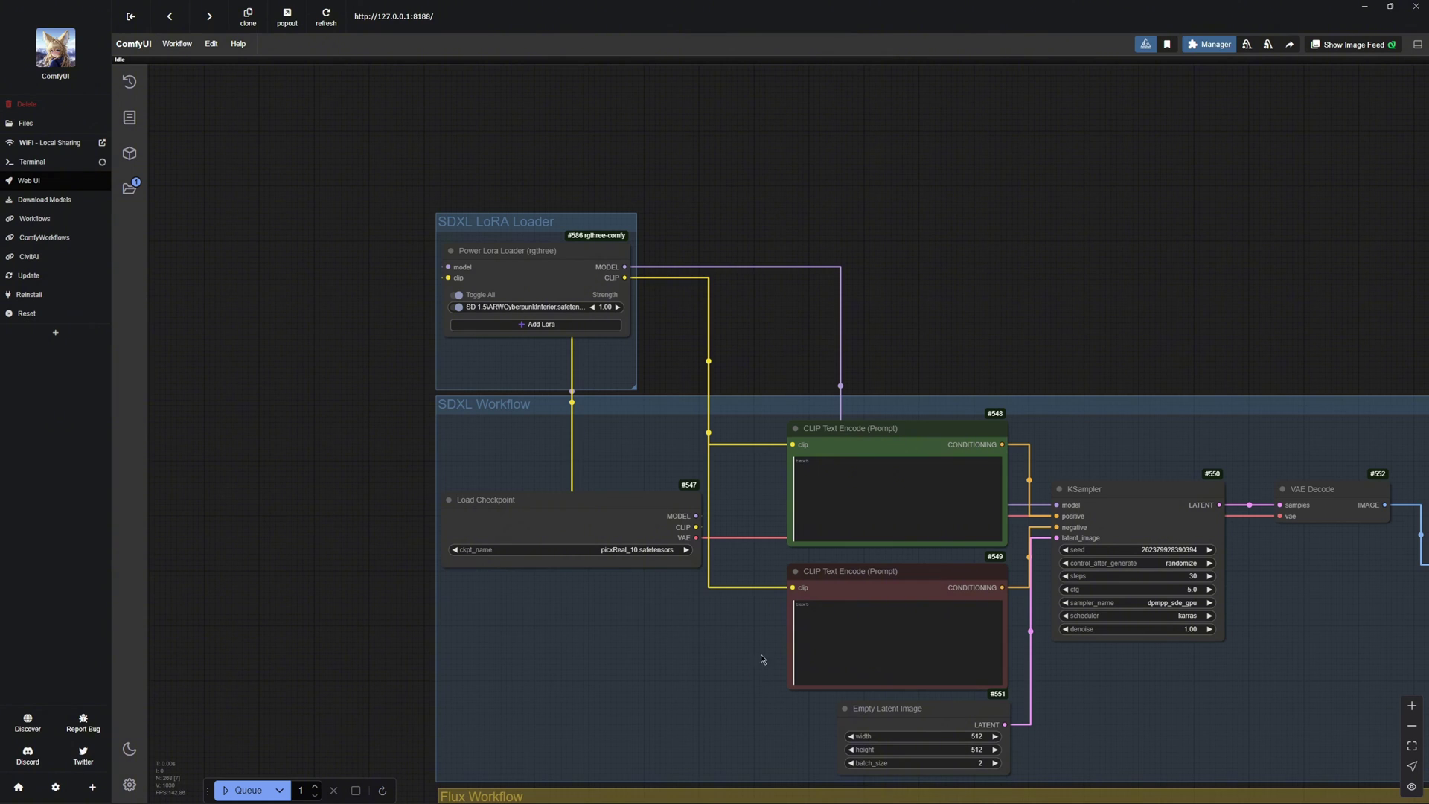
# Check the nested Flux. 1 D and SD 1.5 folders in the SDXL Power Lora Loader's LoRA list without adding another LoRA.
pyautogui.click(567, 323)
pyautogui.click(582, 323)
pyautogui.click(585, 332)
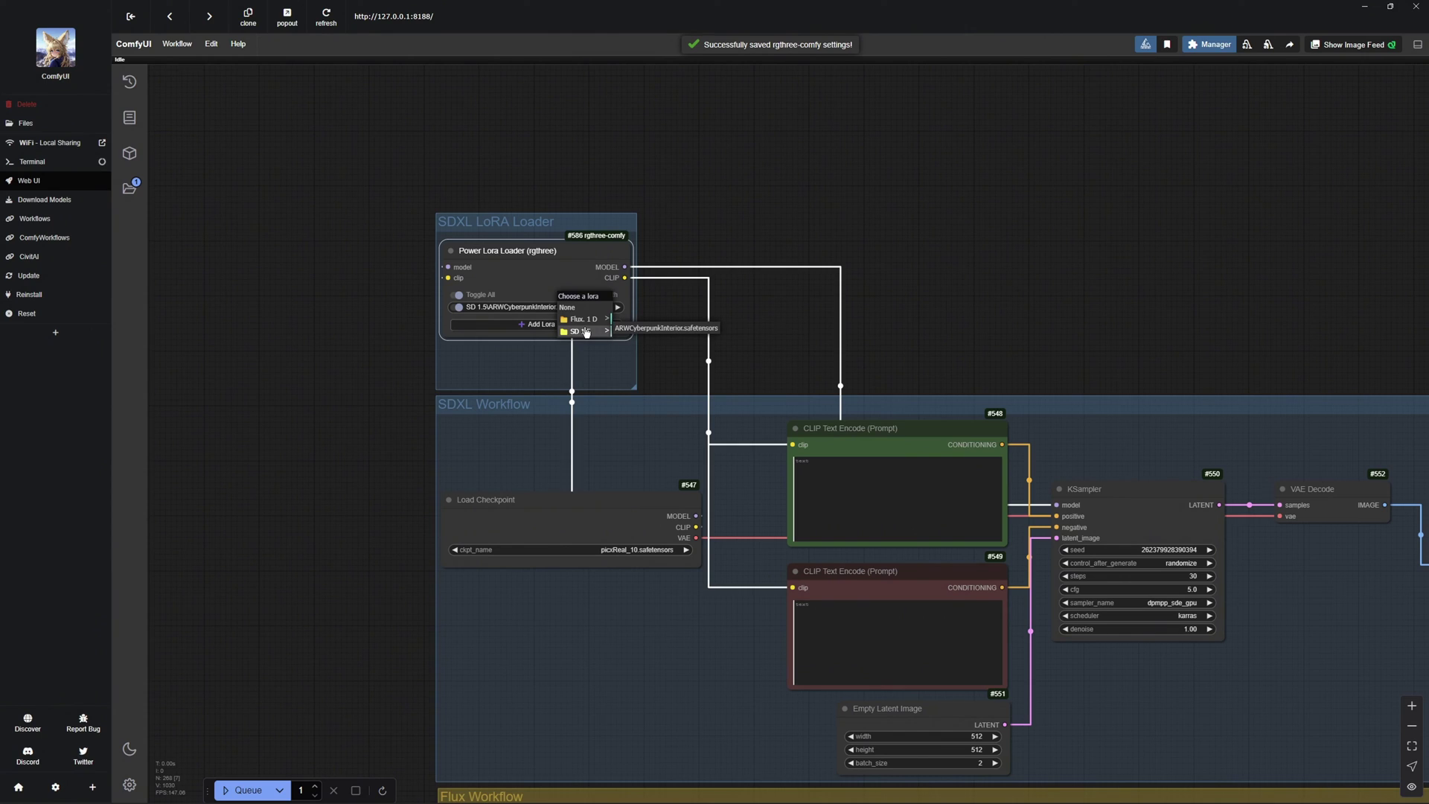
pyautogui.click(584, 322)
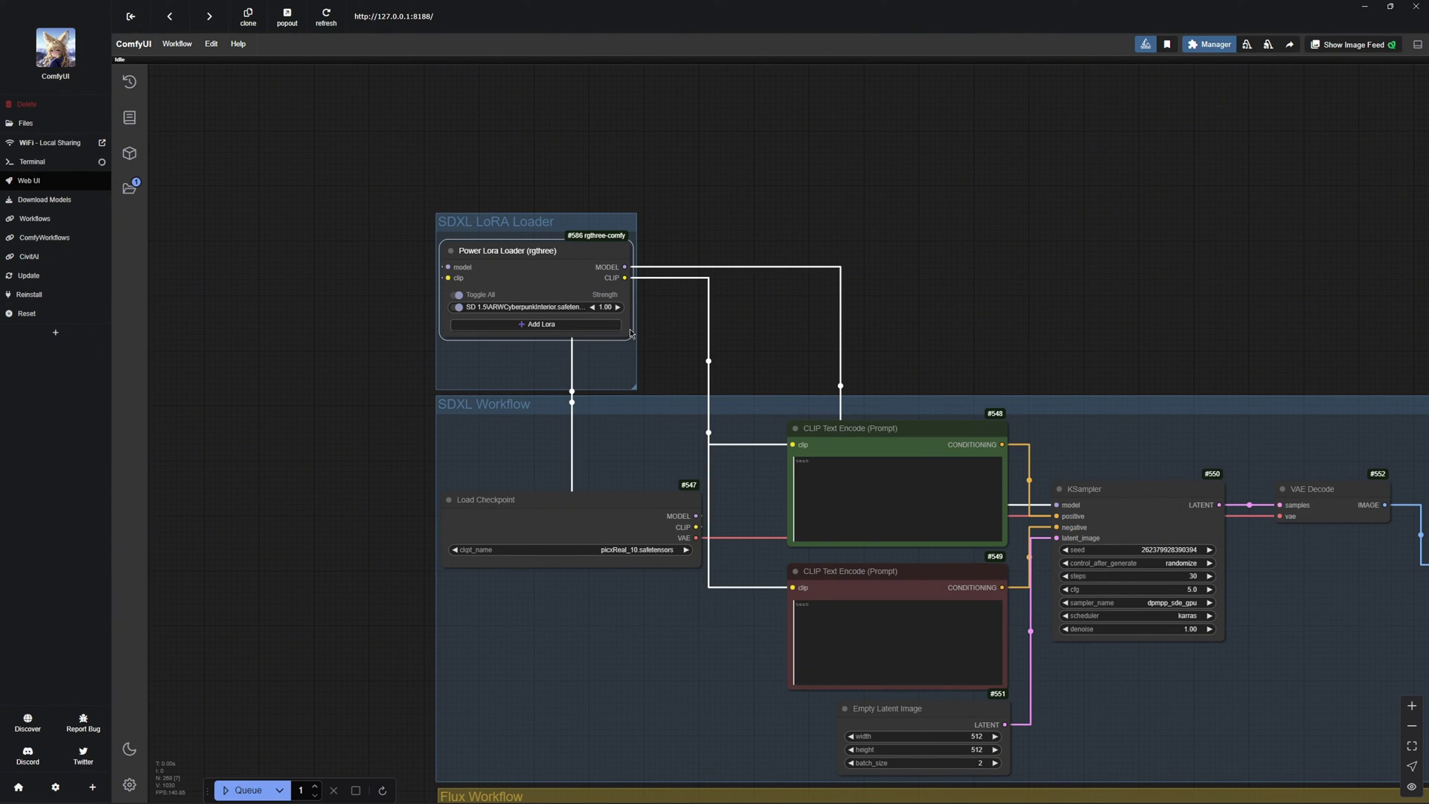
# Fetch the Civitai info for the ARWCyberpunkInterior LoRA and examine its trained words and the sample images' prompts.
pyautogui.rightClick(539, 308)
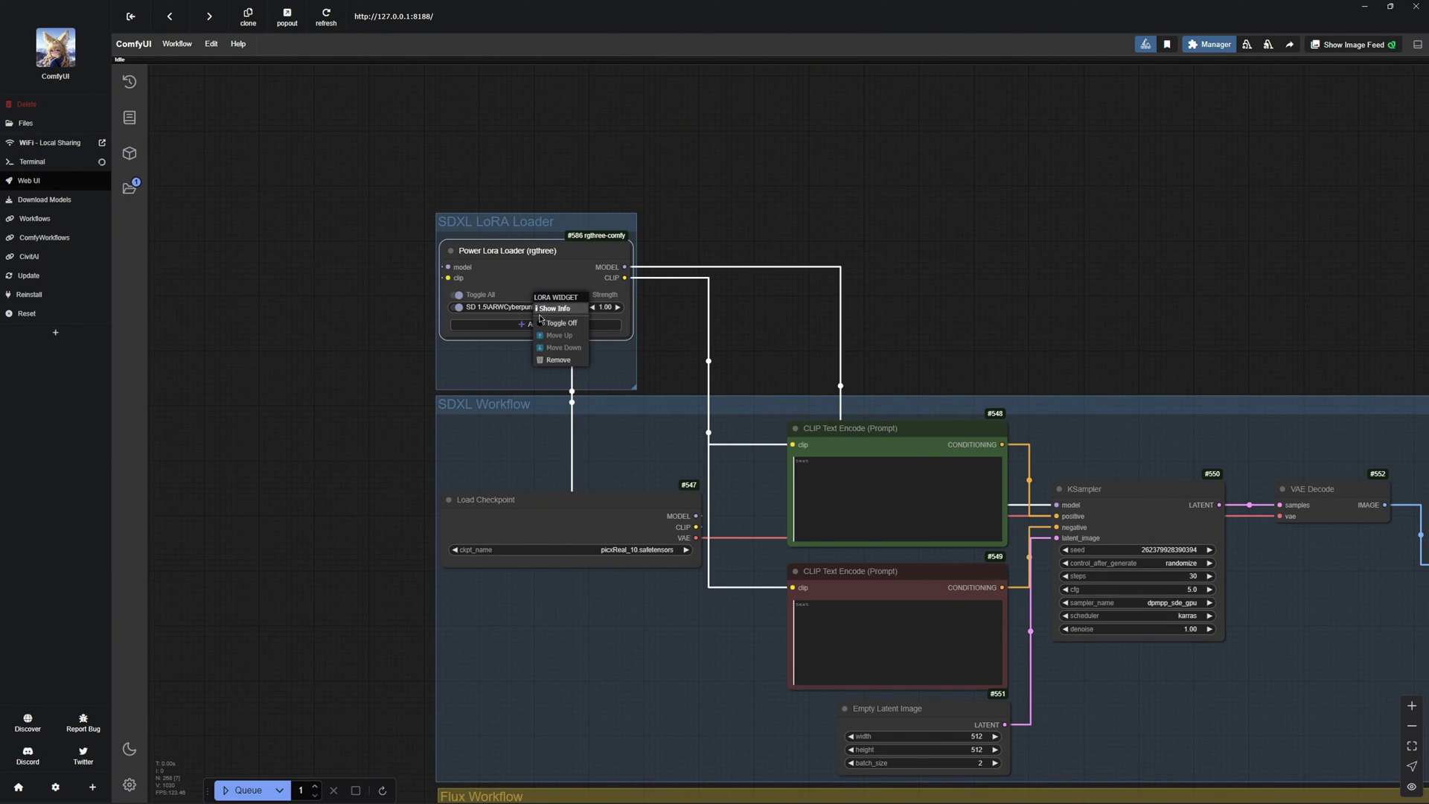
pyautogui.click(556, 308)
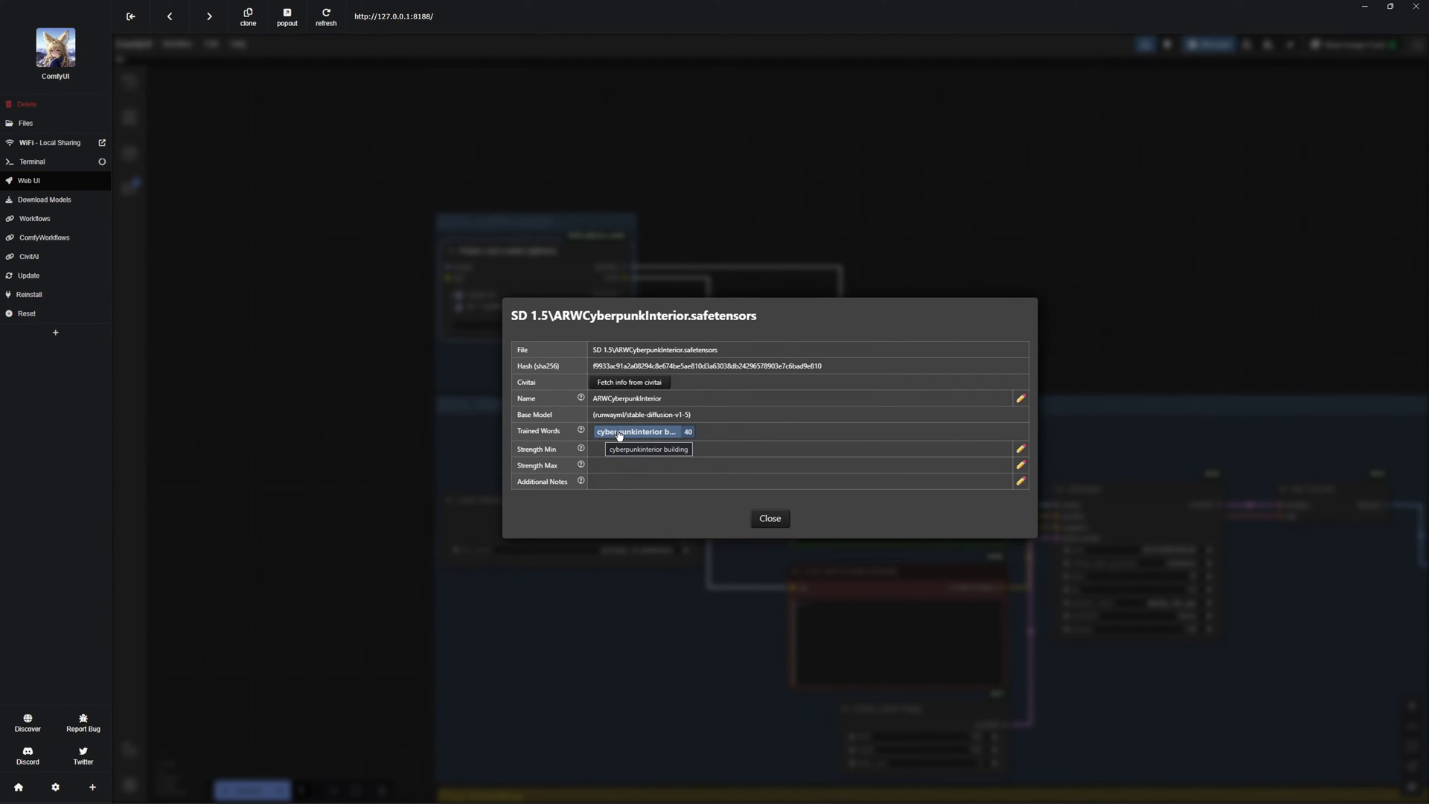
pyautogui.click(666, 430)
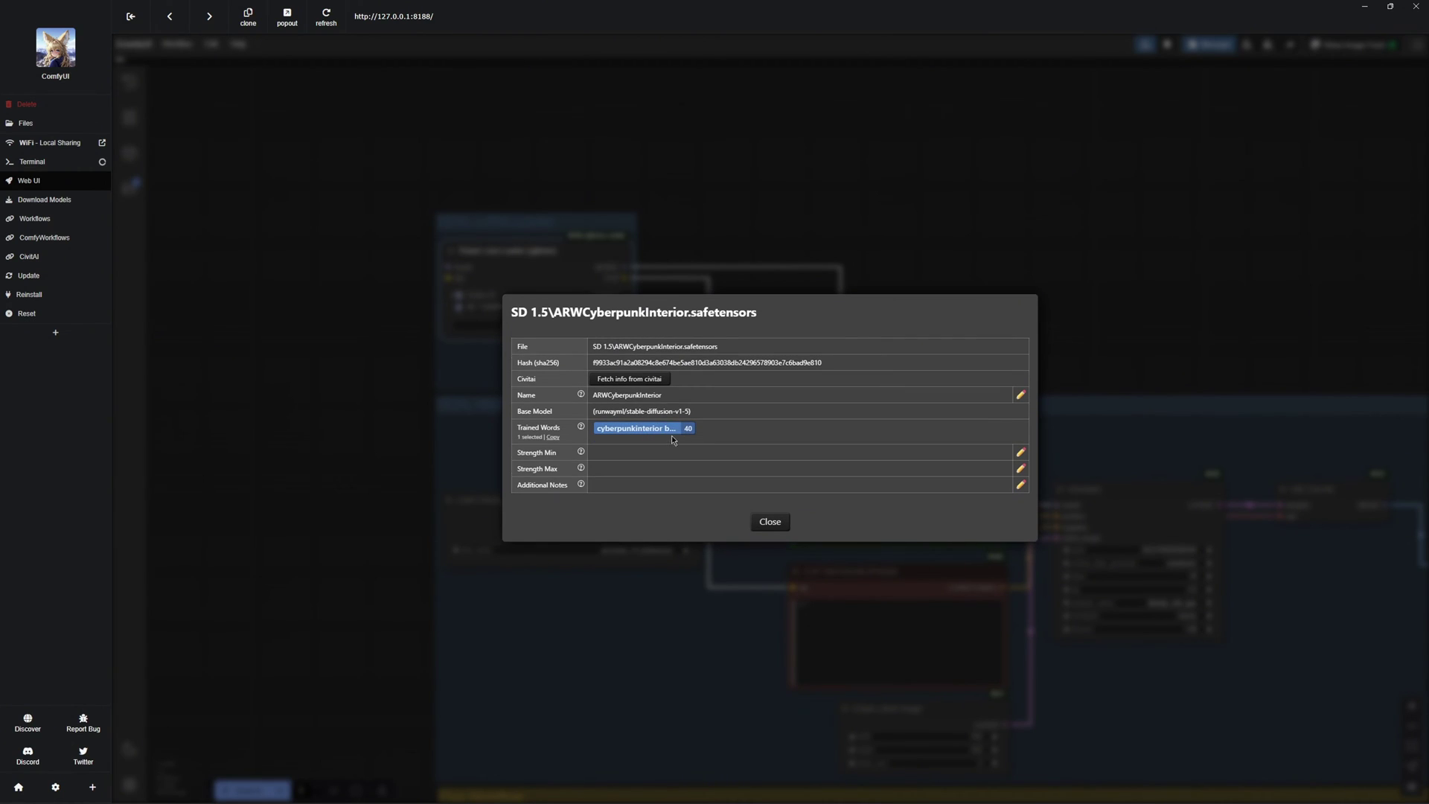
pyautogui.click(647, 384)
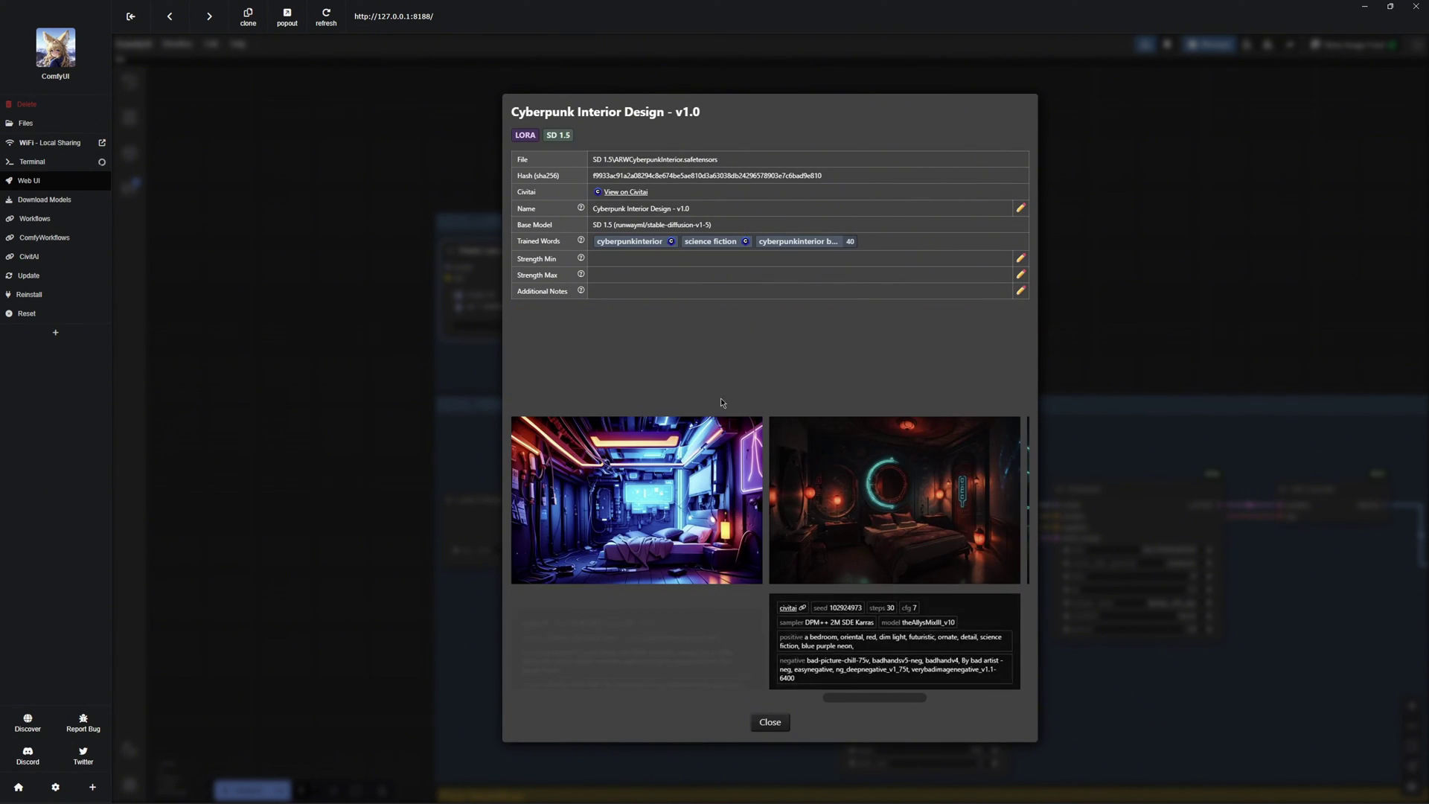
pyautogui.moveTo(695, 471)
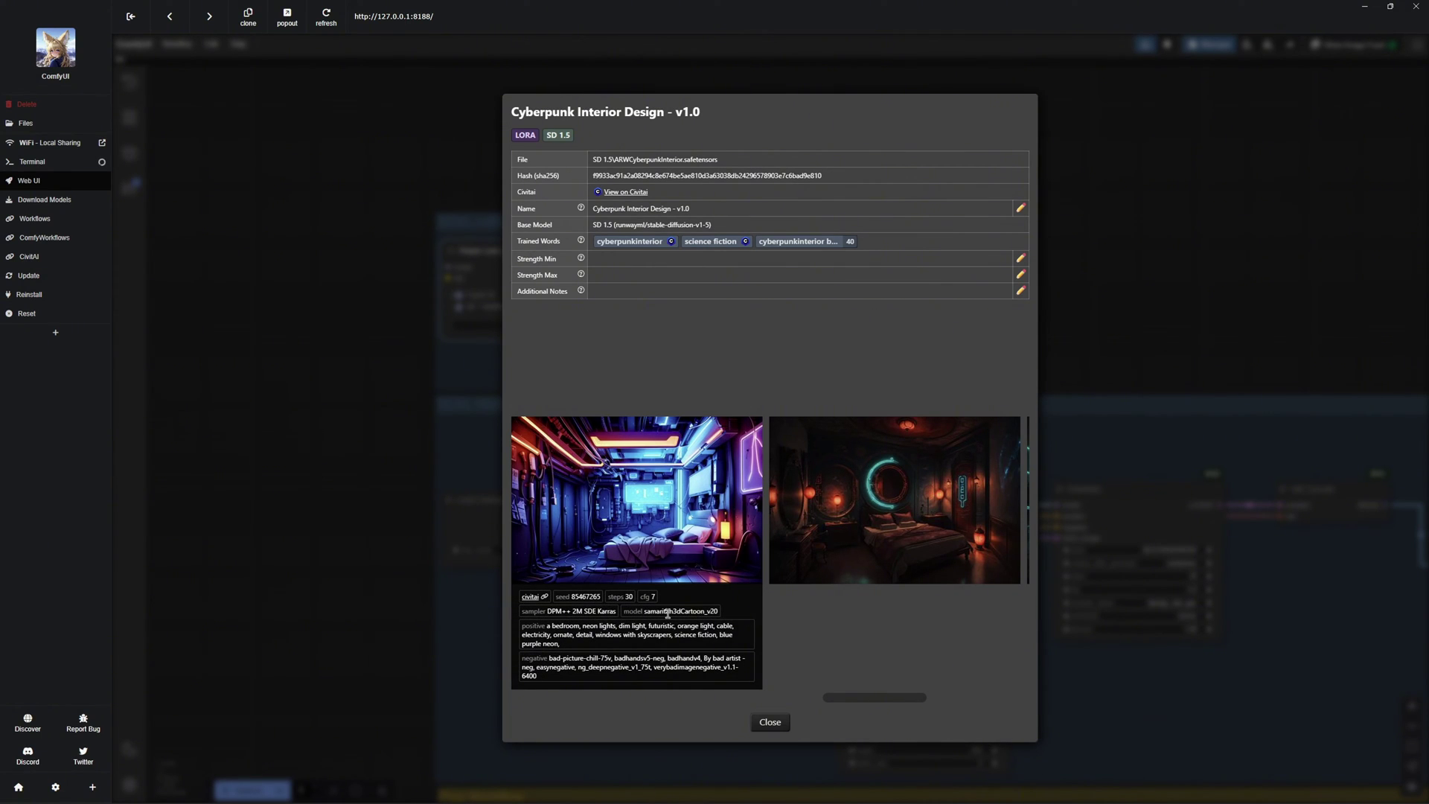
pyautogui.moveTo(864, 561)
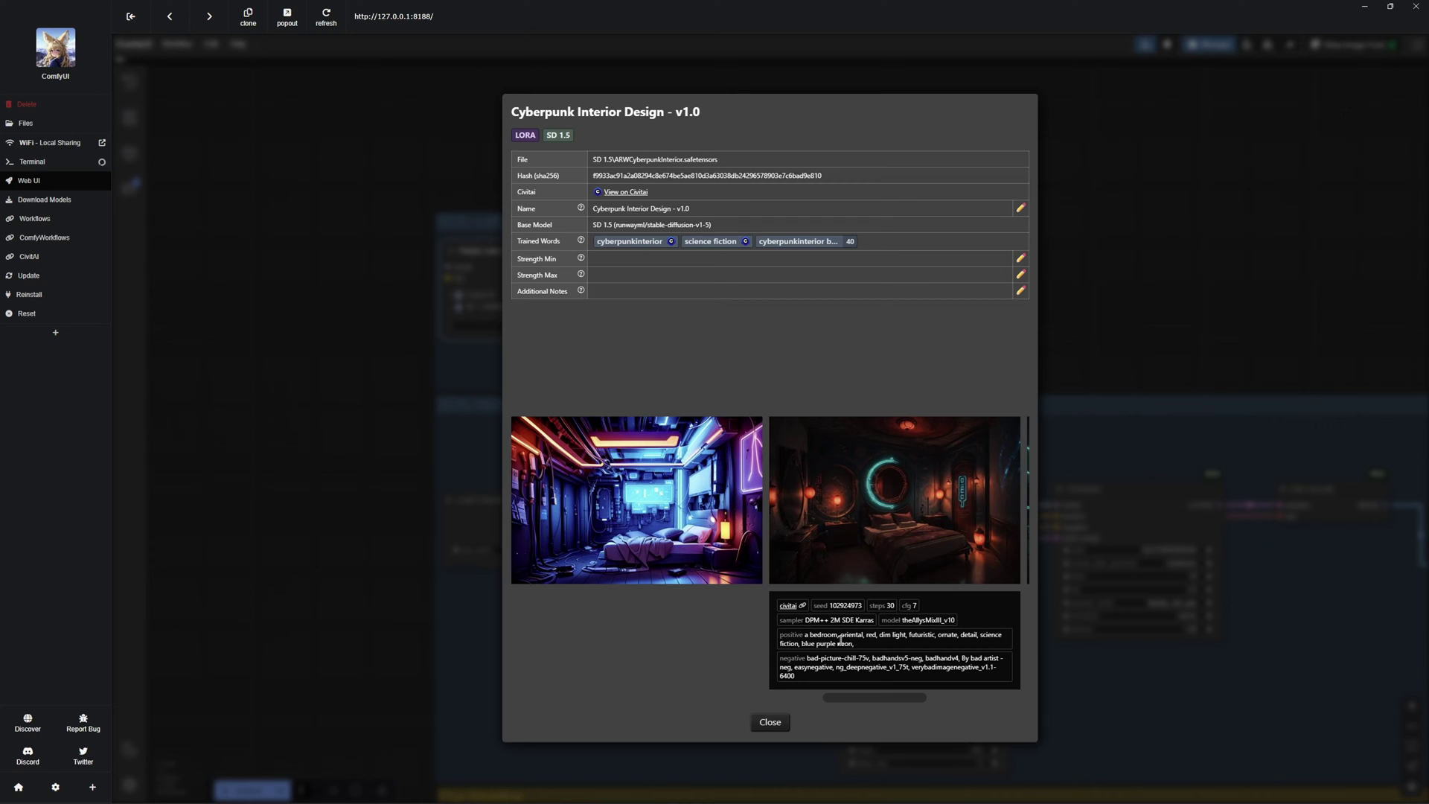
# Fill the SDXL positive prompt with the neon-lit futuristic bedroom sample prompt, adding the trigger word "cyberpunkinterior" after "a bedroom with".
pyautogui.press('Escape')
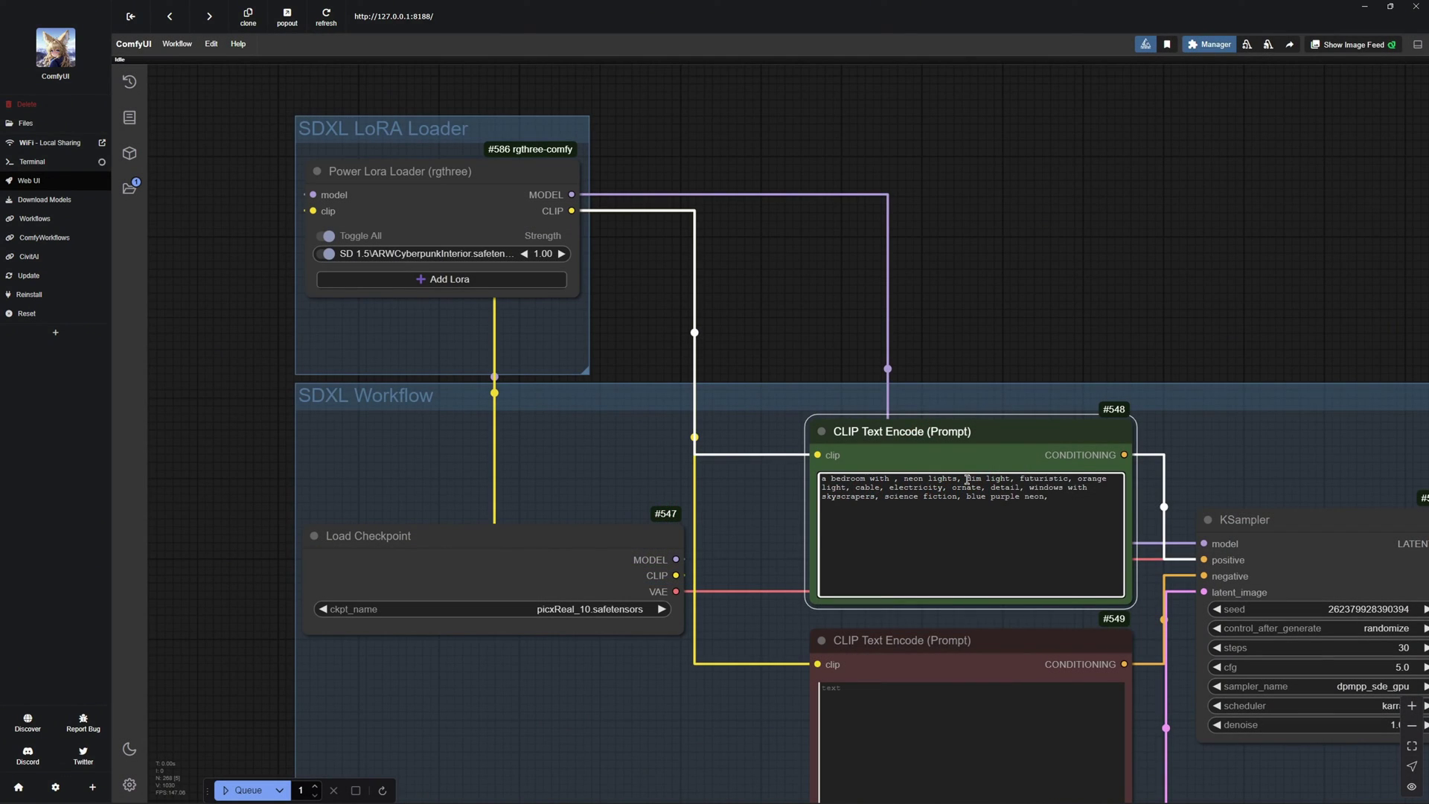
pyautogui.click(1191, 470)
pyautogui.scroll(-2, 1107, 456)
pyautogui.moveTo(1191, 471); pyautogui.dragTo(1013, 450)
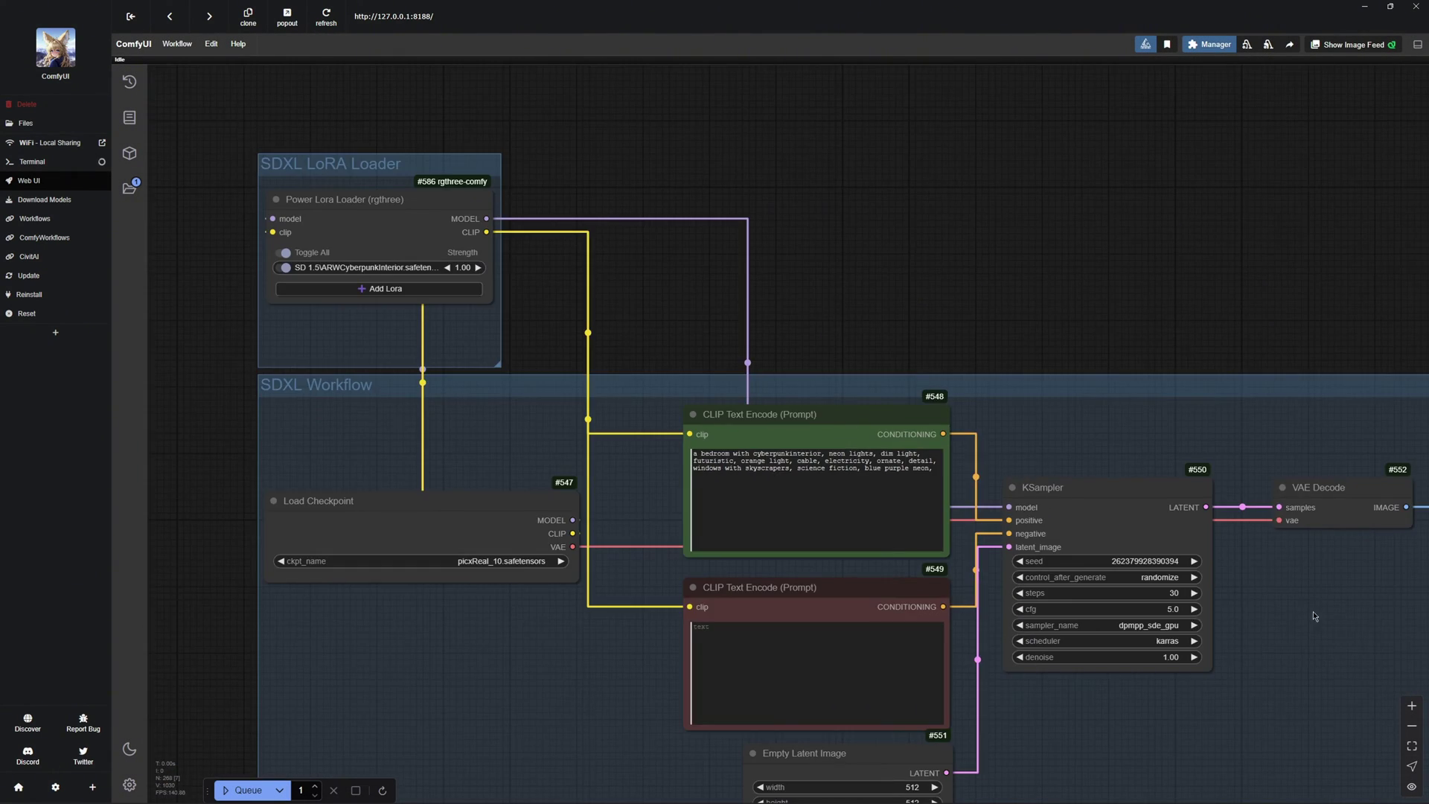
# Bypass all nodes in the Flux Workflow and Flux LoRA Loader groups.
pyautogui.moveTo(1313, 611); pyautogui.dragTo(1065, 522)
pyautogui.scroll(-1, 1065, 522)
pyautogui.moveTo(677, 351); pyautogui.dragTo(567, 295)
pyautogui.scroll(-6, 566, 296)
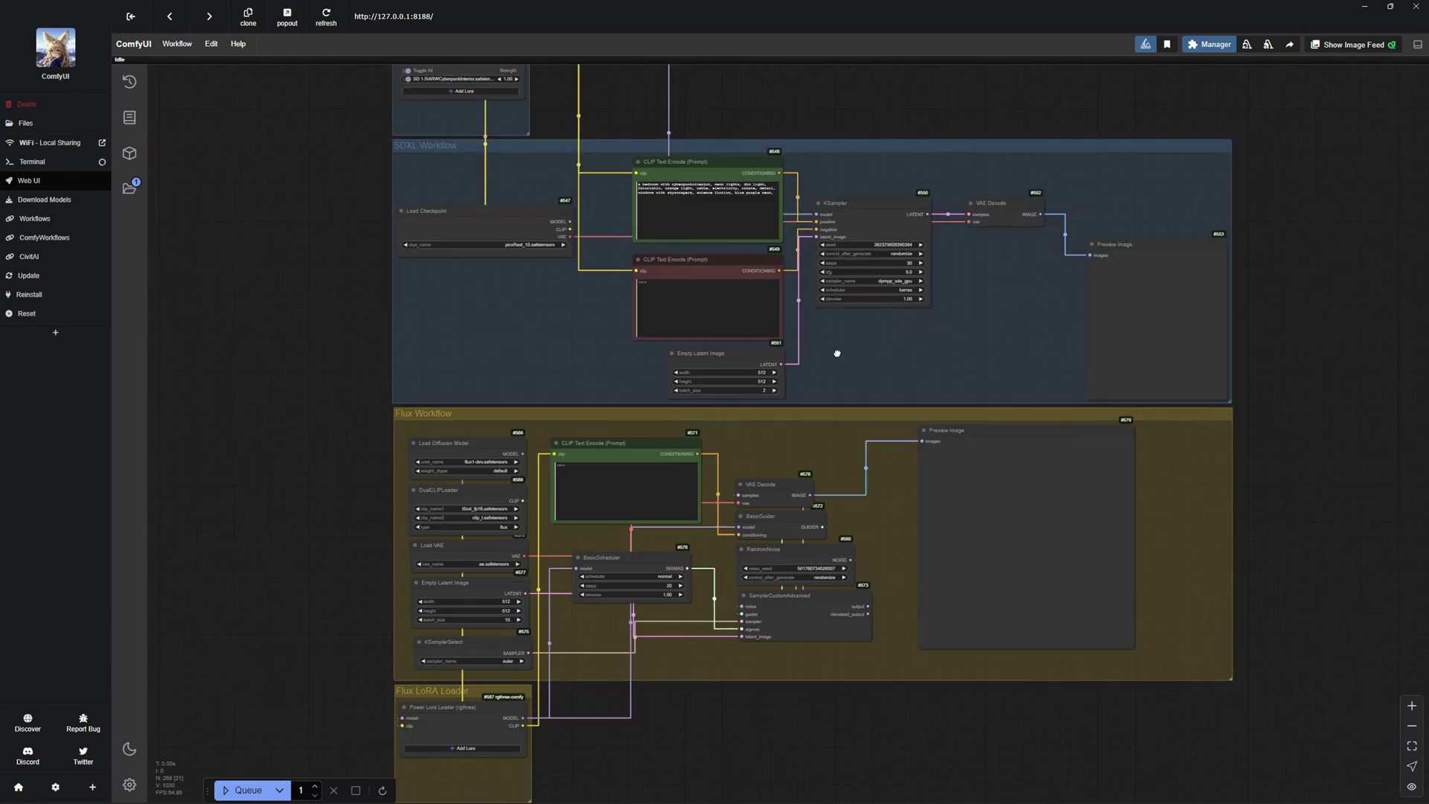
pyautogui.rightClick(819, 438)
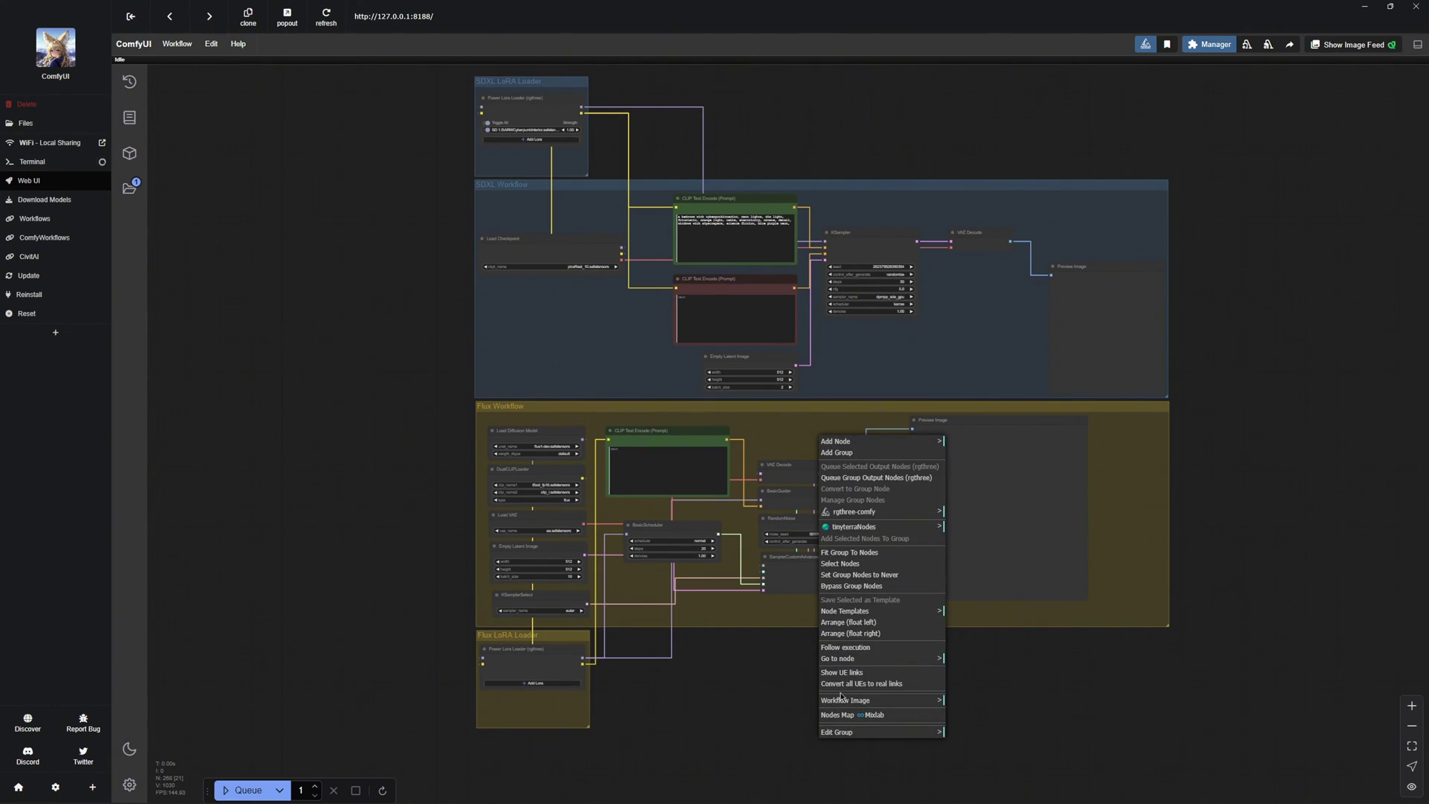
pyautogui.click(853, 586)
pyautogui.rightClick(544, 703)
pyautogui.click(580, 647)
pyautogui.scroll(3, 707, 432)
pyautogui.moveTo(638, 406); pyautogui.dragTo(729, 614)
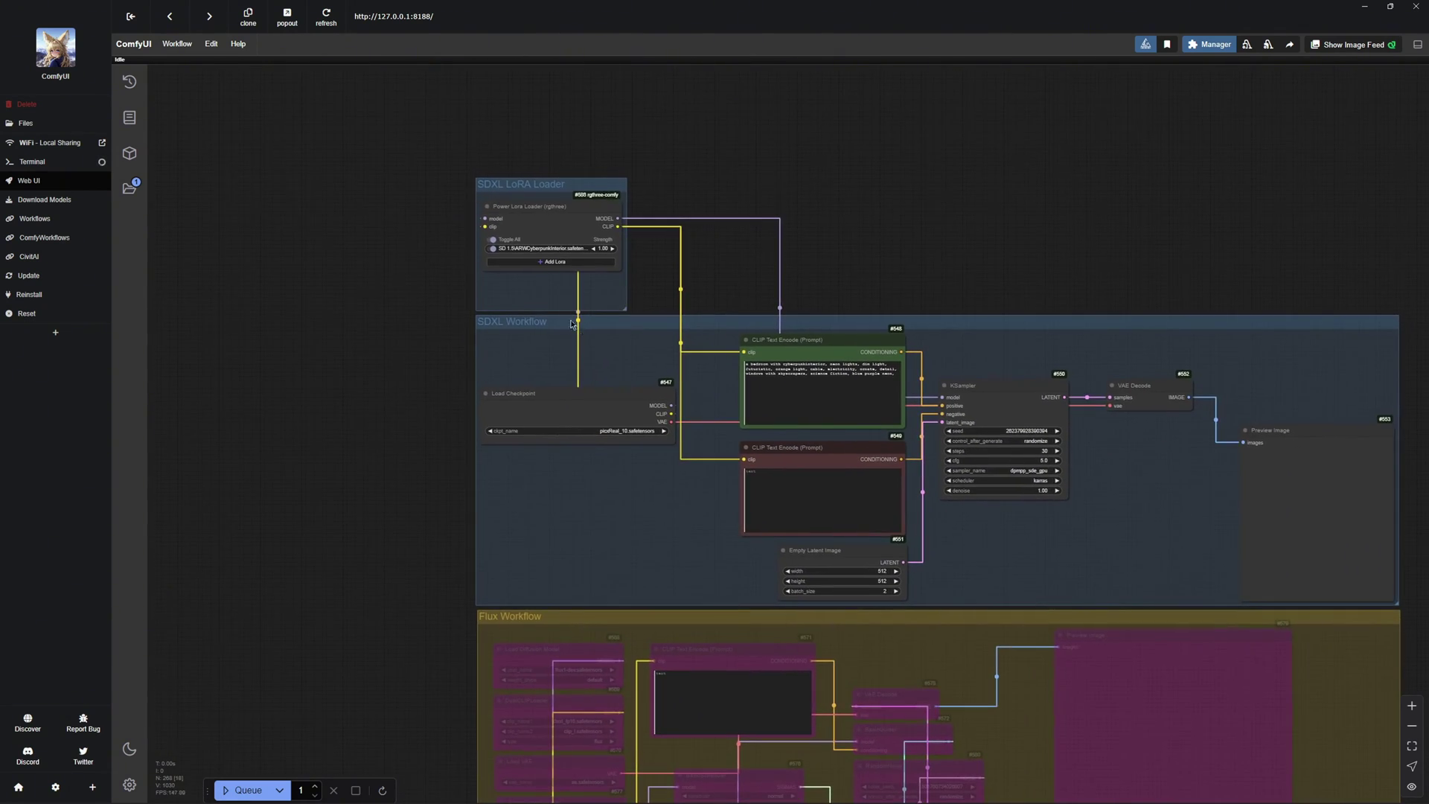
# Bypass the SDXL LoRA Loader group's nodes and set them back to Always.
pyautogui.rightClick(527, 303)
pyautogui.click(560, 448)
pyautogui.rightClick(548, 302)
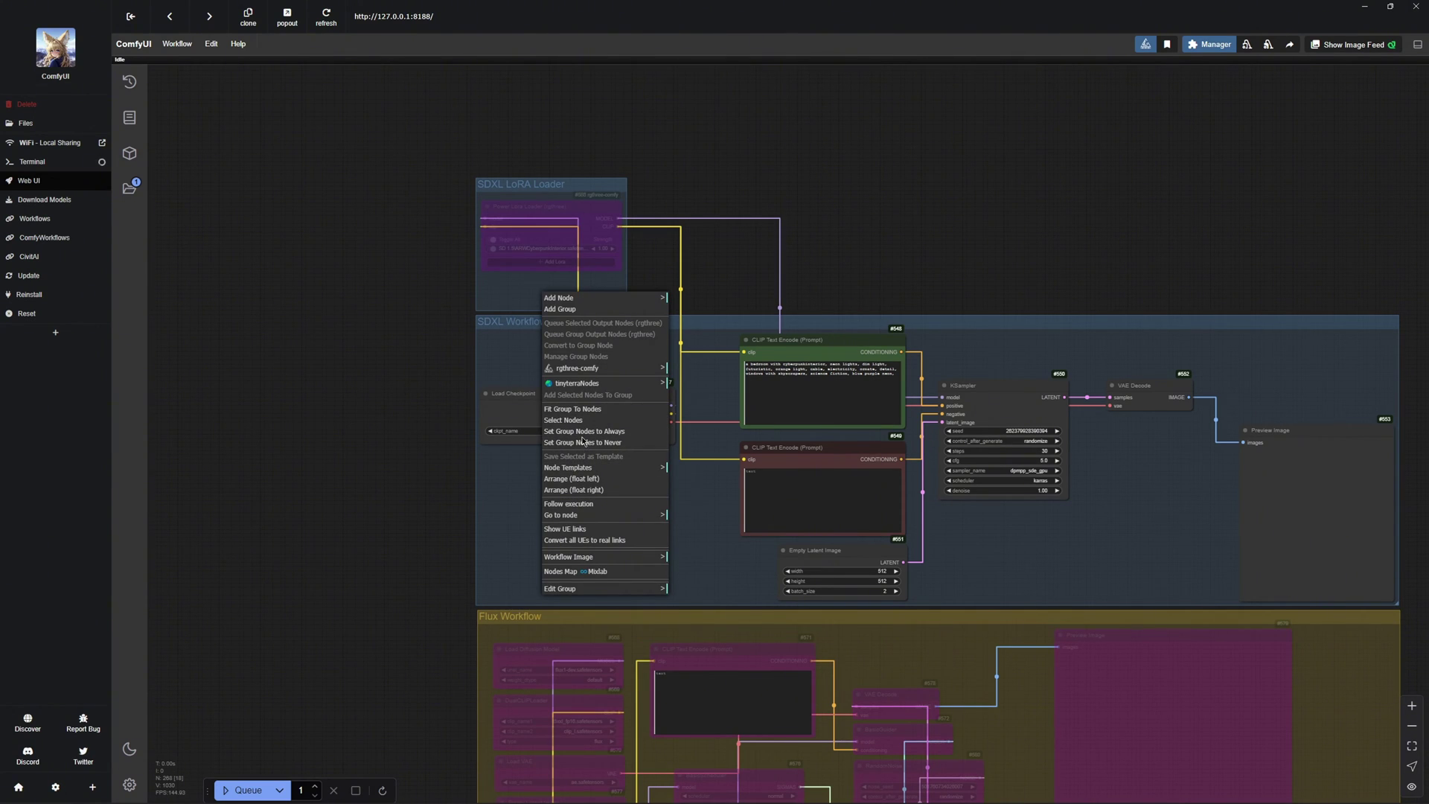
pyautogui.click(585, 431)
# Queue the SDXL workflow and inspect both generated bedroom images in its Preview Image node.
pyautogui.scroll(3, 993, 433)
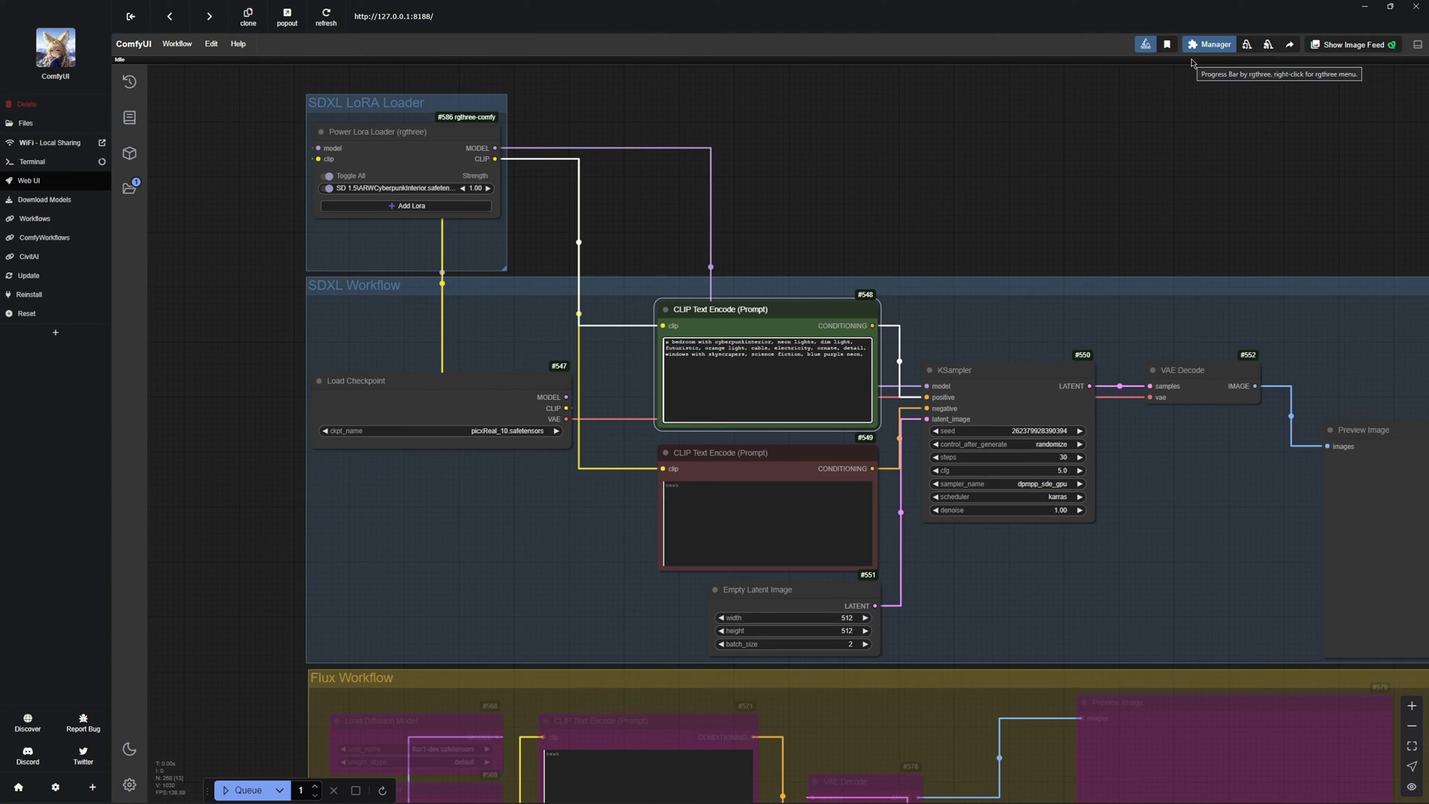
pyautogui.click(245, 790)
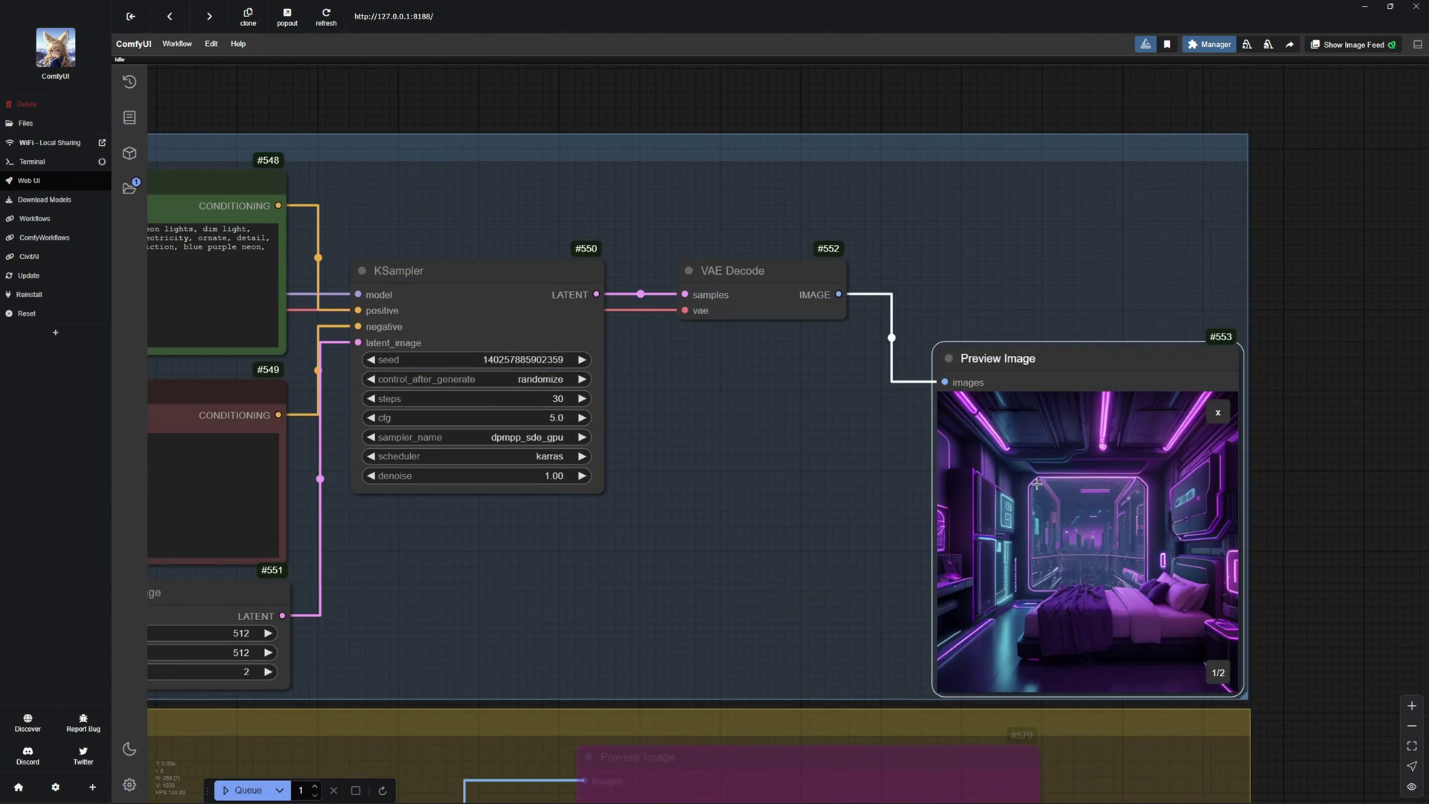
pyautogui.moveTo(865, 529); pyautogui.dragTo(706, 495)
pyautogui.scroll(2, 688, 498)
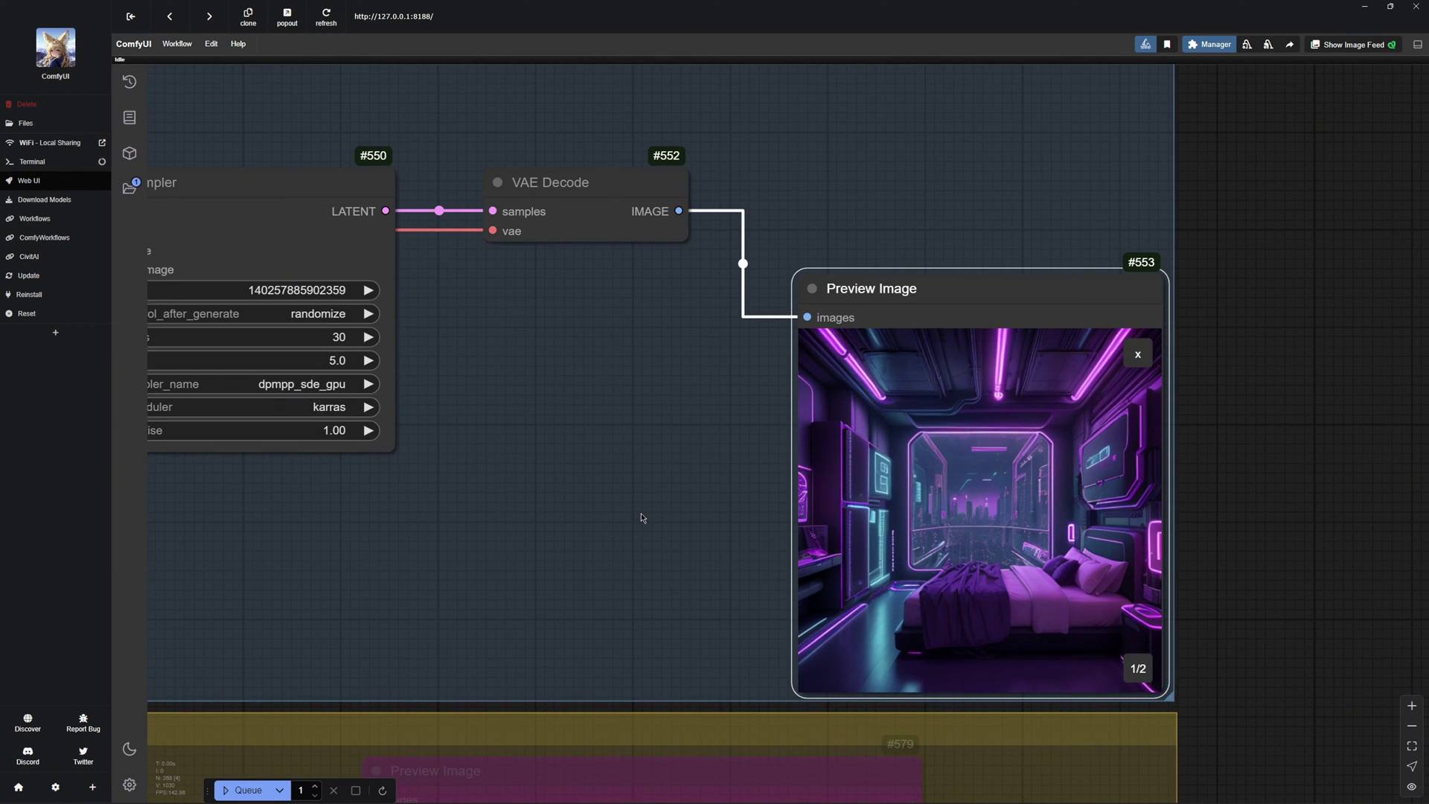
pyautogui.moveTo(502, 501); pyautogui.dragTo(601, 507)
pyautogui.scroll(-1, 601, 507)
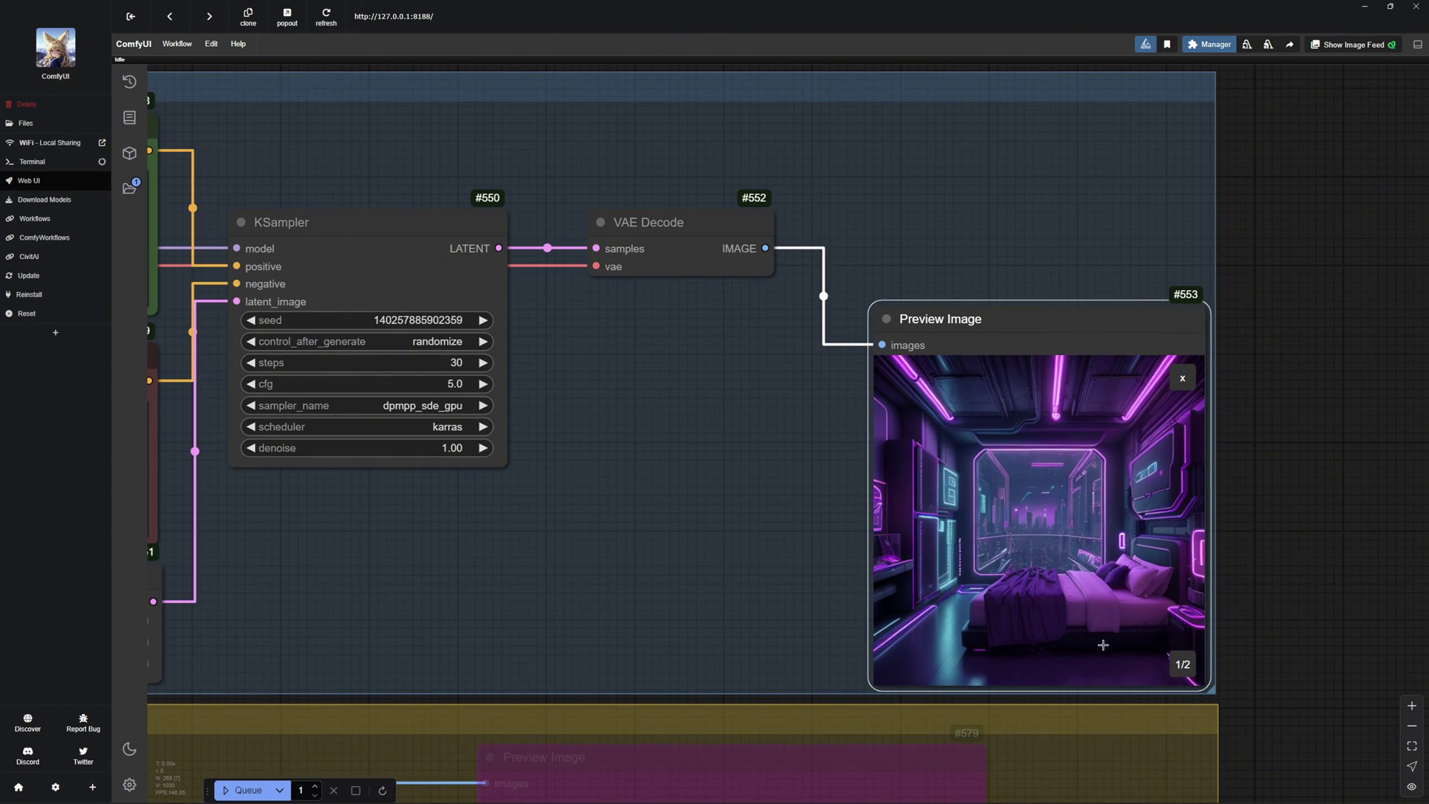
pyautogui.click(1182, 663)
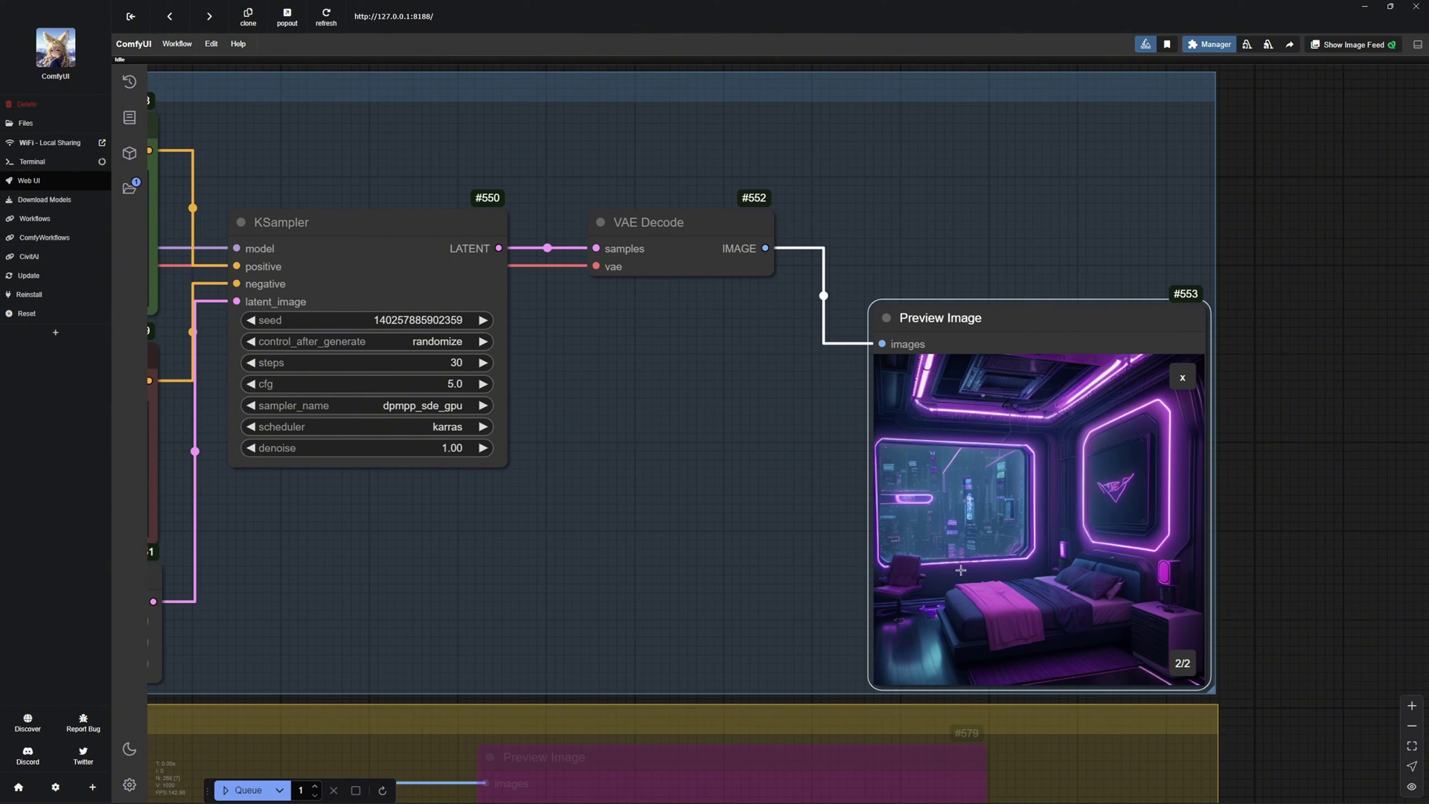
pyautogui.click(622, 543)
# Bypass all nodes in the SDXL Workflow and SDXL LoRA Loader groups.
pyautogui.moveTo(594, 543); pyautogui.dragTo(647, 547)
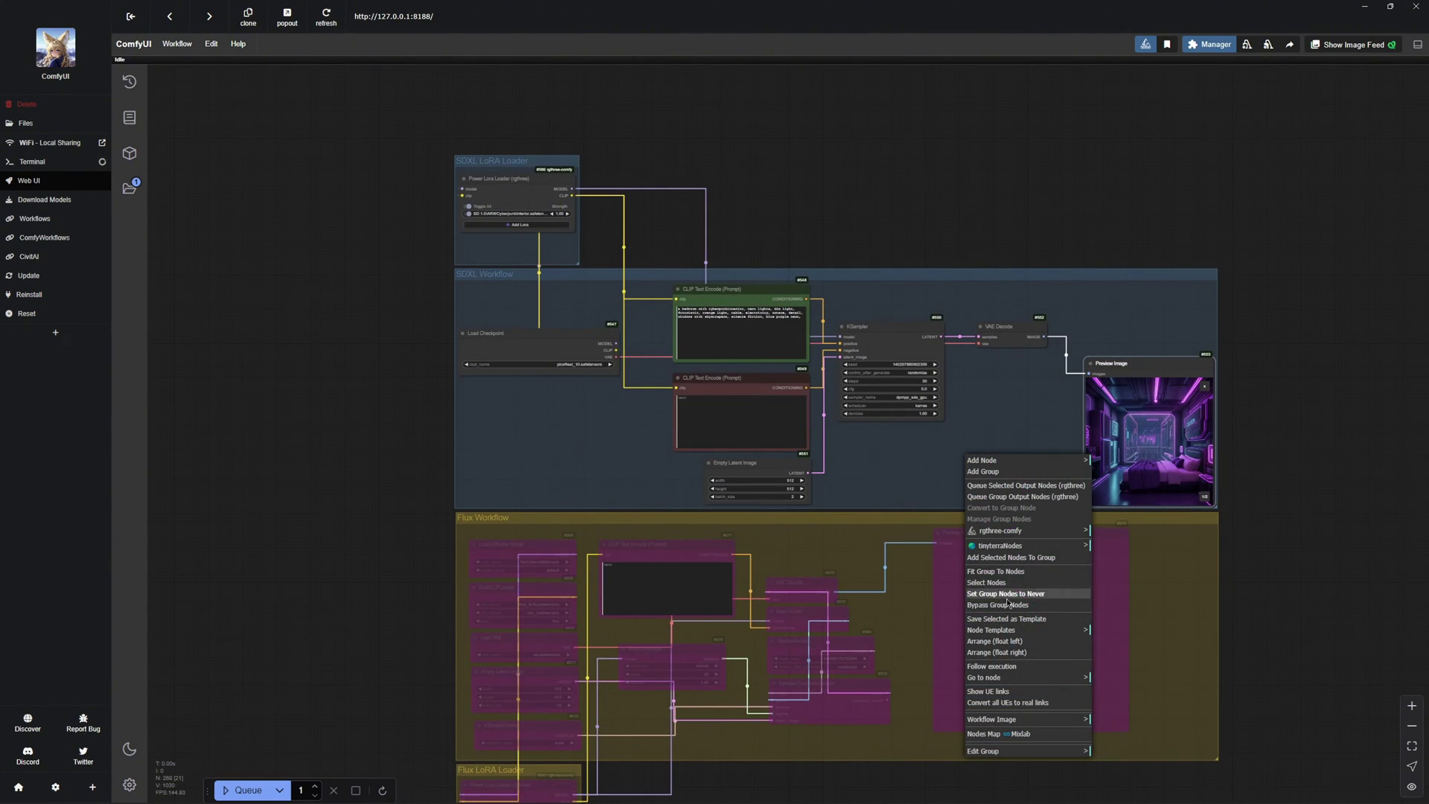
pyautogui.click(1007, 606)
pyautogui.moveTo(914, 521); pyautogui.dragTo(856, 340)
pyautogui.rightClick(495, 129)
pyautogui.click(531, 271)
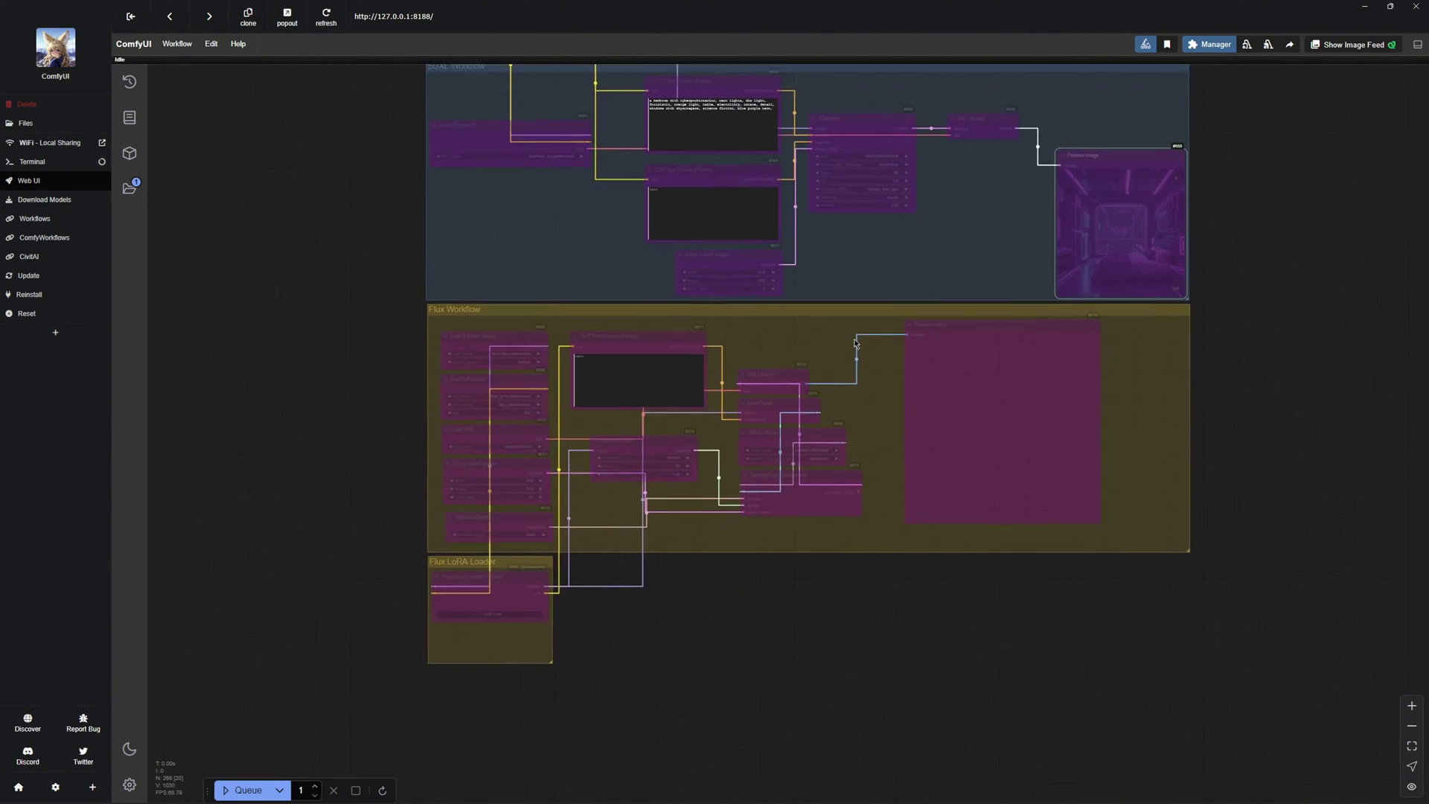
# Set the nodes of the Flux Workflow and Flux LoRA Loader groups to Always.
pyautogui.scroll(1, 872, 350)
pyautogui.rightClick(882, 406)
pyautogui.click(930, 539)
pyautogui.rightClick(484, 665)
pyautogui.click(540, 635)
# Add the bmw_m340i.safetensors LoRA from the Flux. 1 D folder to the Flux Power Lora Loader.
pyautogui.scroll(5, 543, 633)
pyautogui.moveTo(544, 633); pyautogui.dragTo(669, 635)
pyautogui.click(508, 647)
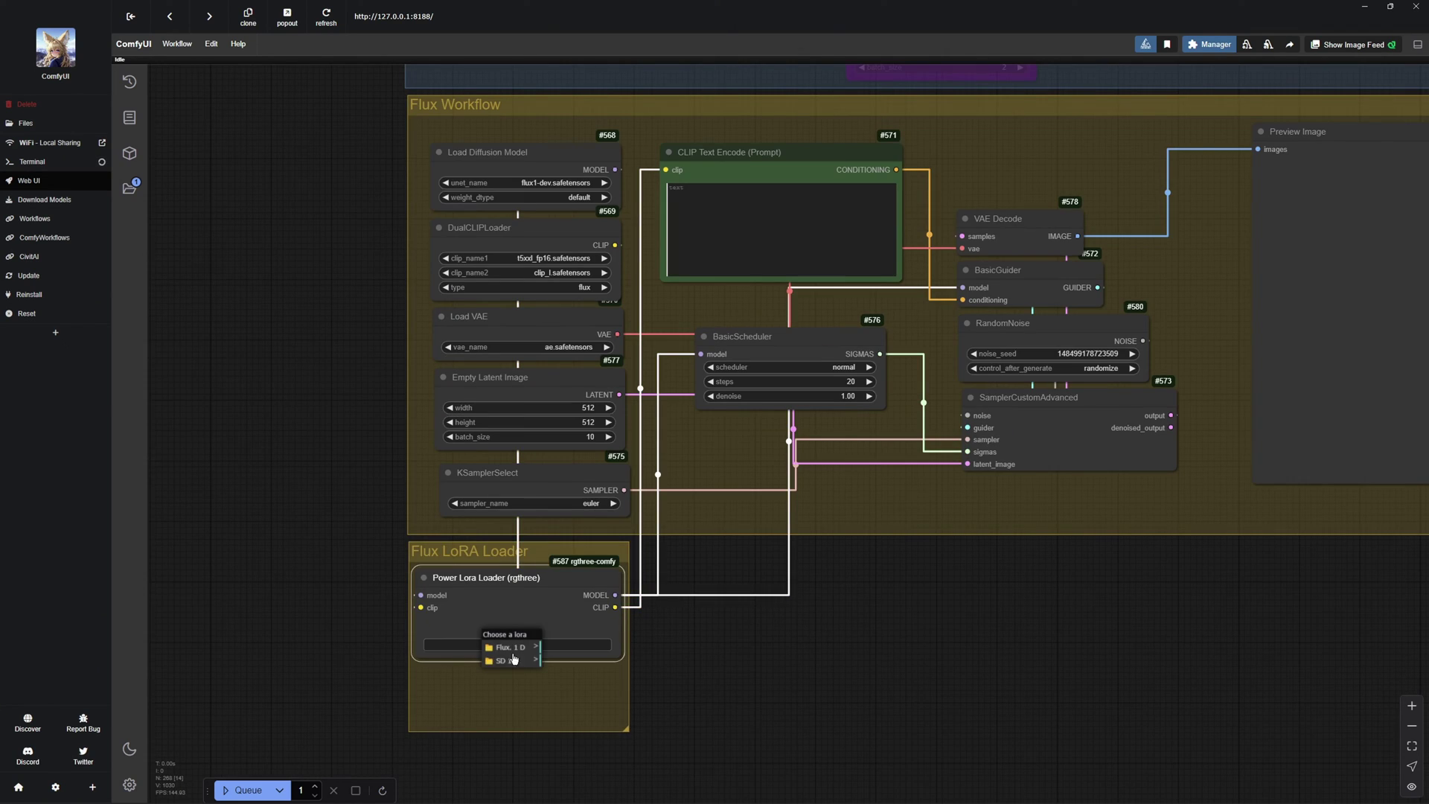
pyautogui.click(523, 648)
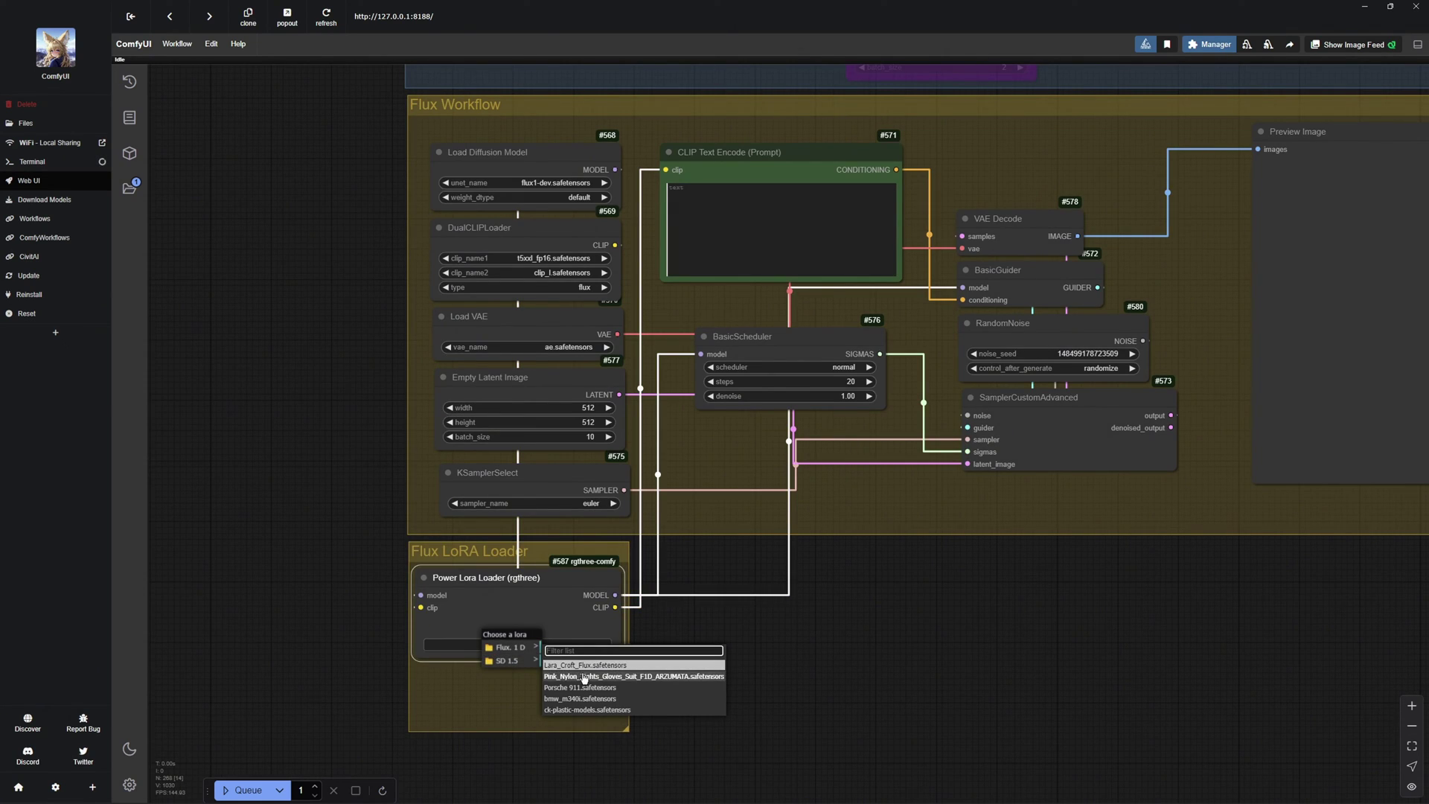
pyautogui.click(588, 698)
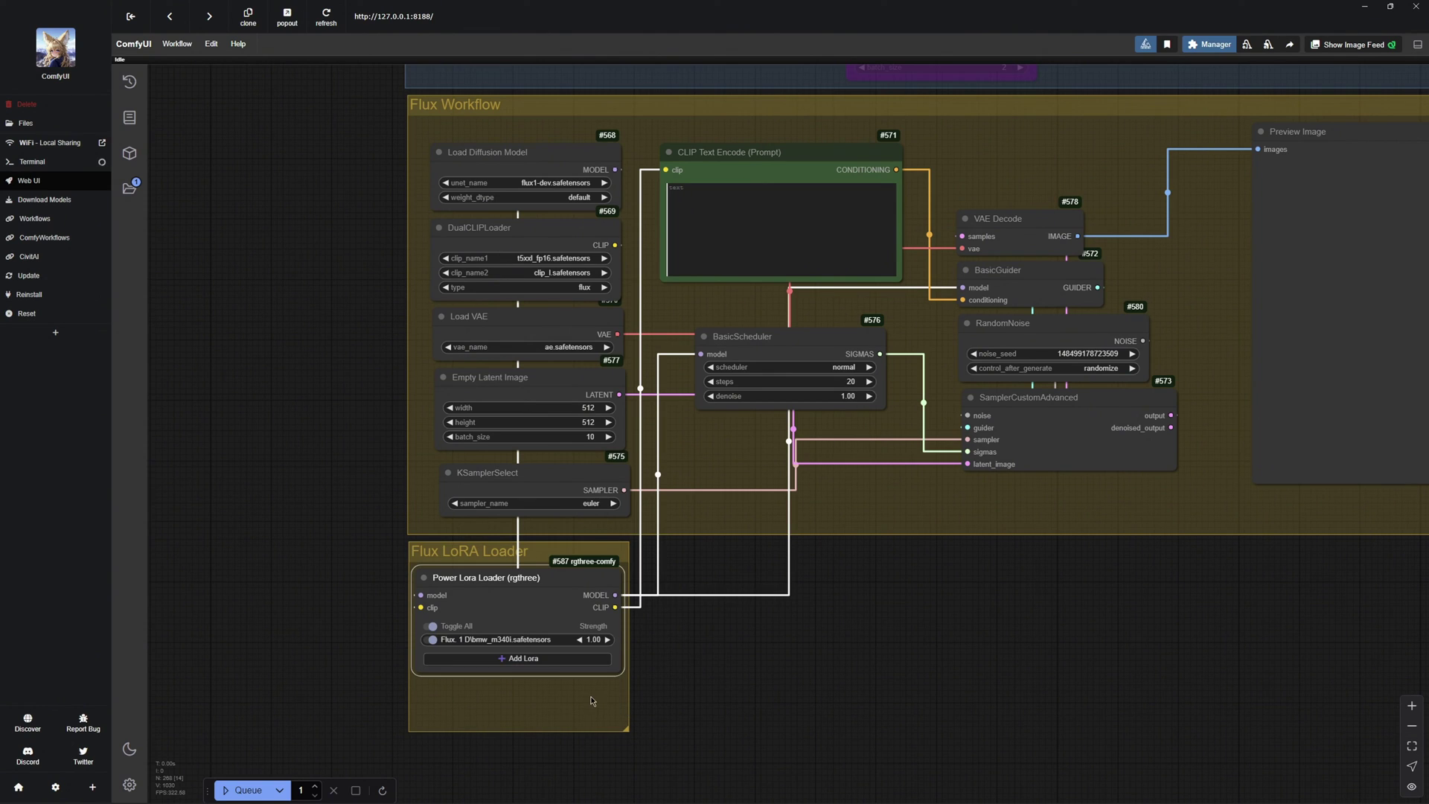
# Copy the trained word "bmw m340i" from the BMW LoRA's info and close the info window.
pyautogui.rightClick(495, 639)
pyautogui.click(521, 632)
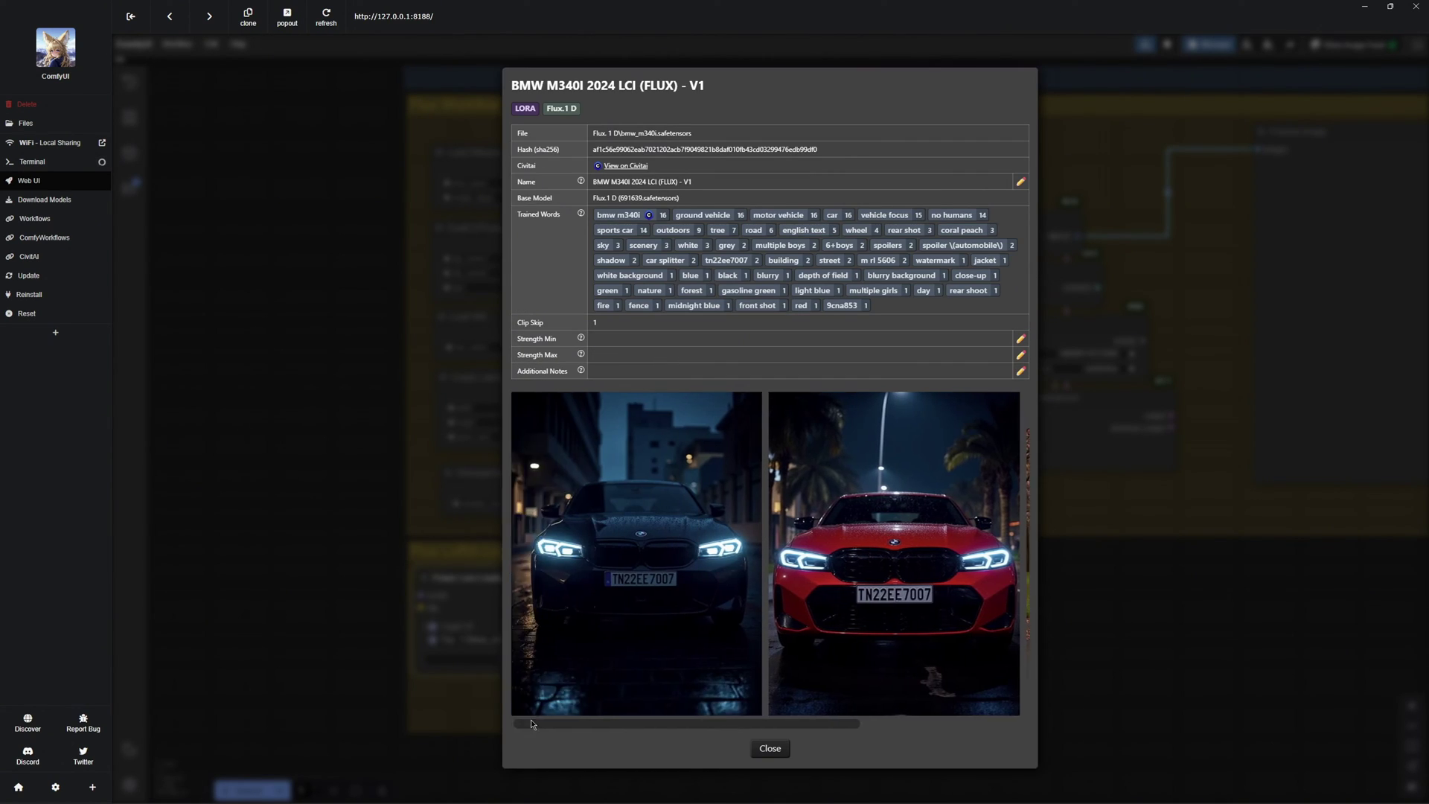
pyautogui.click(630, 218)
pyautogui.click(552, 225)
pyautogui.click(1069, 441)
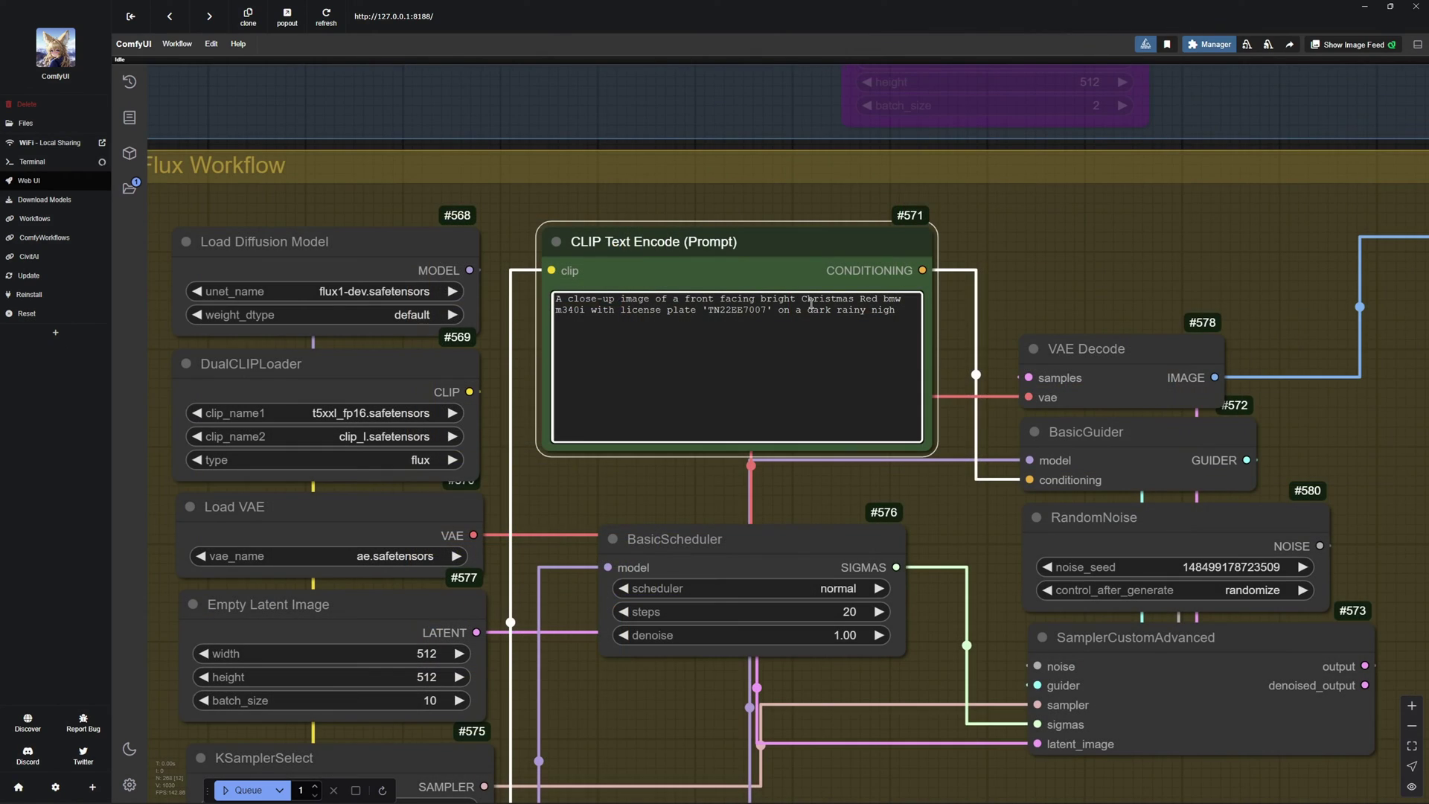
# Edit the Flux prompt to a close-up of a front facing bright Christmas Red bmw m340i with a name as license plate, removing the night setting.
pyautogui.press('Delete')
pyautogui.press('Delete')
pyautogui.press('Delete')
pyautogui.press('Delete')
pyautogui.press('Delete')
pyautogui.press('Delete')
pyautogui.press('Delete')
pyautogui.press('Delete')
pyautogui.press('Delete')
pyautogui.press('Delete')
pyautogui.press('Delete')
pyautogui.press('Delete')
pyautogui.press('Delete')
pyautogui.press('Delete')
pyautogui.press('Delete')
pyautogui.press('Delete')
pyautogui.press('BackSpace')
pyautogui.write('Aris')
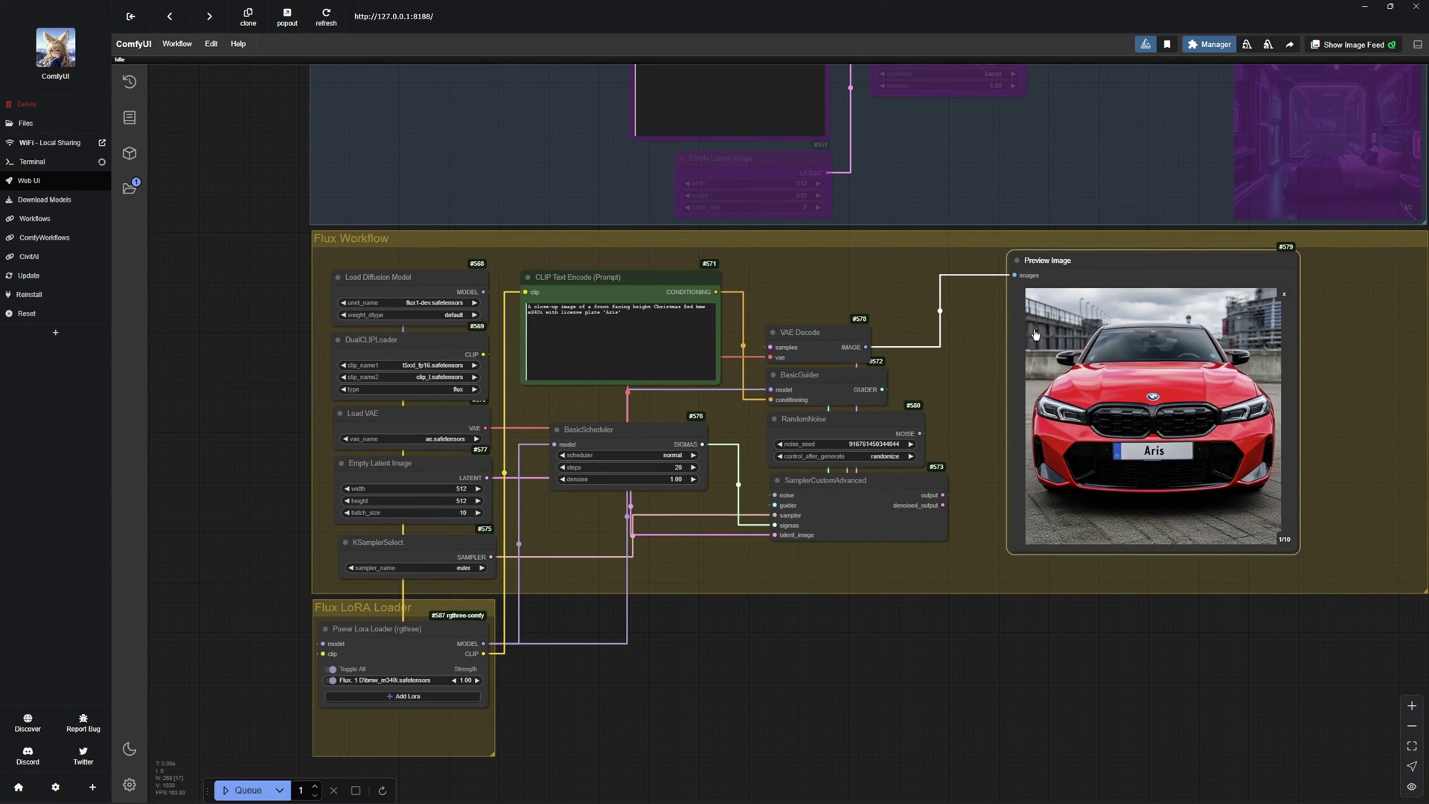
# Browse through the generated images of the red BMW in the Flux Preview Image node.
pyautogui.click(1284, 539)
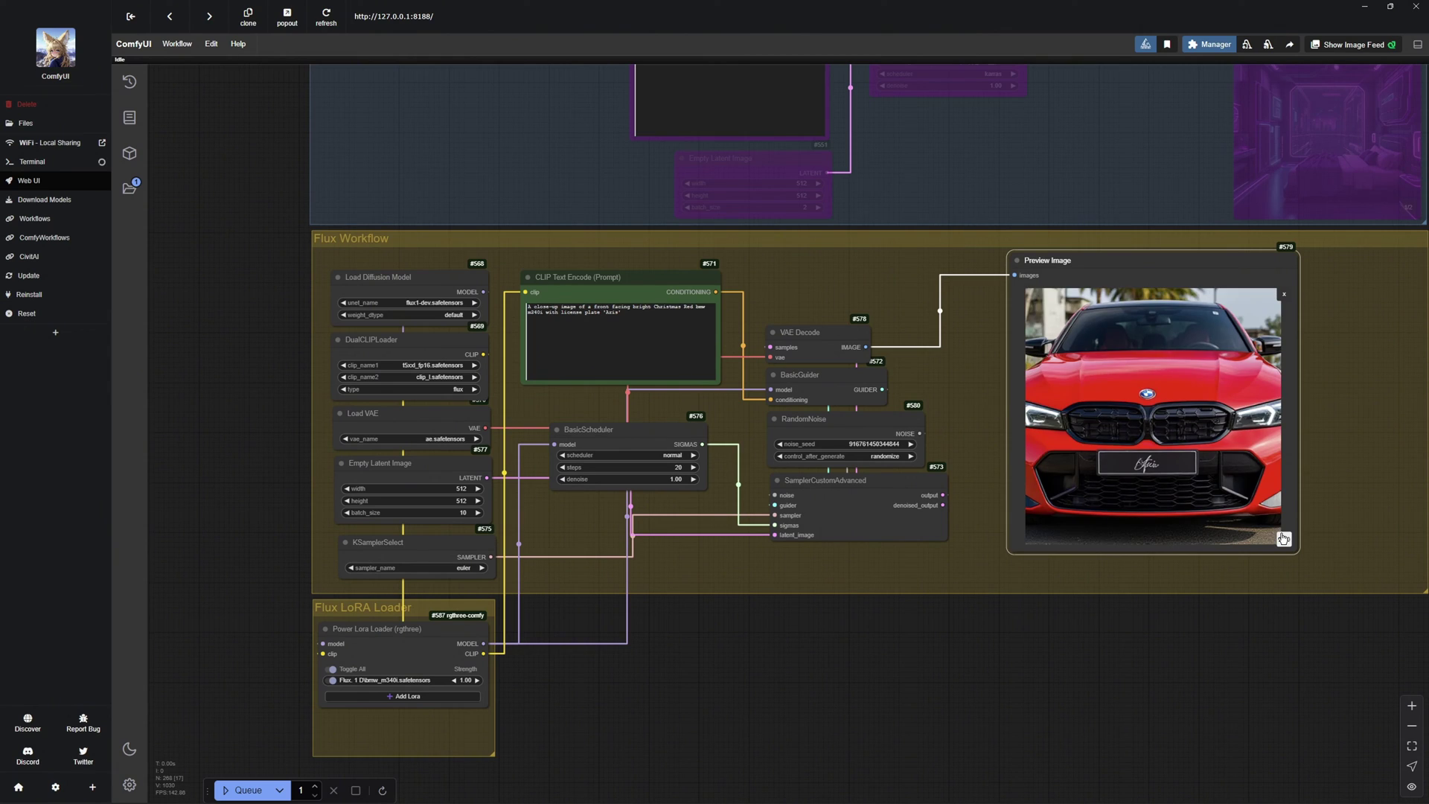
pyautogui.click(1284, 538)
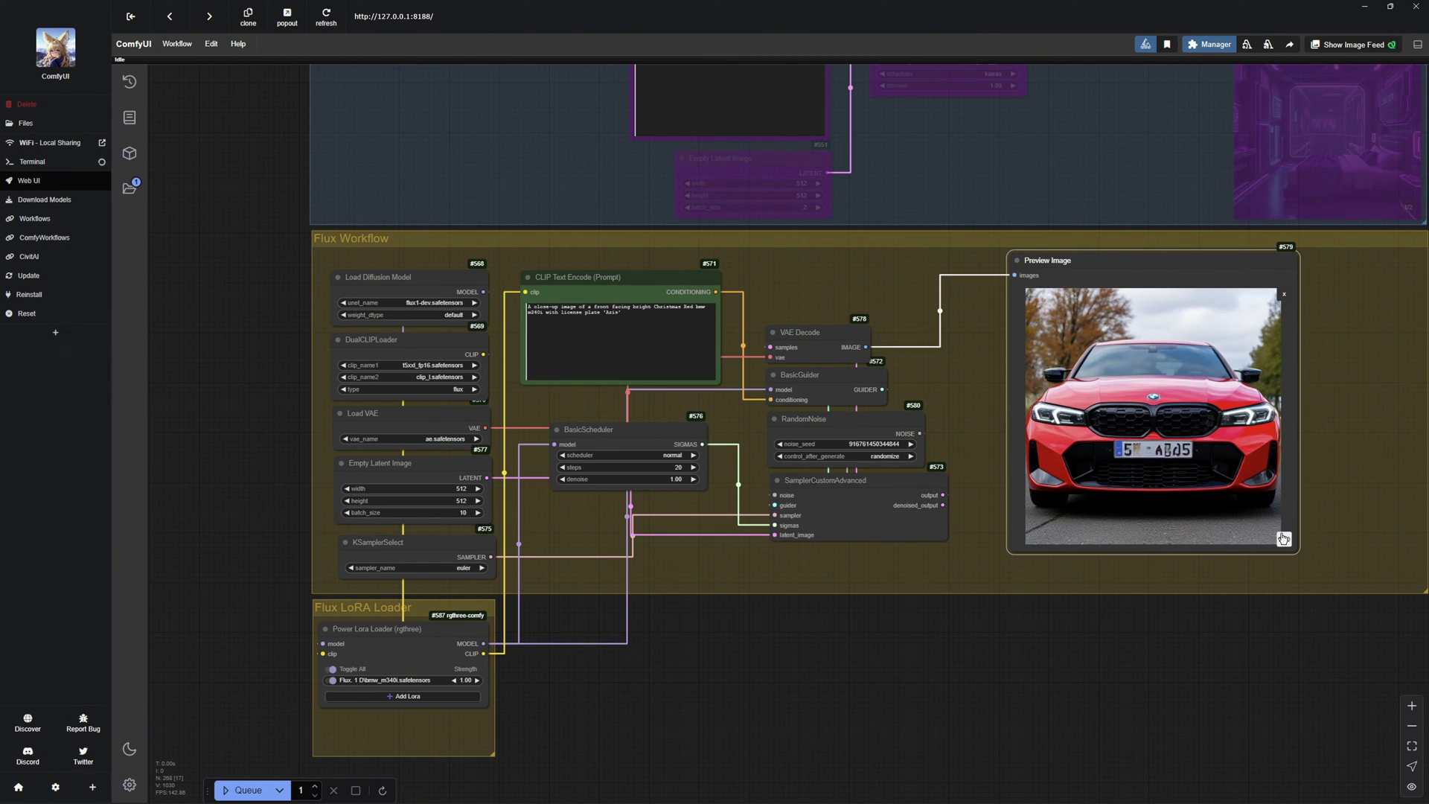
pyautogui.click(1284, 538)
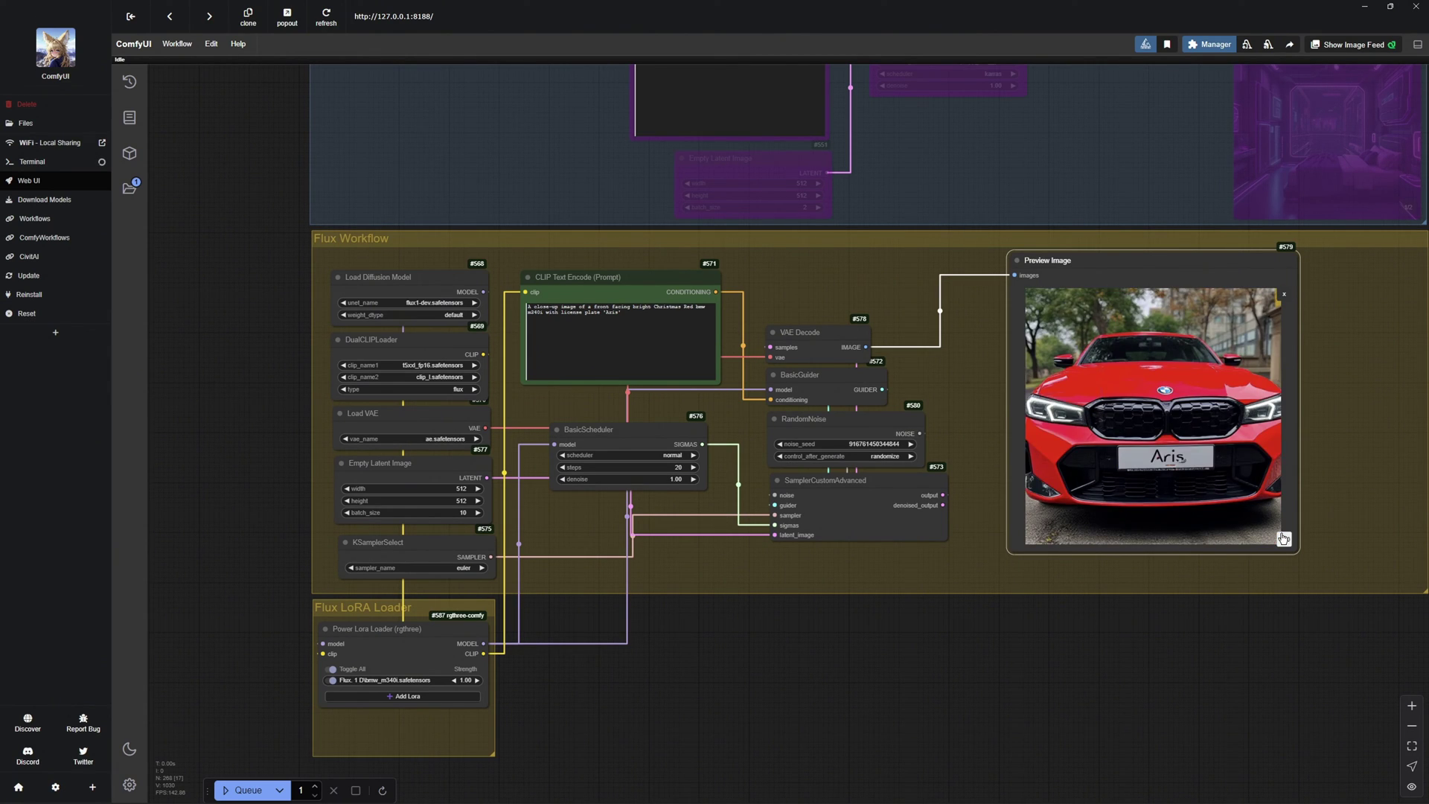
pyautogui.click(1284, 538)
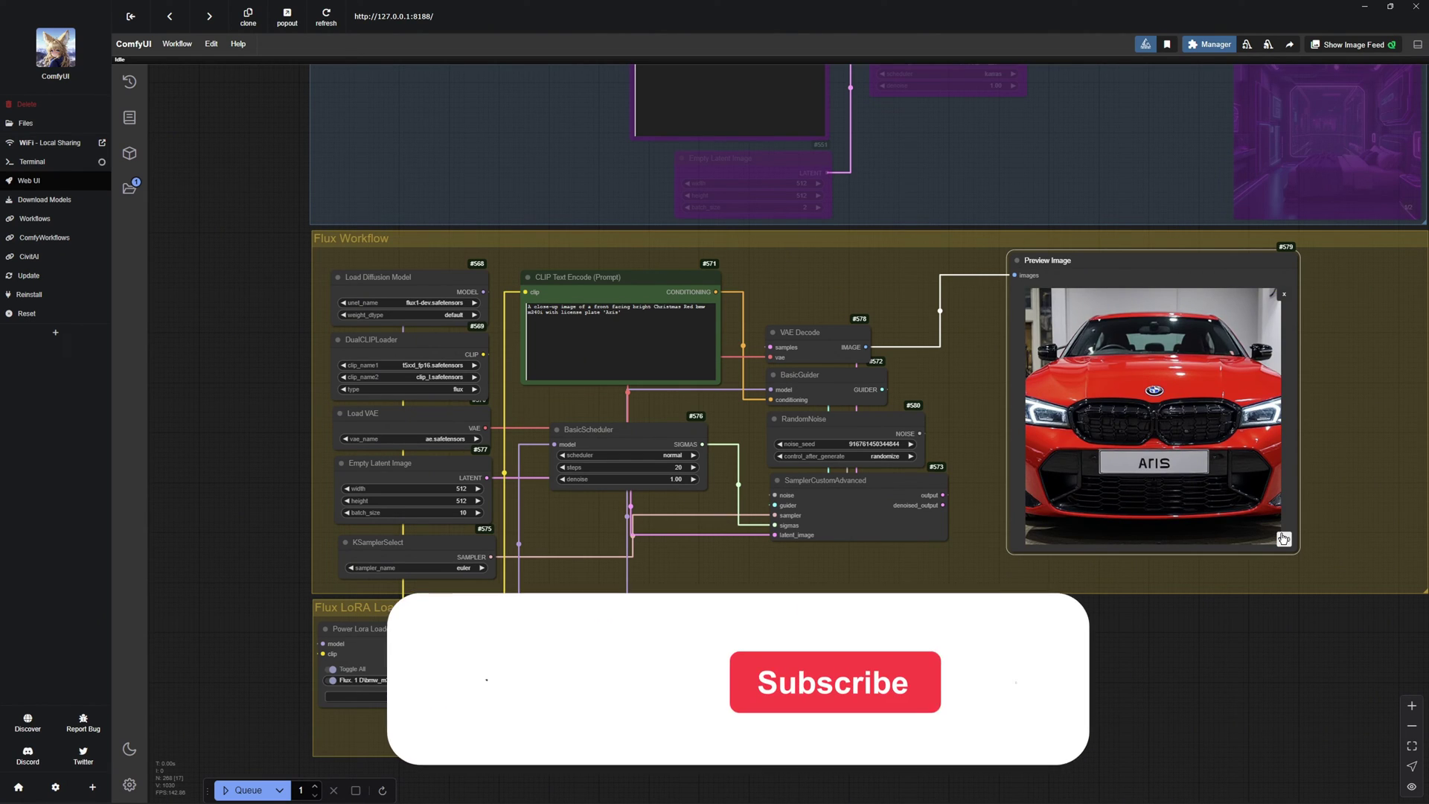
pyautogui.click(1284, 538)
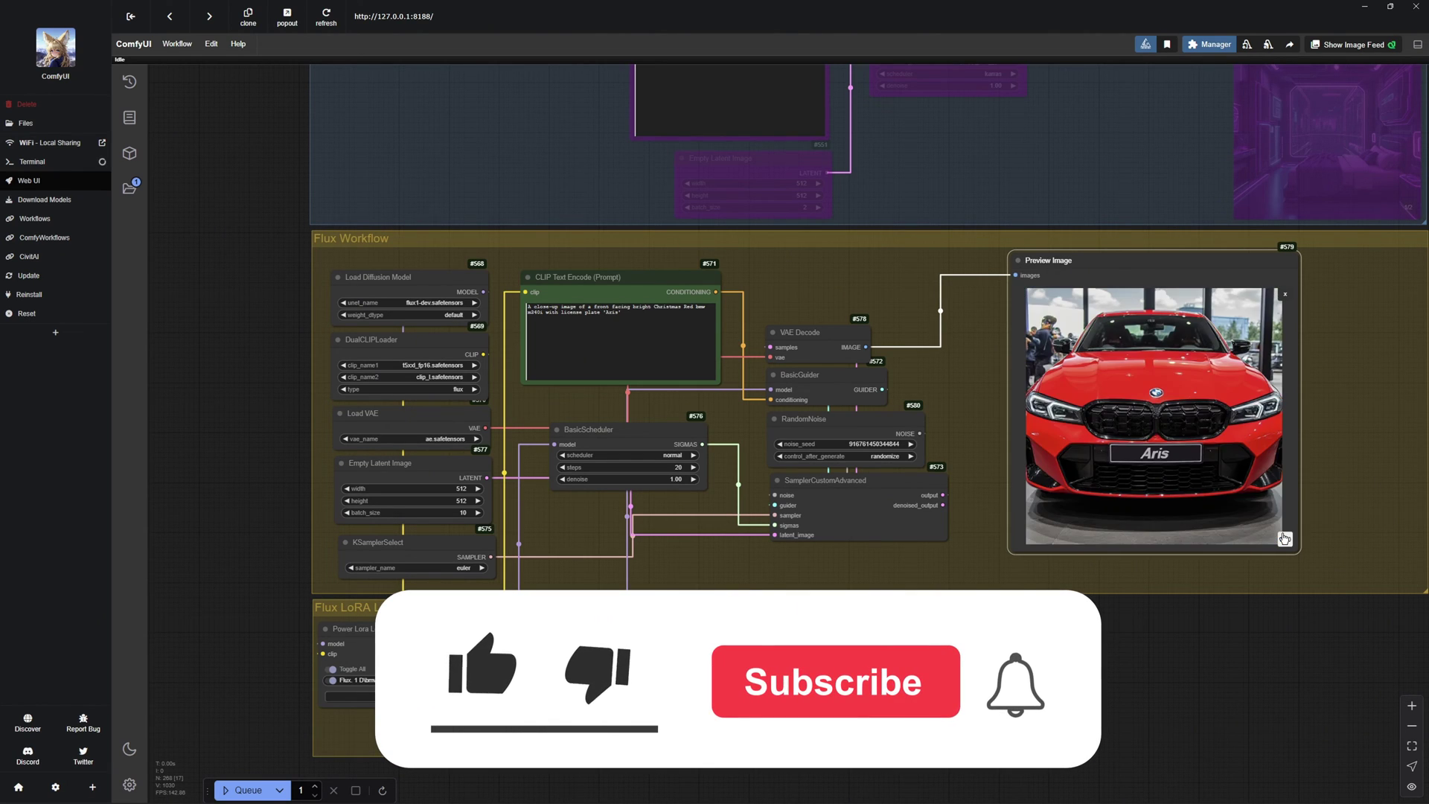
pyautogui.click(1283, 538)
pyautogui.click(1283, 538)
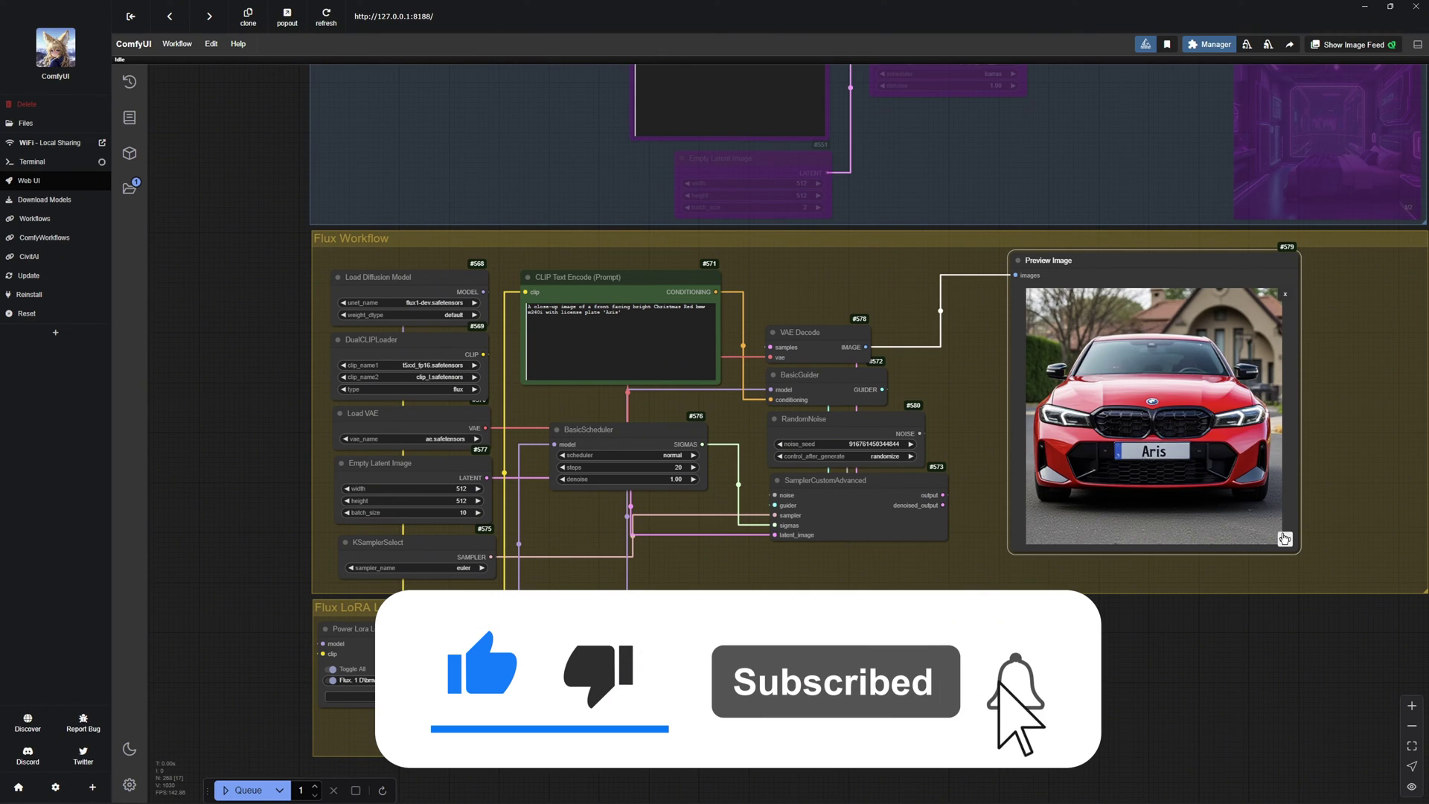
pyautogui.click(1283, 538)
pyautogui.click(1283, 538)
# Examine the combined workflow's SDXL, ControlNet and Flux sections, including the SDXL LoRA Loader group beside the SDXL Image Generation group.
pyautogui.scroll(-15, 476, 573)
pyautogui.scroll(3, 543, 607)
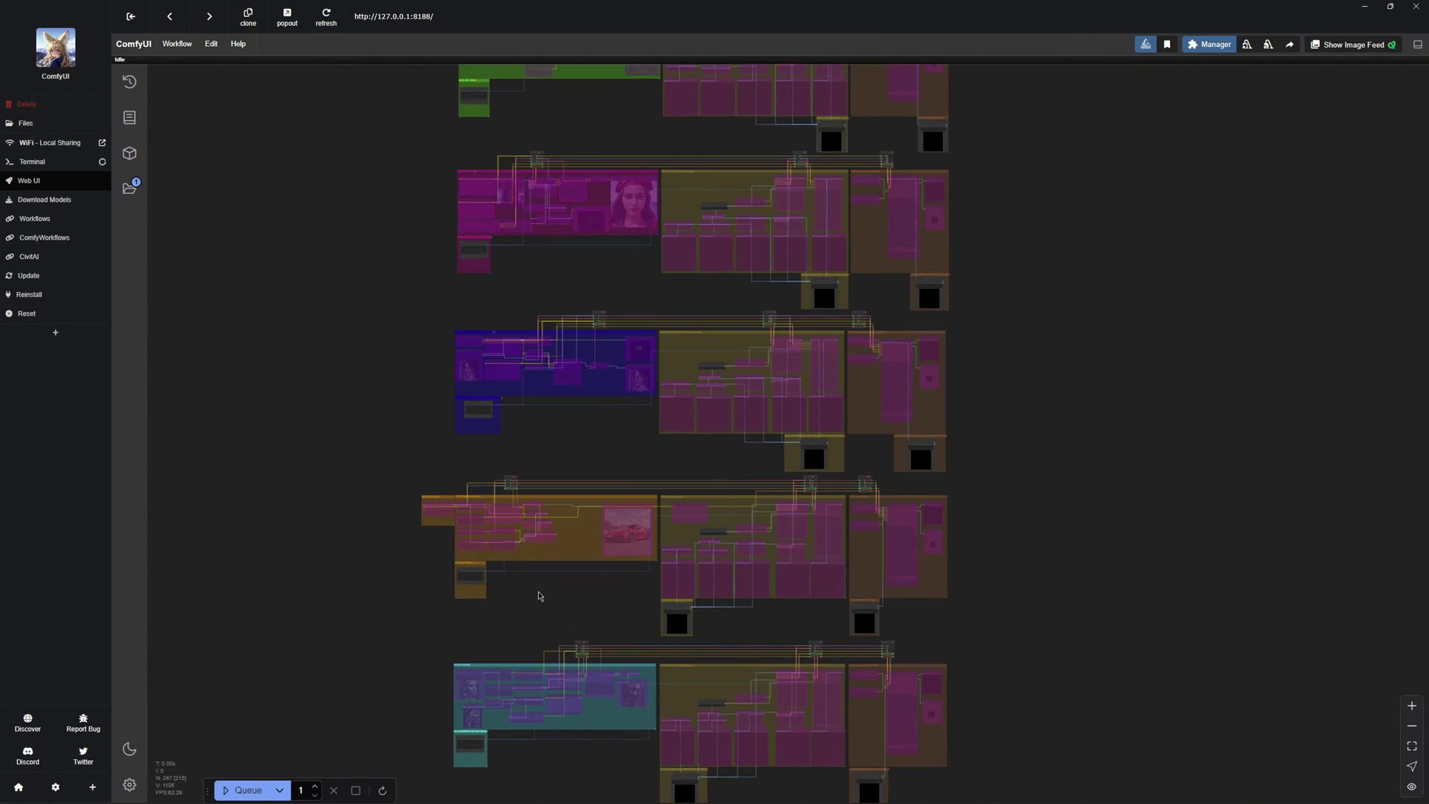
pyautogui.moveTo(543, 606); pyautogui.dragTo(683, 737)
pyautogui.moveTo(656, 429); pyautogui.dragTo(646, 795)
pyautogui.scroll(4, 673, 619)
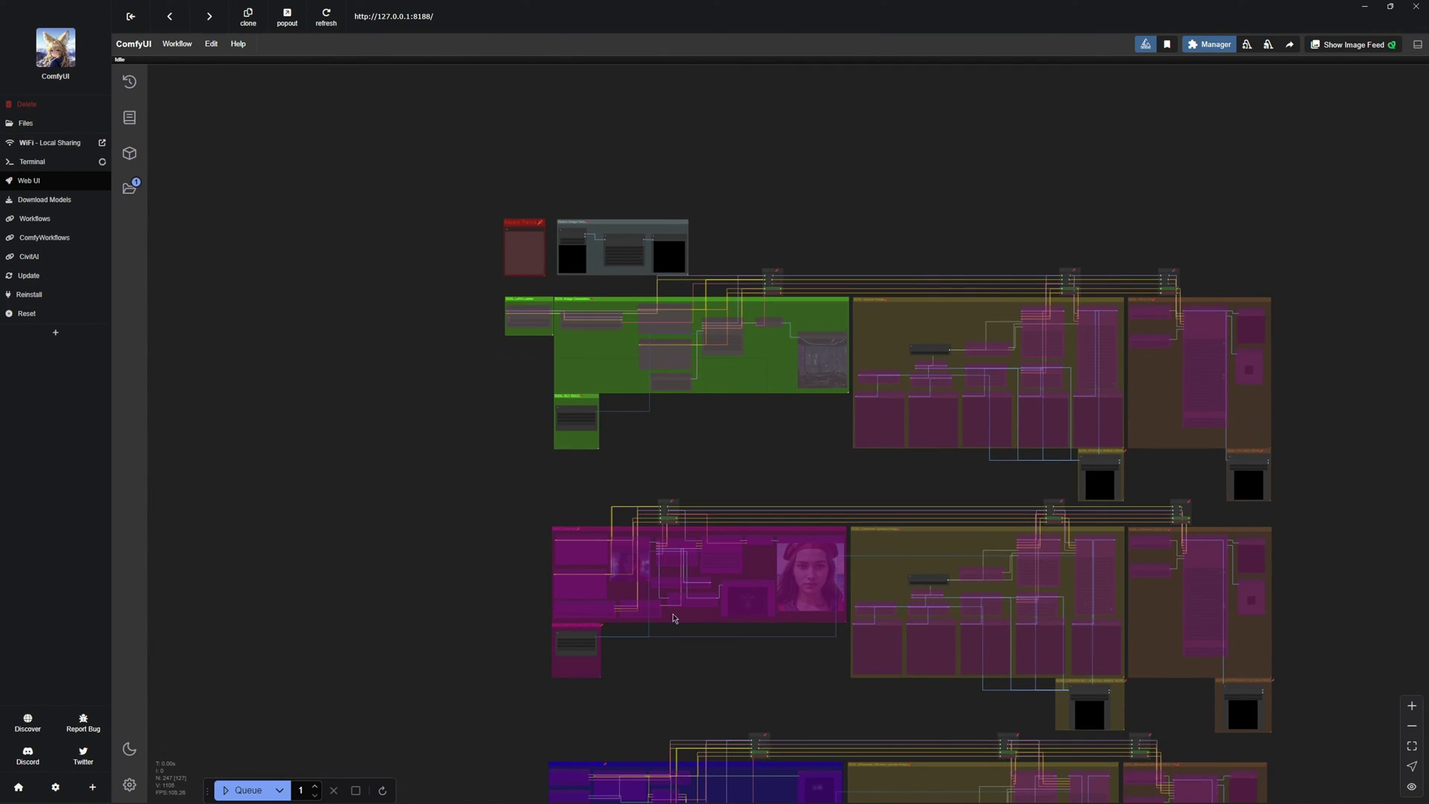
pyautogui.scroll(6, 674, 378)
pyautogui.scroll(-2, 654, 456)
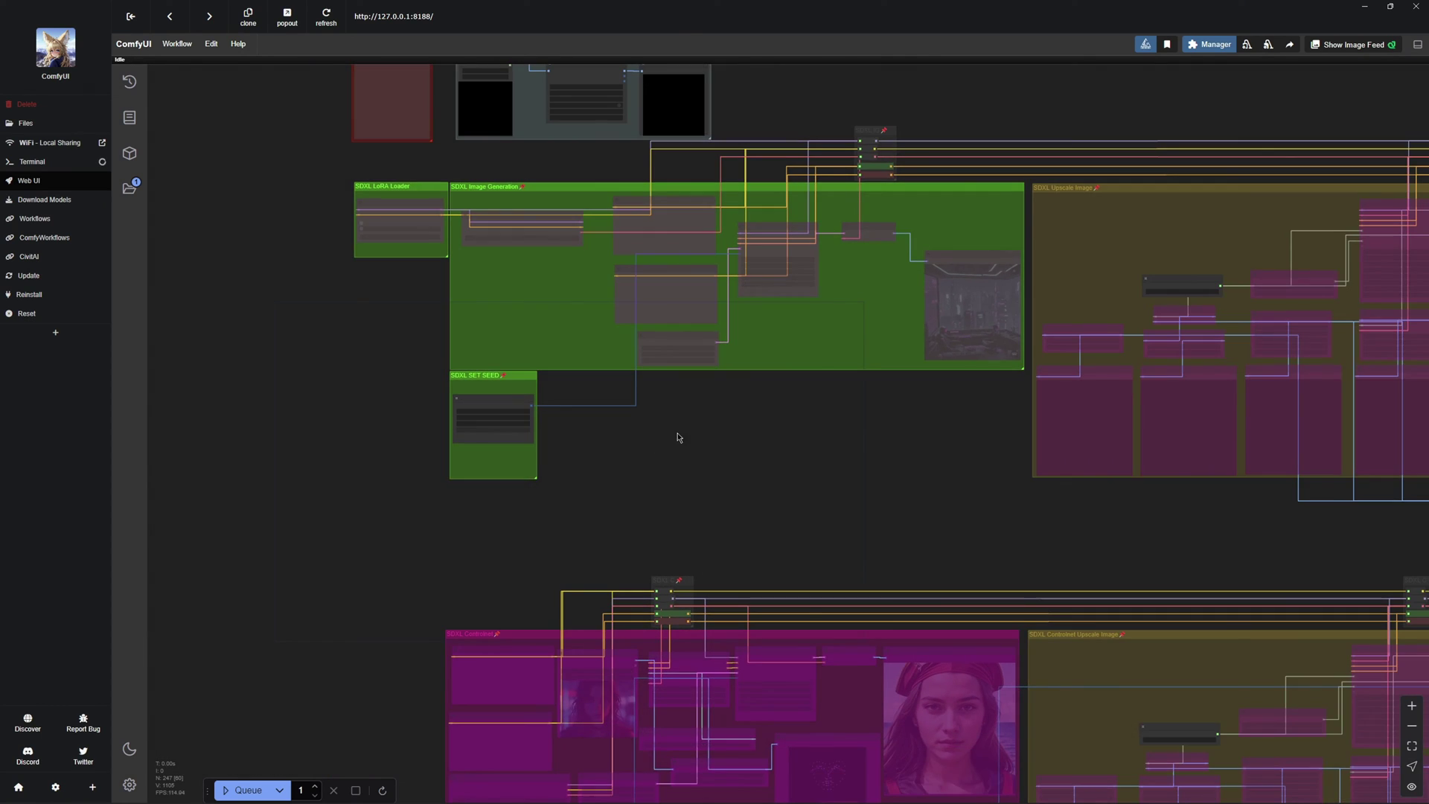
pyautogui.scroll(2, 676, 437)
pyautogui.scroll(2, 658, 412)
pyautogui.moveTo(658, 412); pyautogui.dragTo(397, 576)
pyautogui.scroll(-1, 724, 556)
pyautogui.scroll(-5, 397, 576)
pyautogui.scroll(-4, 546, 600)
pyautogui.moveTo(545, 600); pyautogui.dragTo(690, 314)
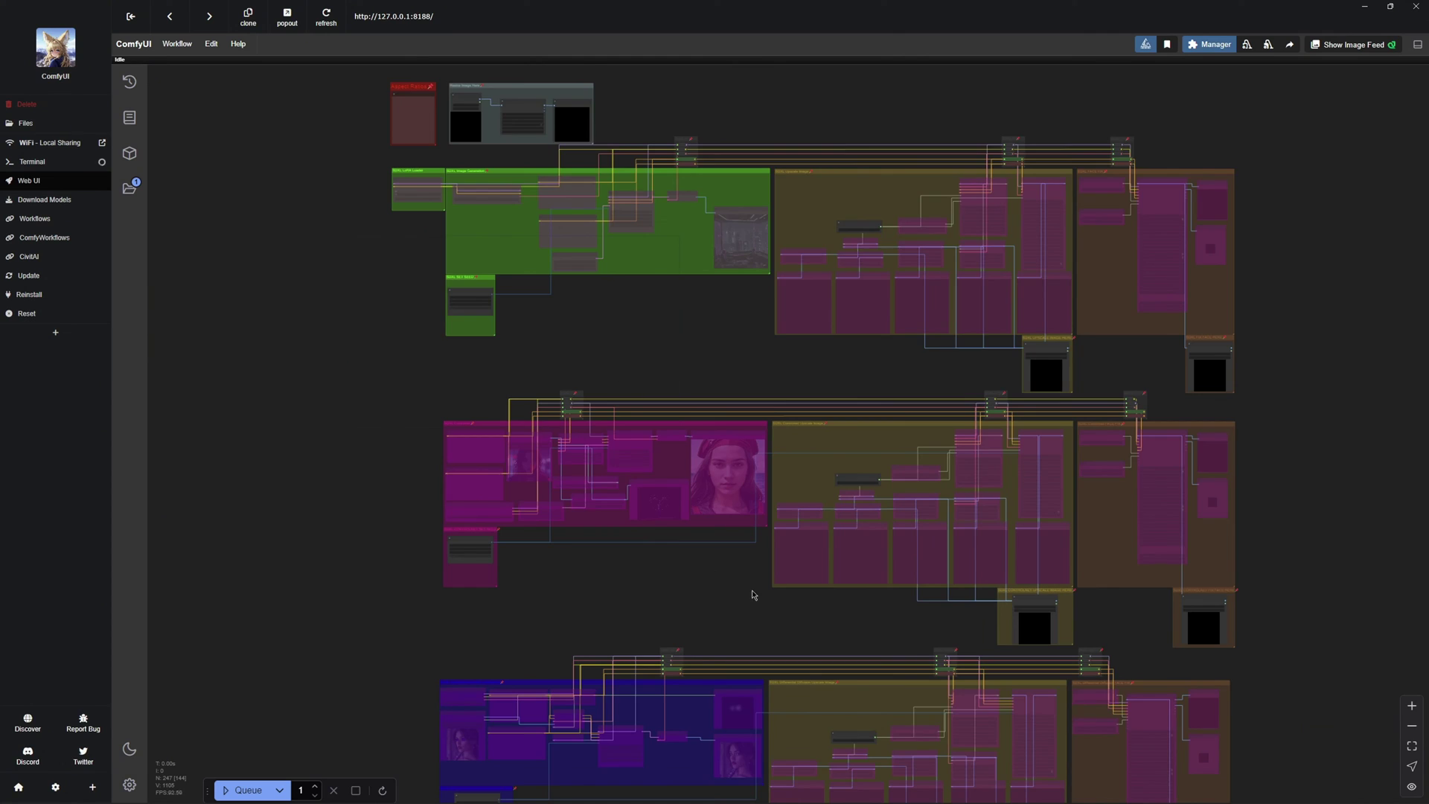
pyautogui.scroll(-2, 752, 593)
pyautogui.moveTo(665, 720); pyautogui.dragTo(635, 167)
# Set the nodes of the Flux LoRA Loader group beside FLUX Image Generation to Always.
pyautogui.scroll(7, 641, 487)
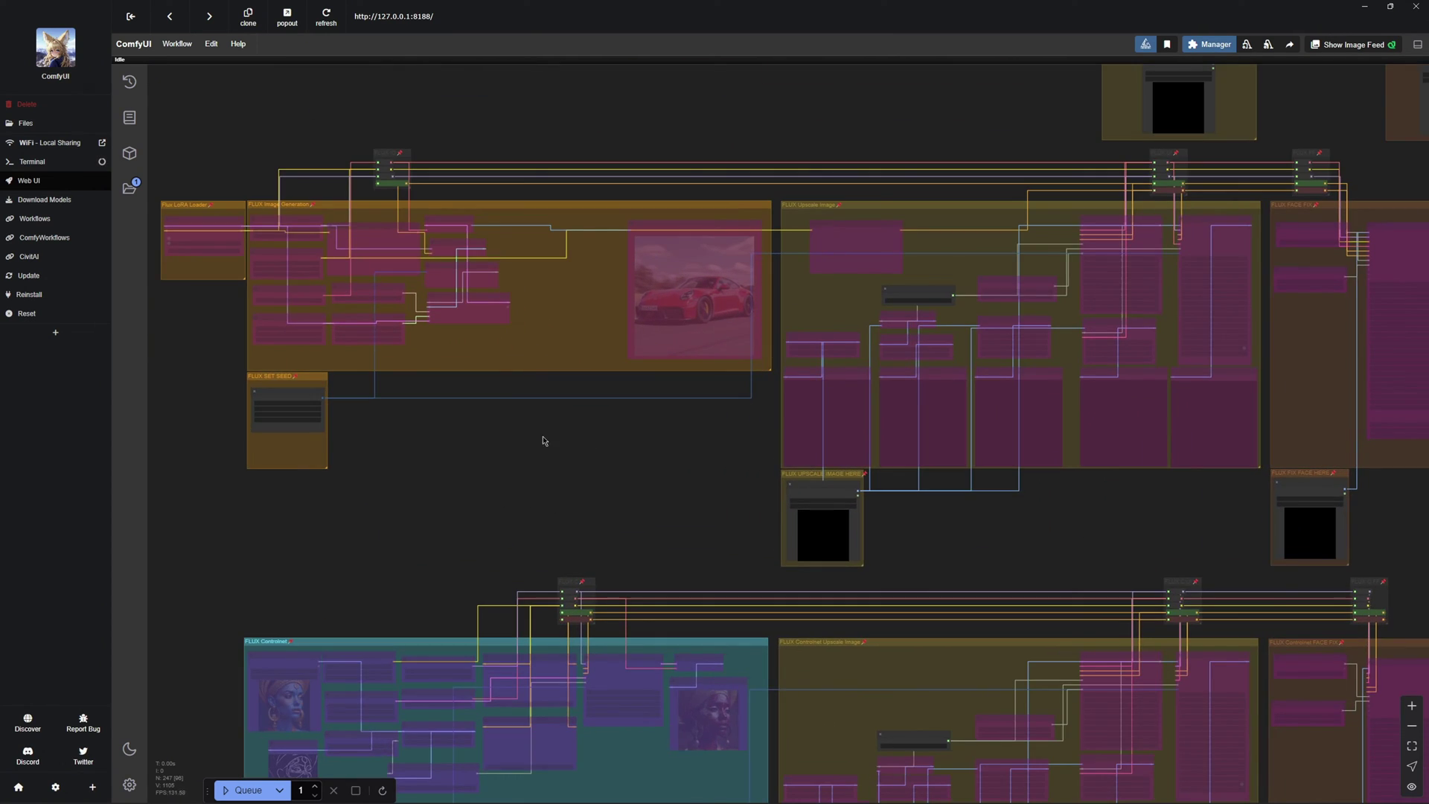
pyautogui.moveTo(516, 450); pyautogui.dragTo(818, 547)
pyautogui.scroll(1, 818, 546)
pyautogui.scroll(1, 737, 529)
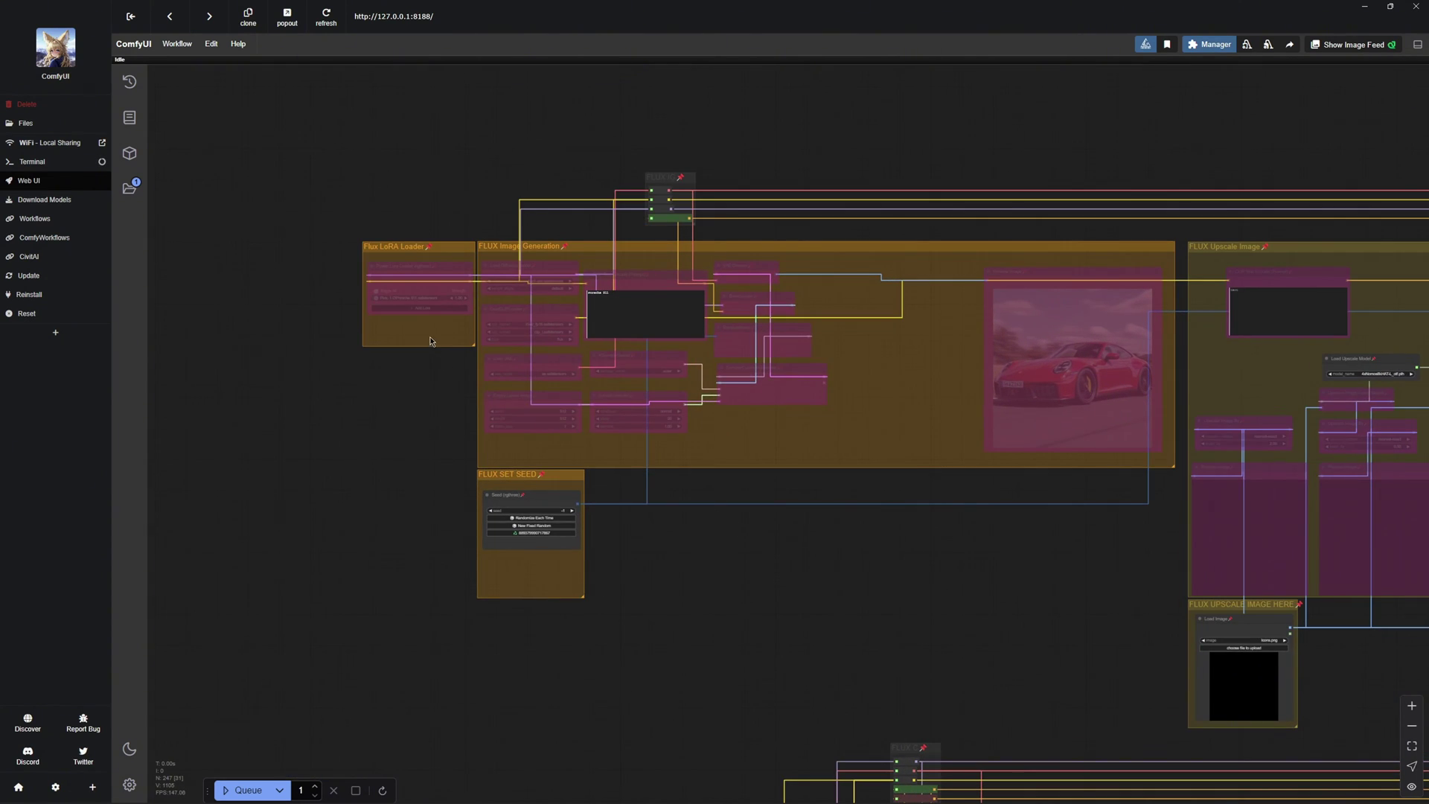
pyautogui.rightClick(423, 334)
pyautogui.click(471, 470)
# Examine the overall workflow layout and the FLUX Image Generation group with its Porsche preview.
pyautogui.scroll(-6, 991, 618)
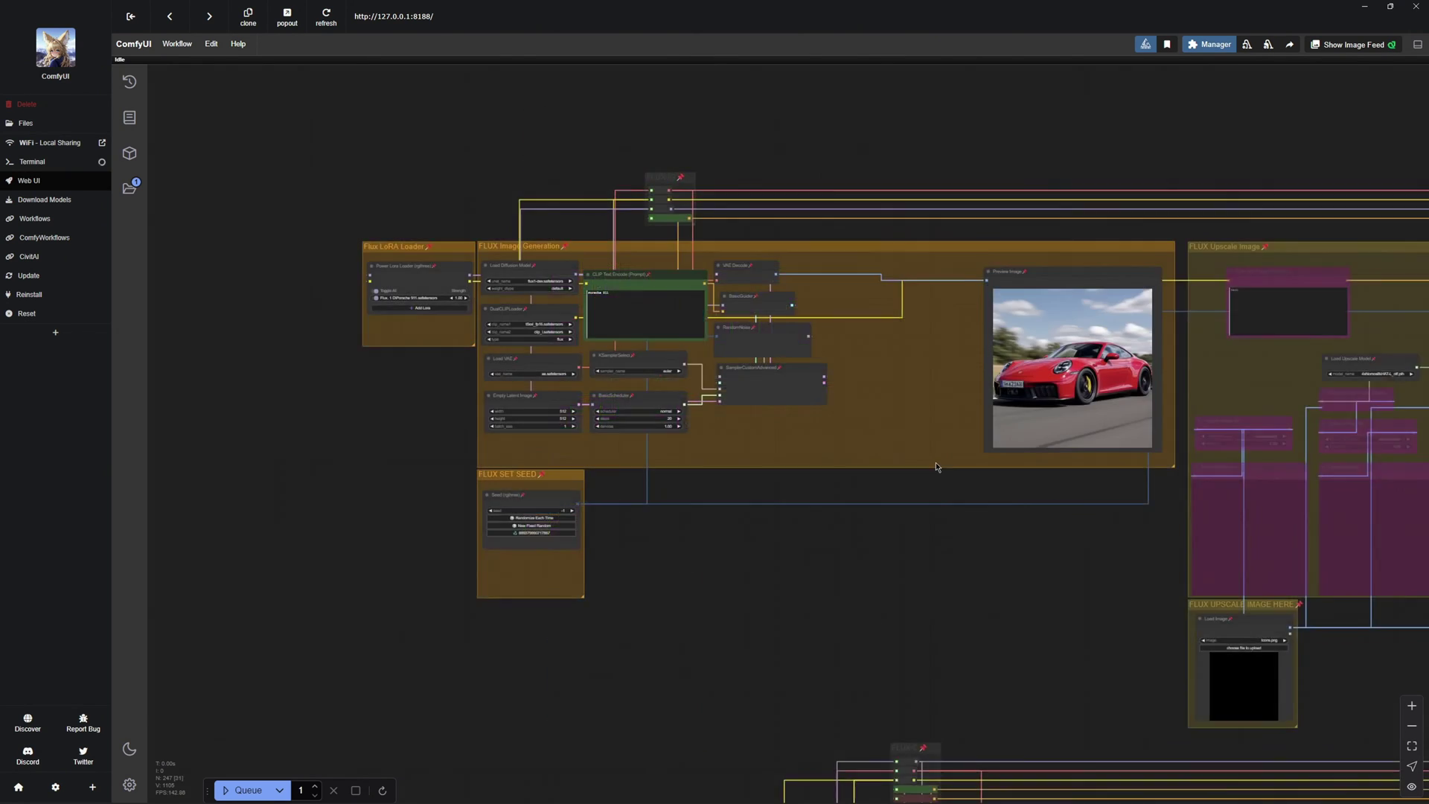
pyautogui.scroll(3, 942, 465)
pyautogui.scroll(-2, 1038, 428)
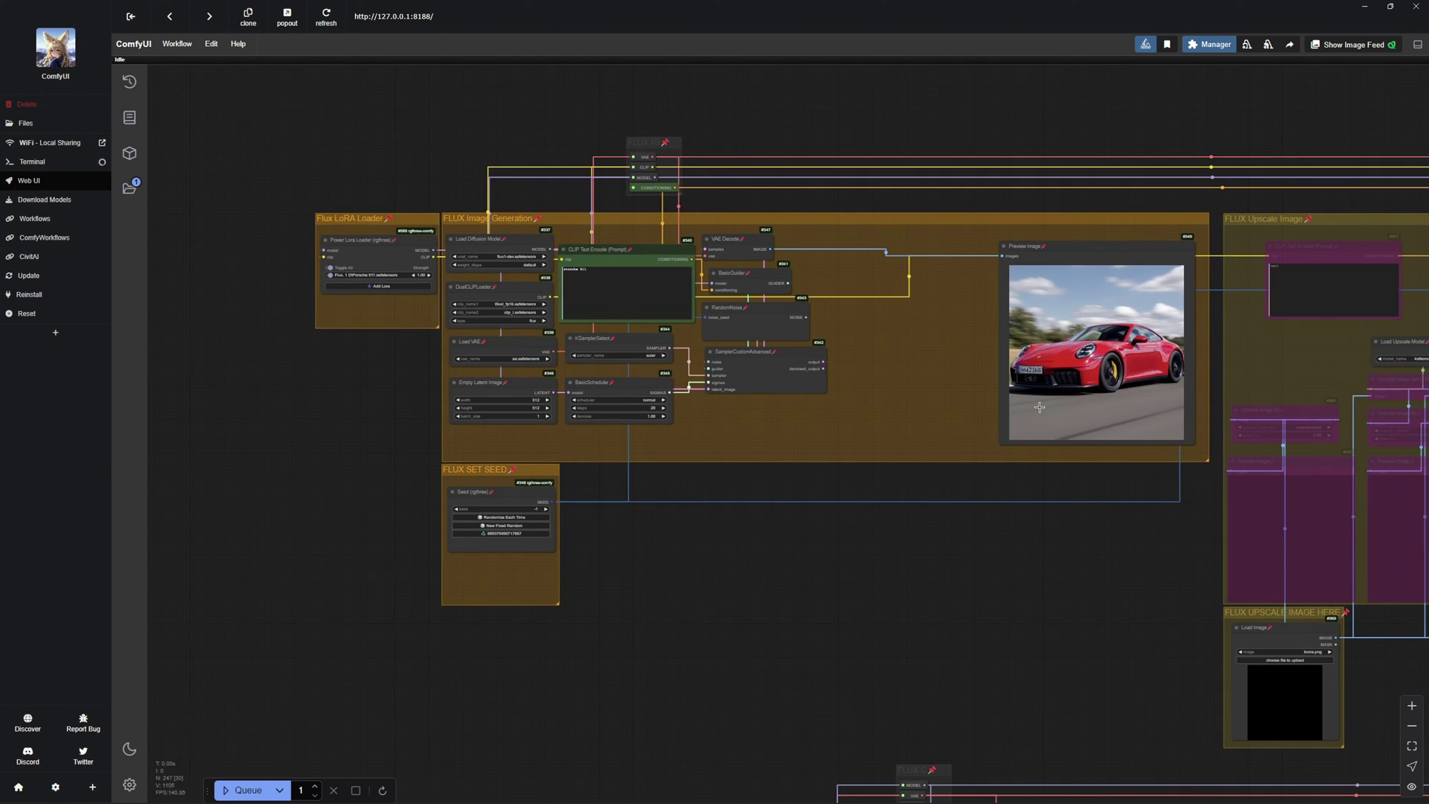
pyautogui.scroll(-5, 1040, 408)
pyautogui.moveTo(914, 470); pyautogui.dragTo(725, 435)
pyautogui.scroll(-2, 737, 461)
pyautogui.scroll(8, 757, 385)
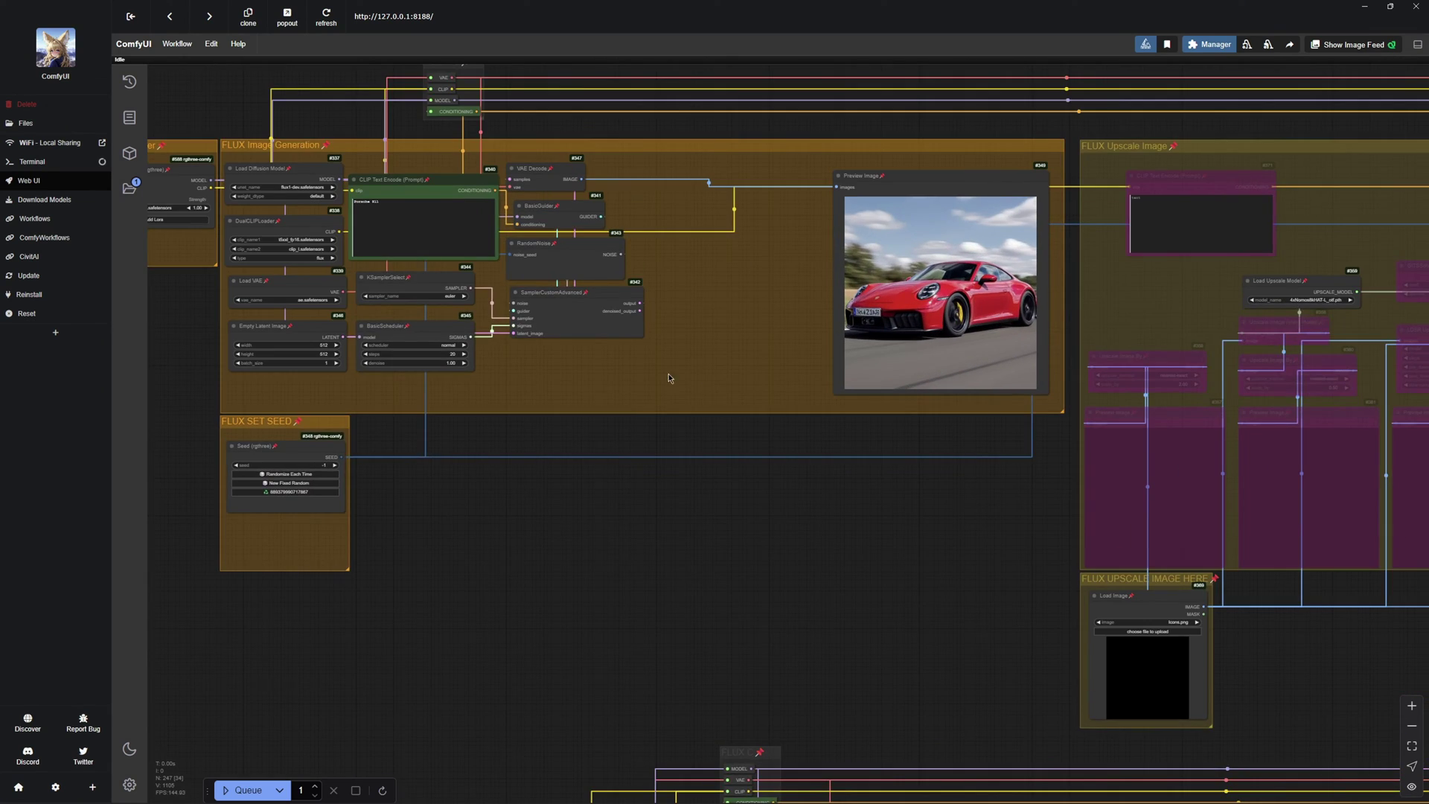
pyautogui.scroll(3, 664, 520)
# Open the info of the Porsche 911.safetensors LoRA in the Flux Power Lora Loader and browse its example images.
pyautogui.moveTo(510, 401); pyautogui.dragTo(877, 573)
pyautogui.scroll(2, 665, 519)
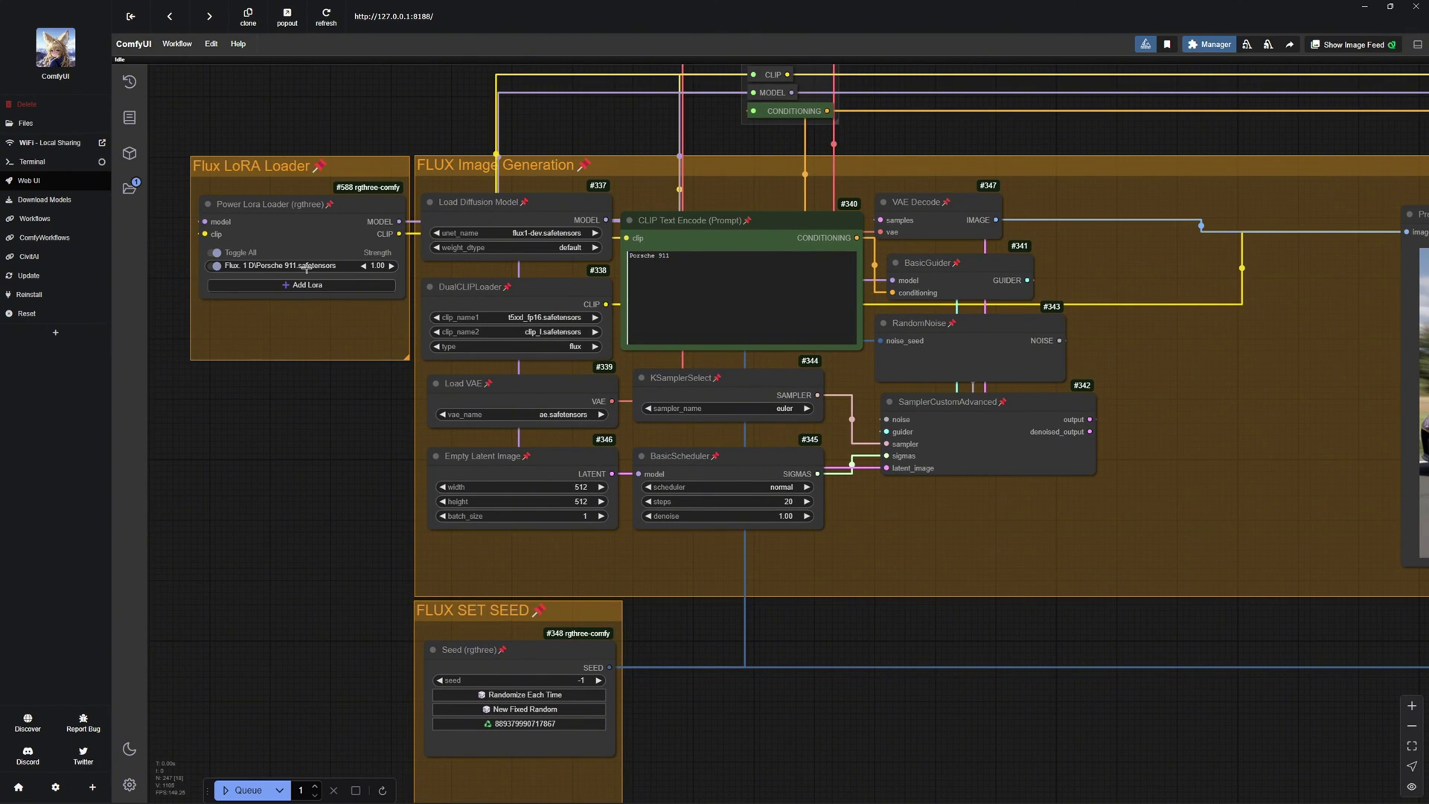
pyautogui.rightClick(306, 268)
pyautogui.click(327, 273)
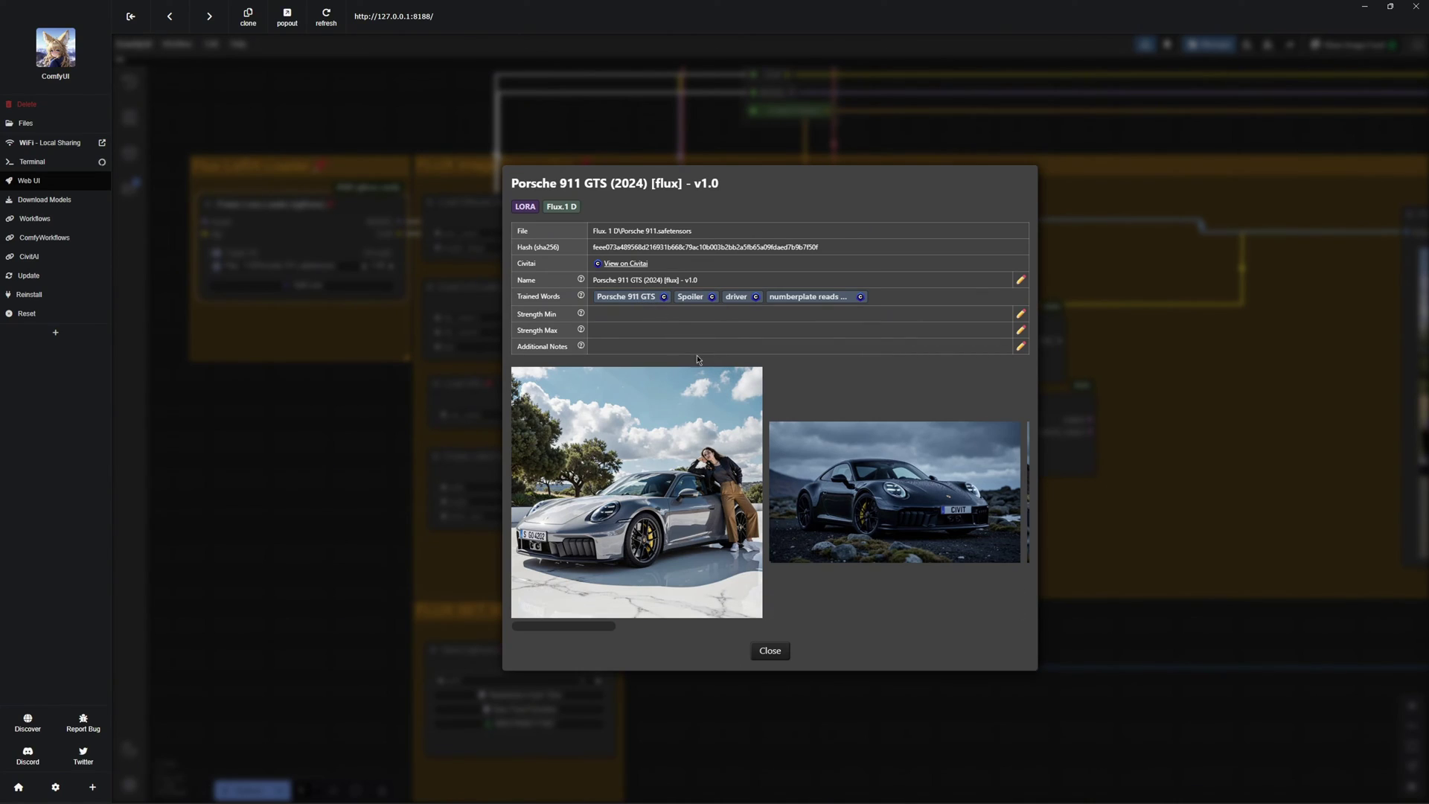
pyautogui.moveTo(595, 626); pyautogui.dragTo(646, 621)
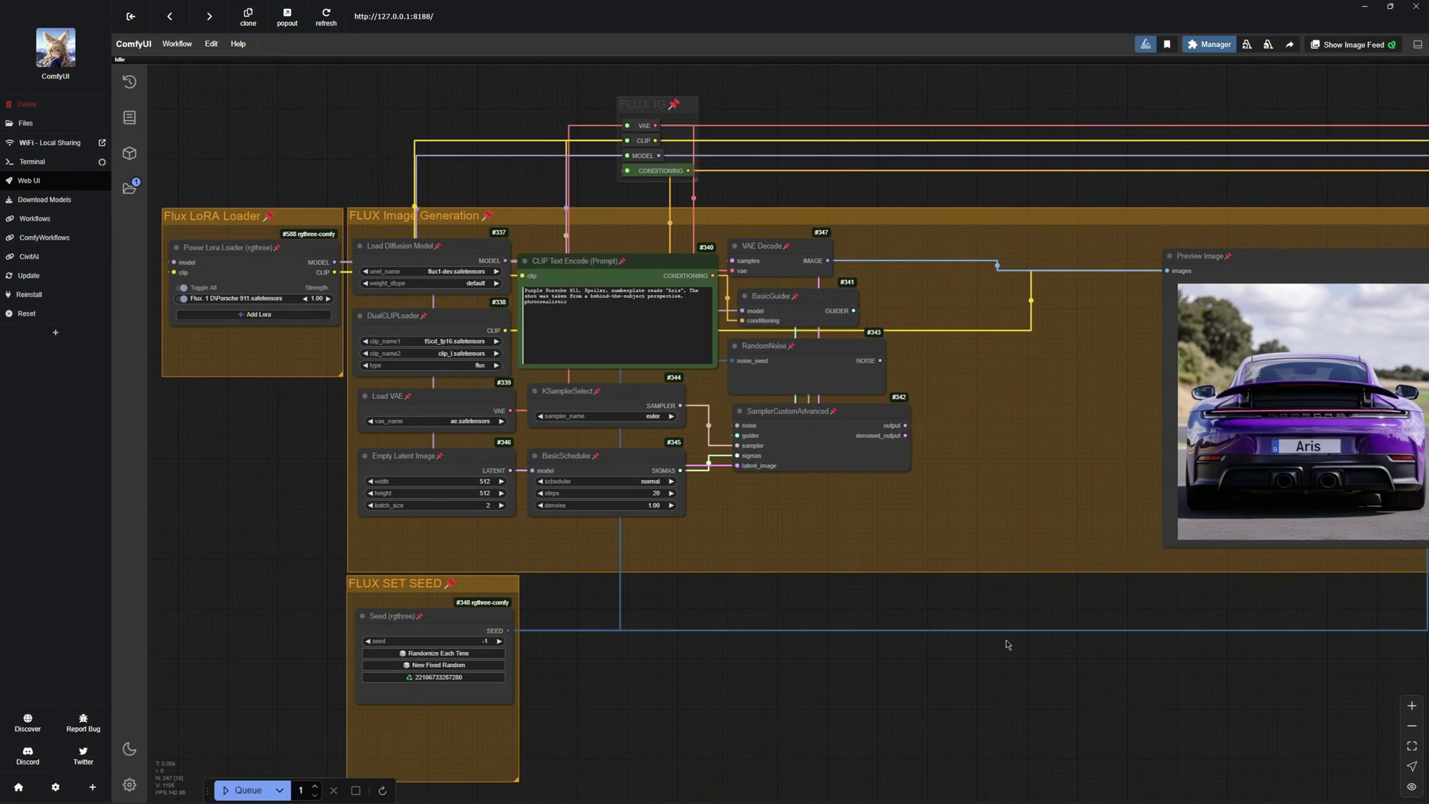
pyautogui.moveTo(982, 639); pyautogui.dragTo(777, 645)
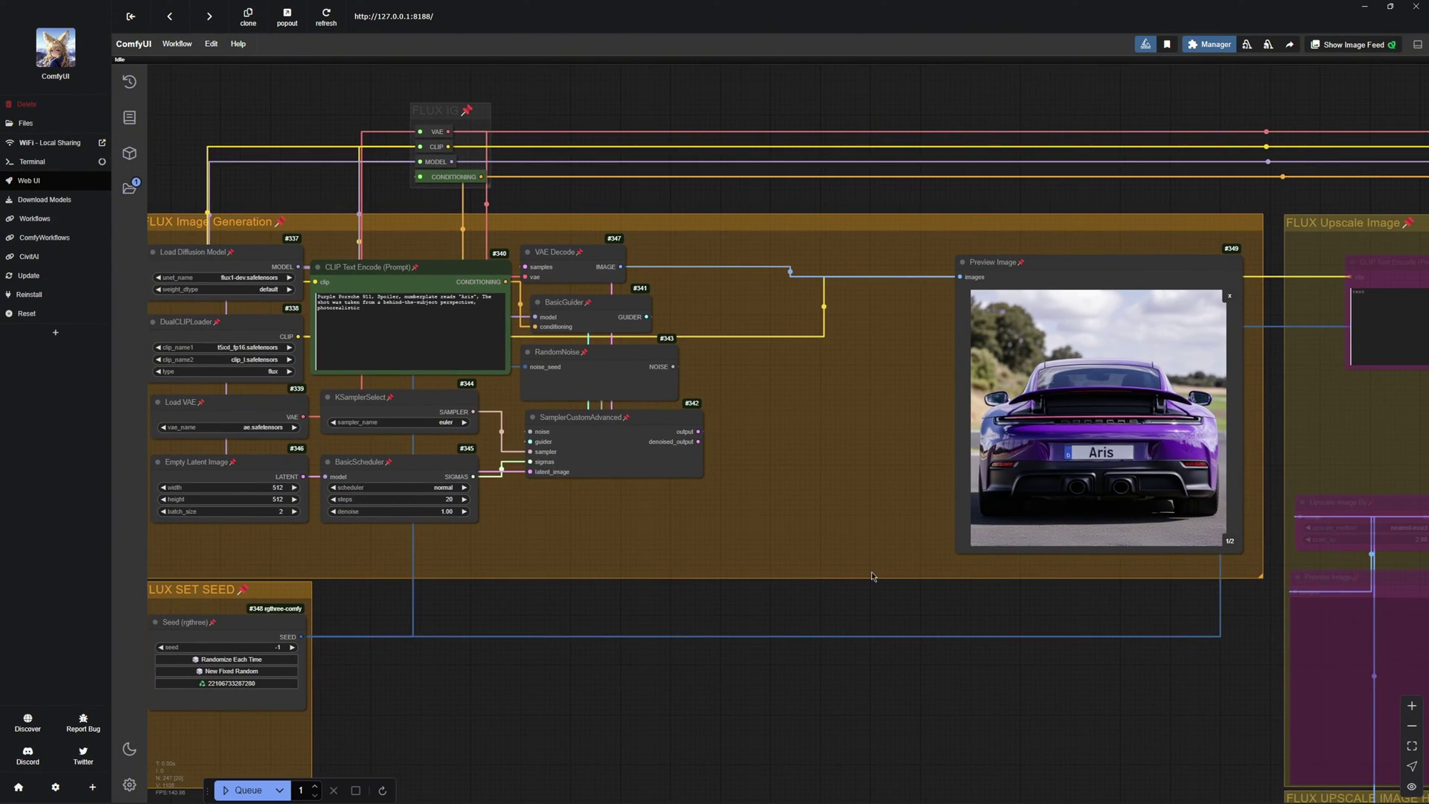
# View both generated rear shots of the purple Porsche in the Flux Preview Image node.
pyautogui.scroll(4, 1184, 521)
pyautogui.click(1254, 545)
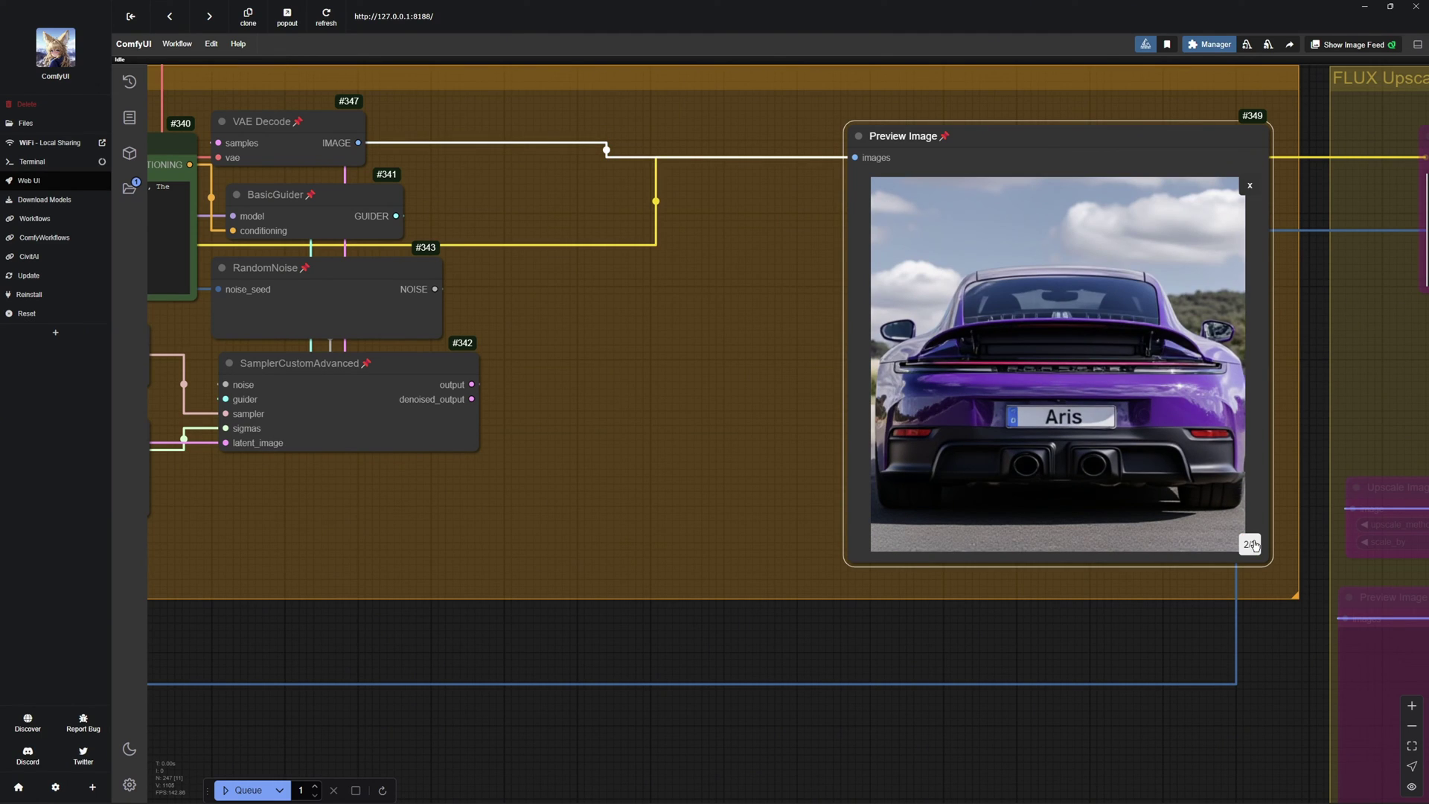
pyautogui.click(1254, 545)
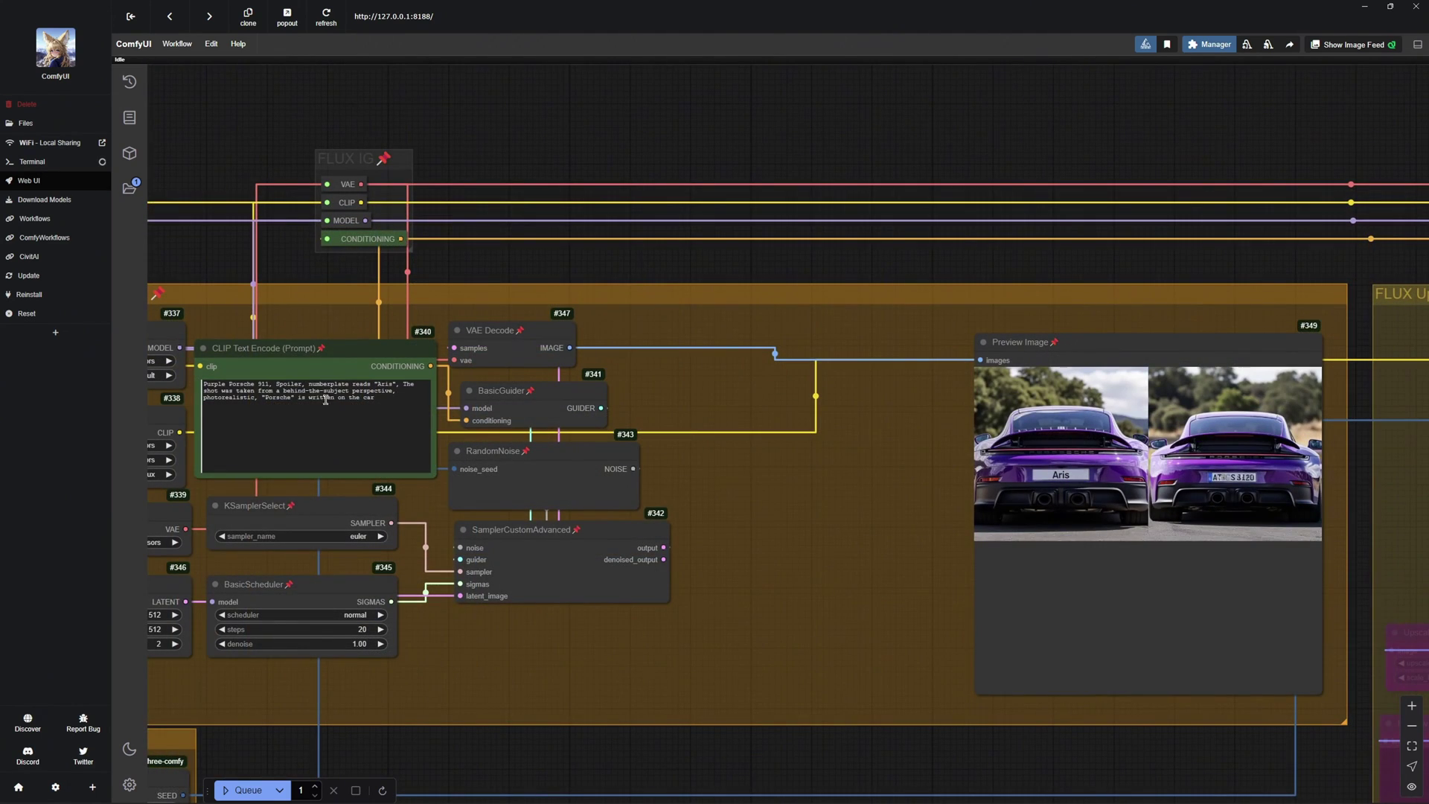
# Check the prompt's phrase "Porsche" is written on the car and compare the two newly generated images for the rear lettering.
pyautogui.doubleClick(274, 397)
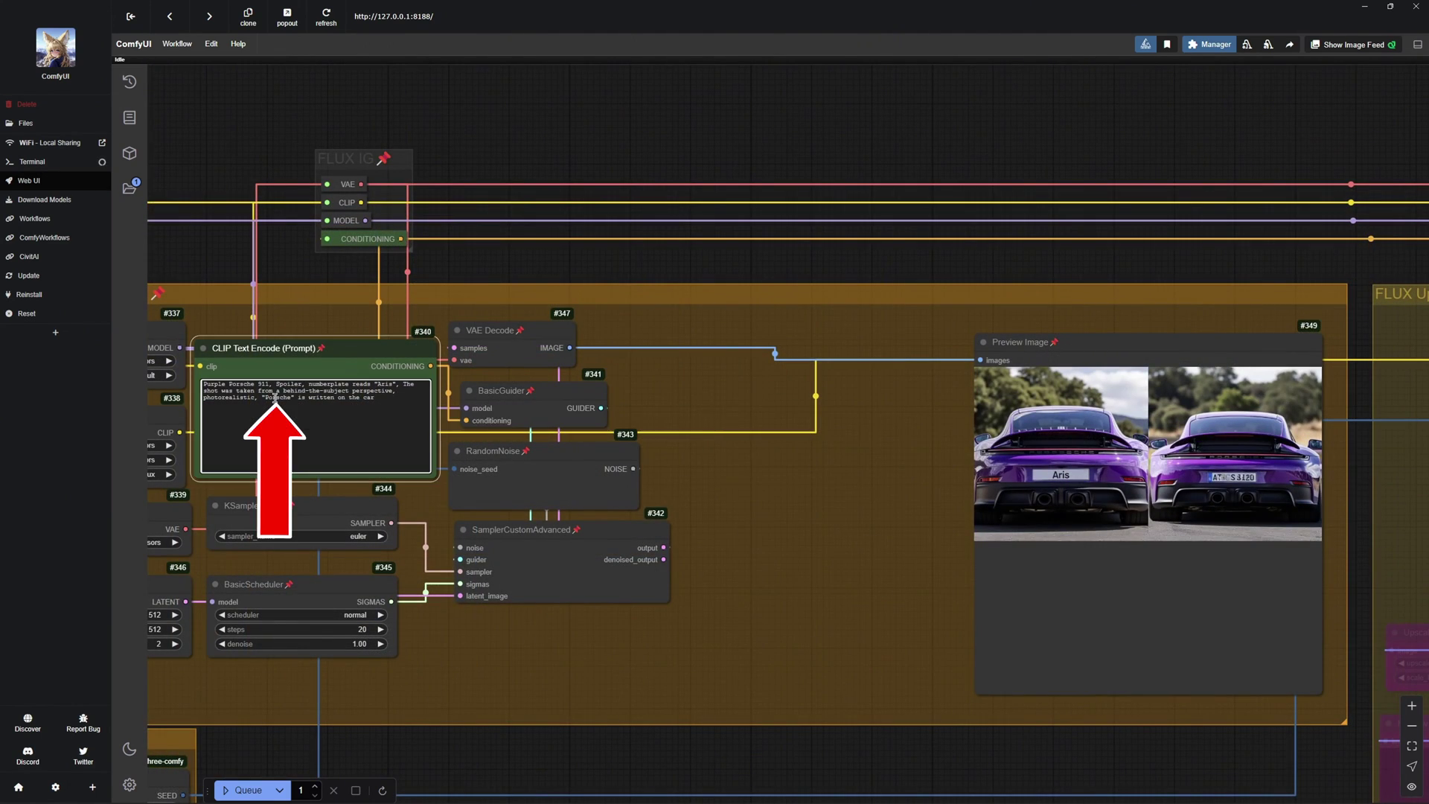
pyautogui.moveTo(778, 484); pyautogui.dragTo(510, 530)
pyautogui.scroll(3, 584, 530)
pyautogui.click(834, 491)
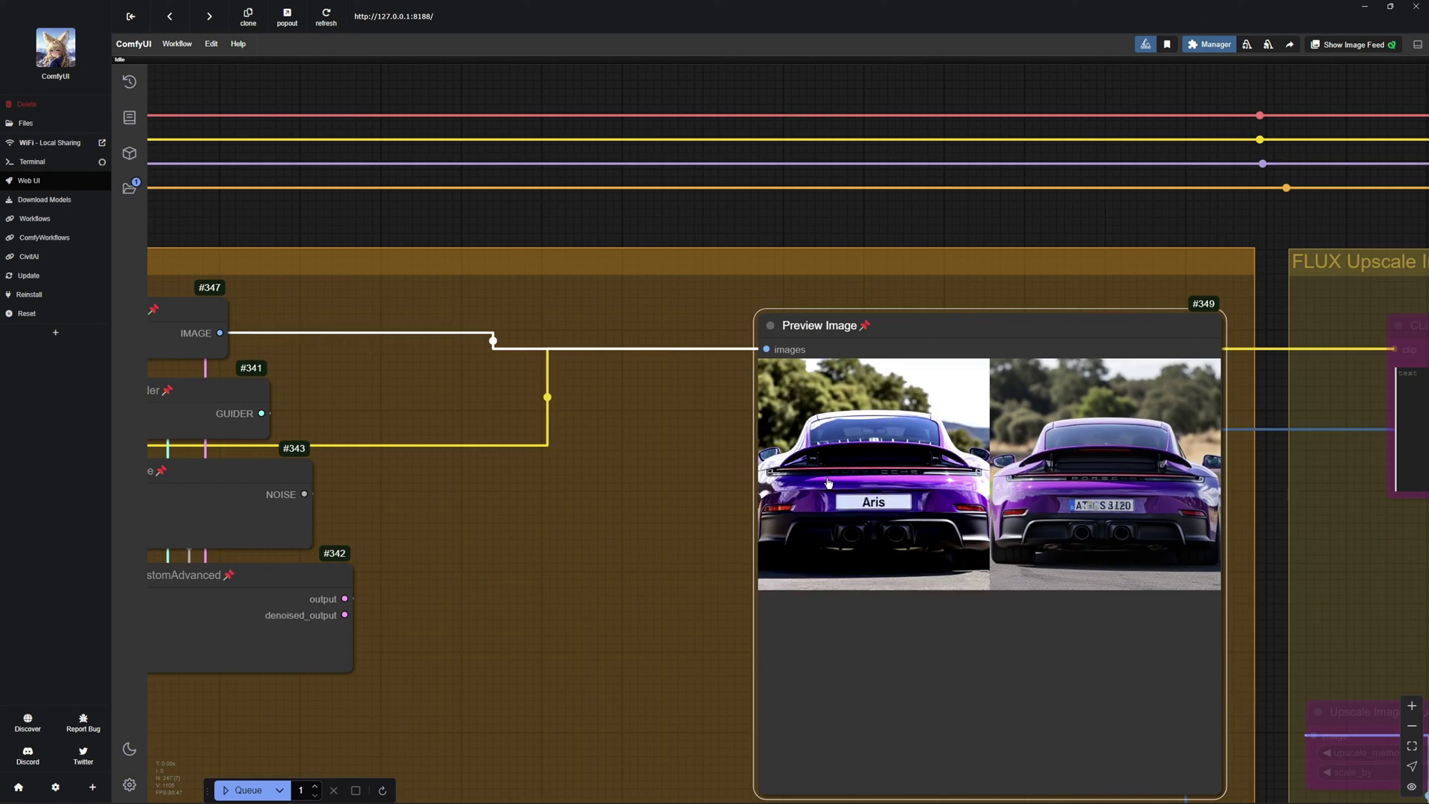
pyautogui.click(807, 507)
pyautogui.moveTo(652, 516); pyautogui.dragTo(569, 504)
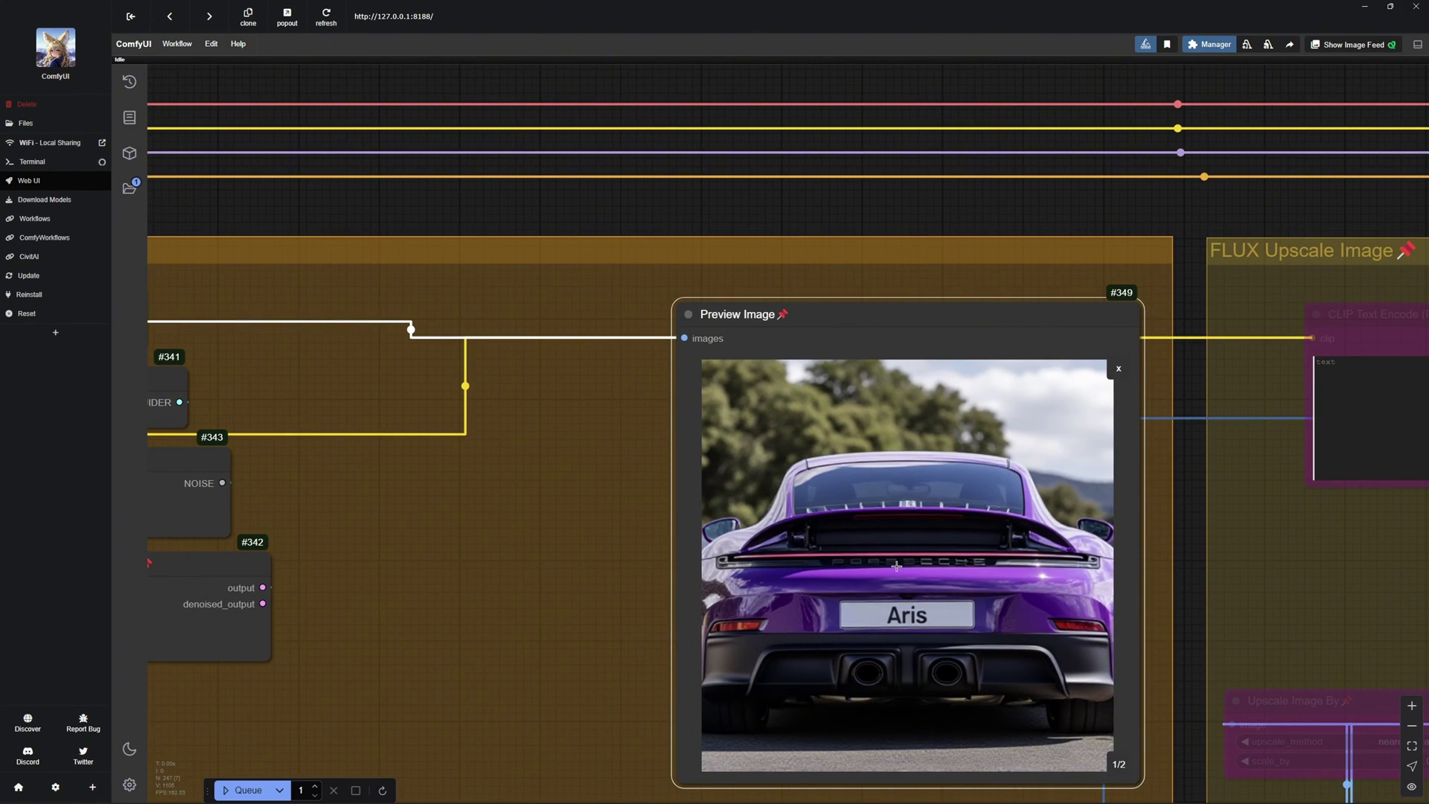
pyautogui.click(1118, 764)
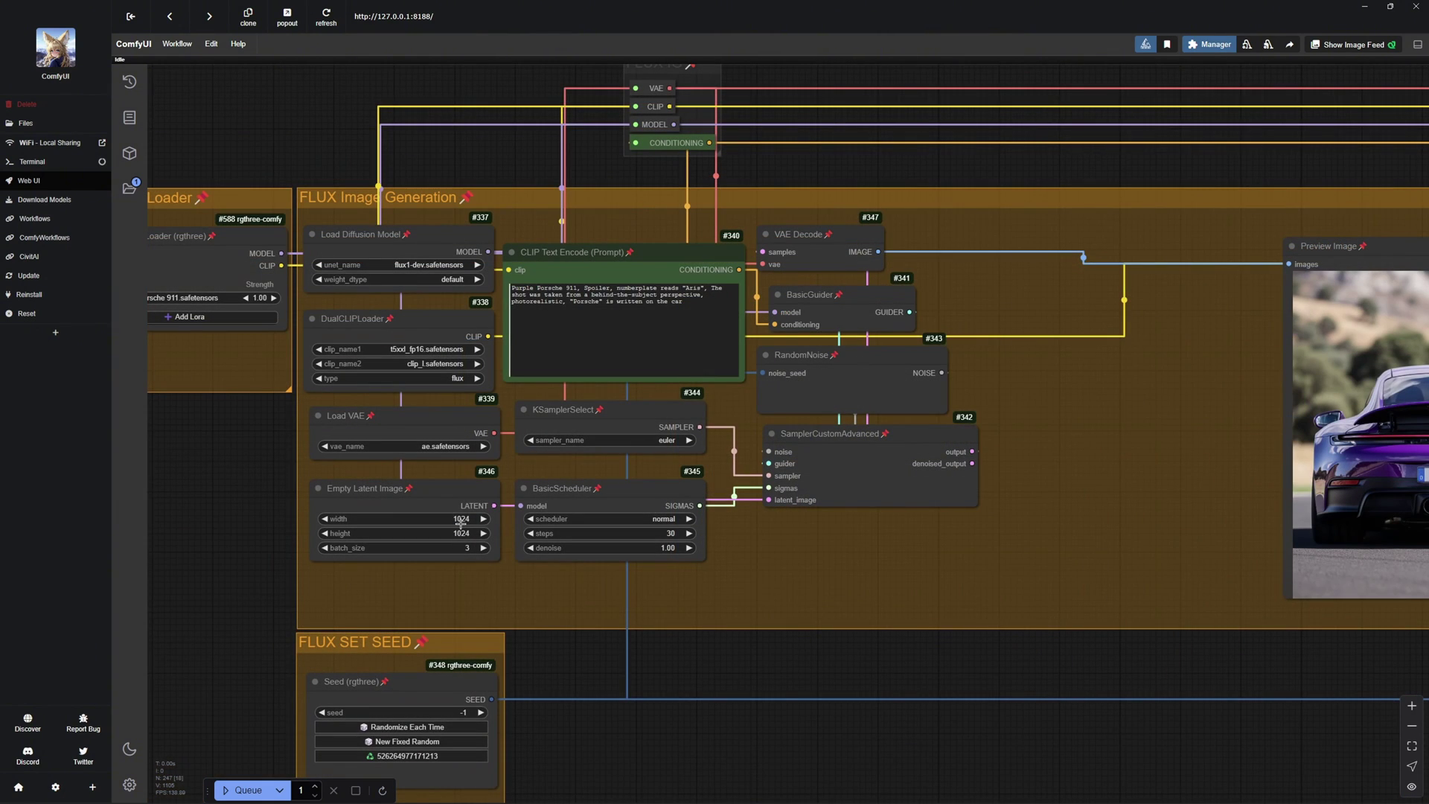
pyautogui.click(468, 512)
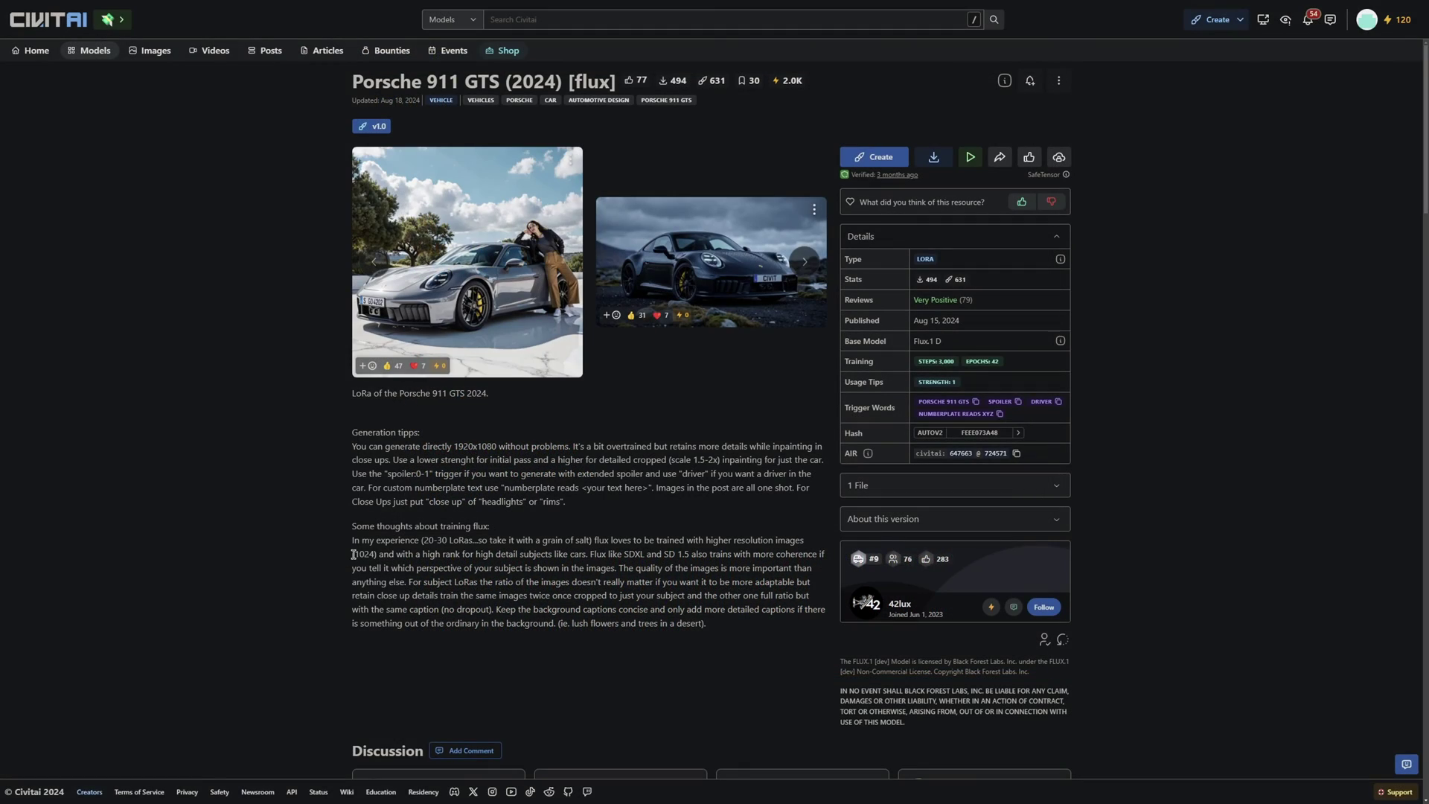
pyautogui.moveTo(354, 554); pyautogui.dragTo(370, 554)
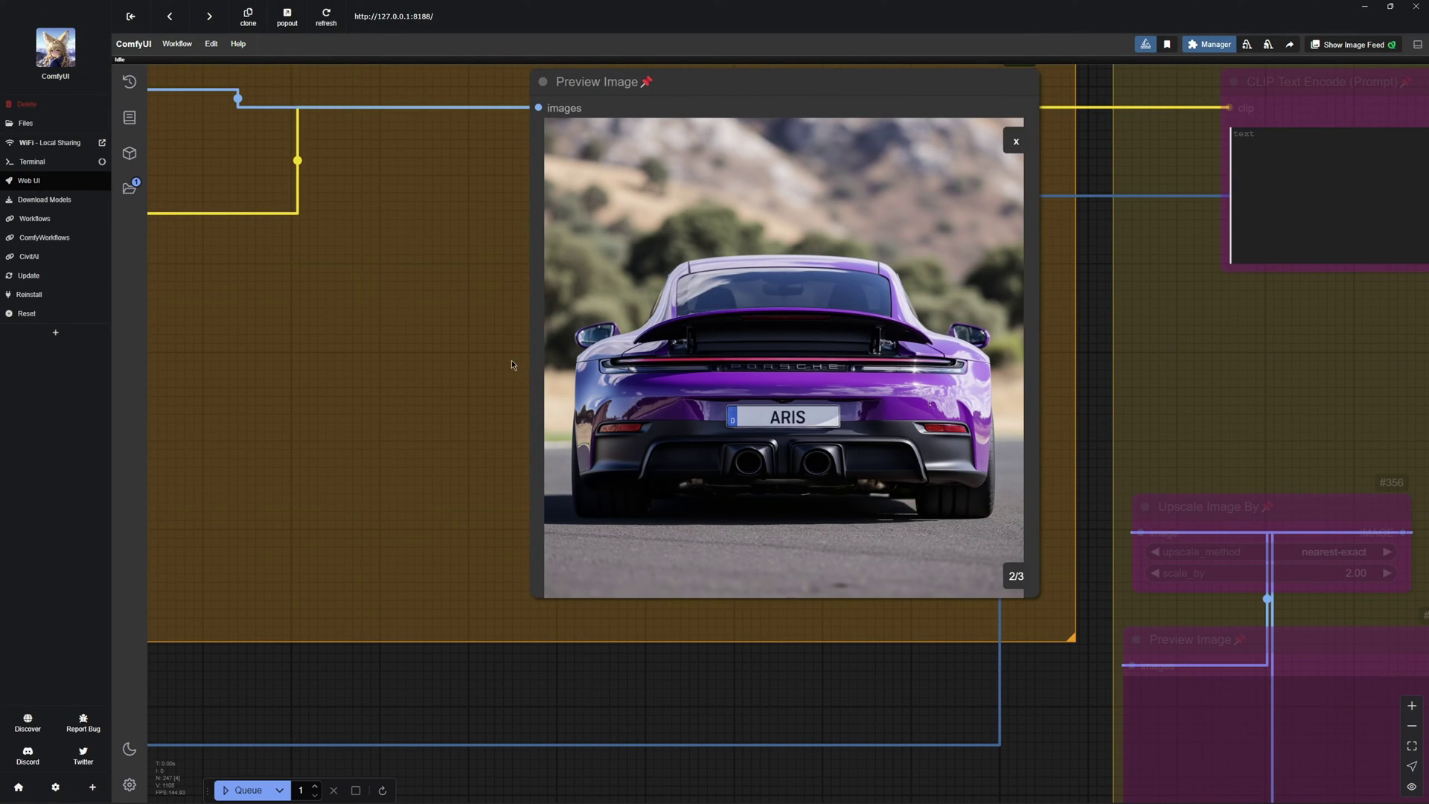
# Use the generated purple Porsche preview as the FLUX upscale input image and inspect the upscaled result up close.
pyautogui.rightClick(849, 350)
pyautogui.click(871, 414)
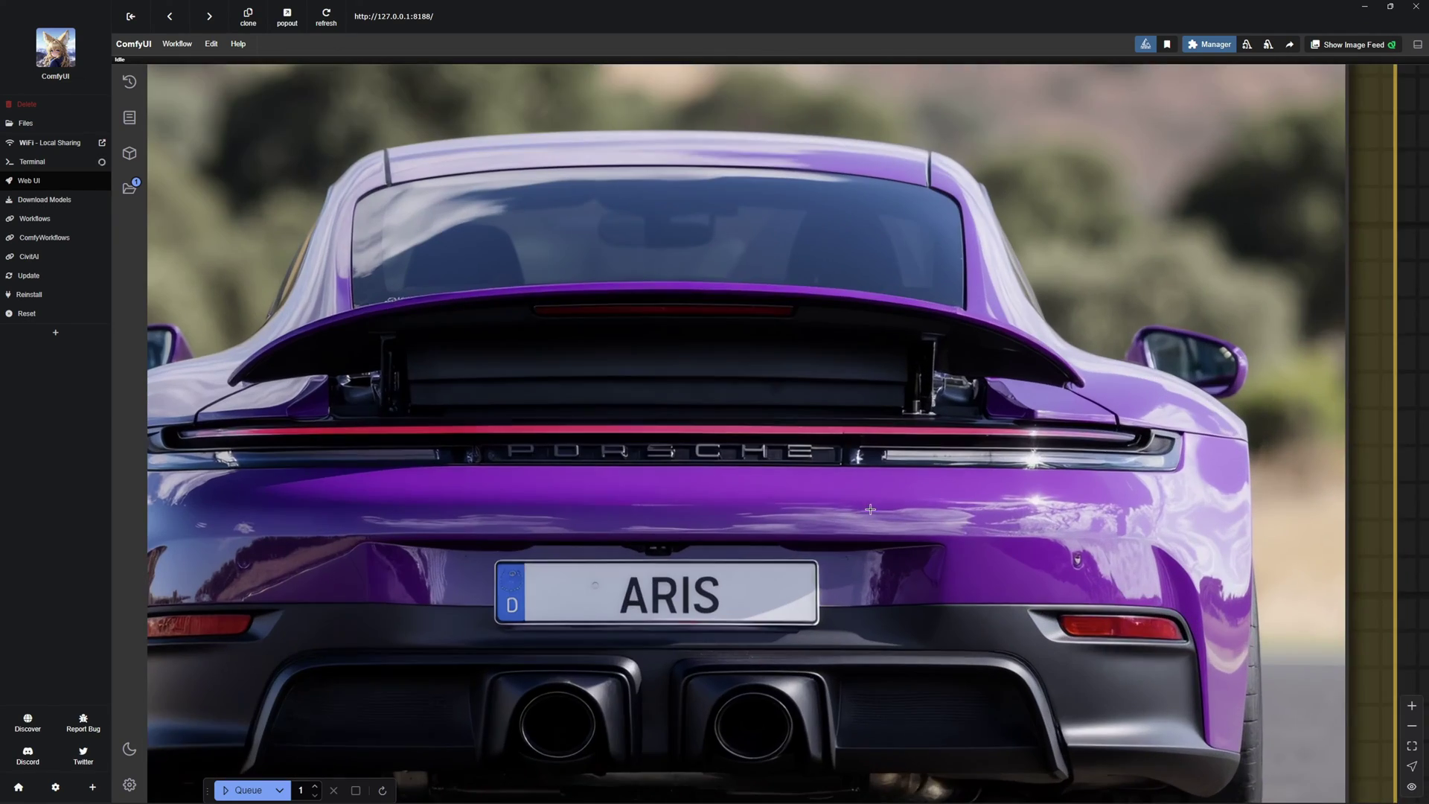
pyautogui.scroll(4, 870, 510)
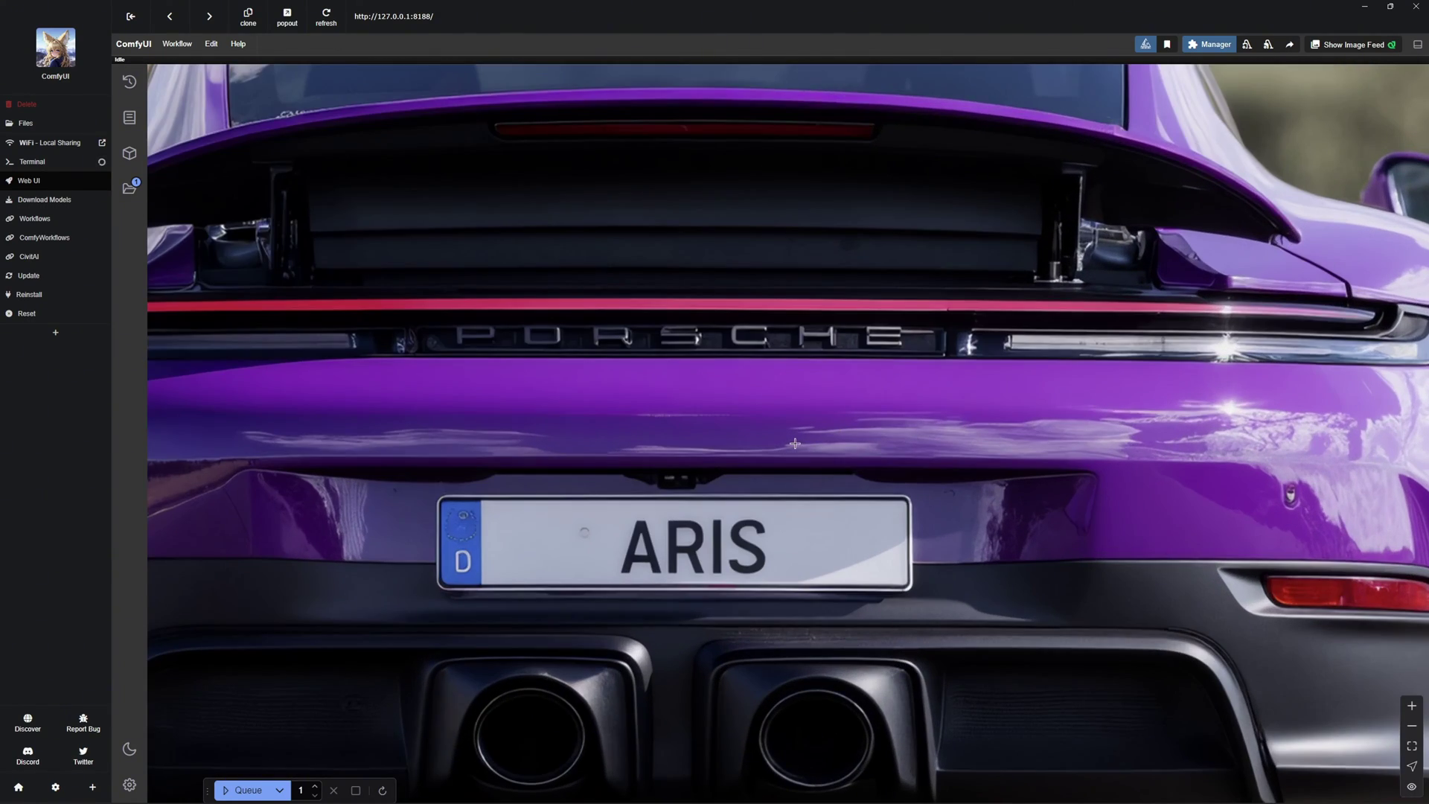
pyautogui.scroll(-10, 457, 356)
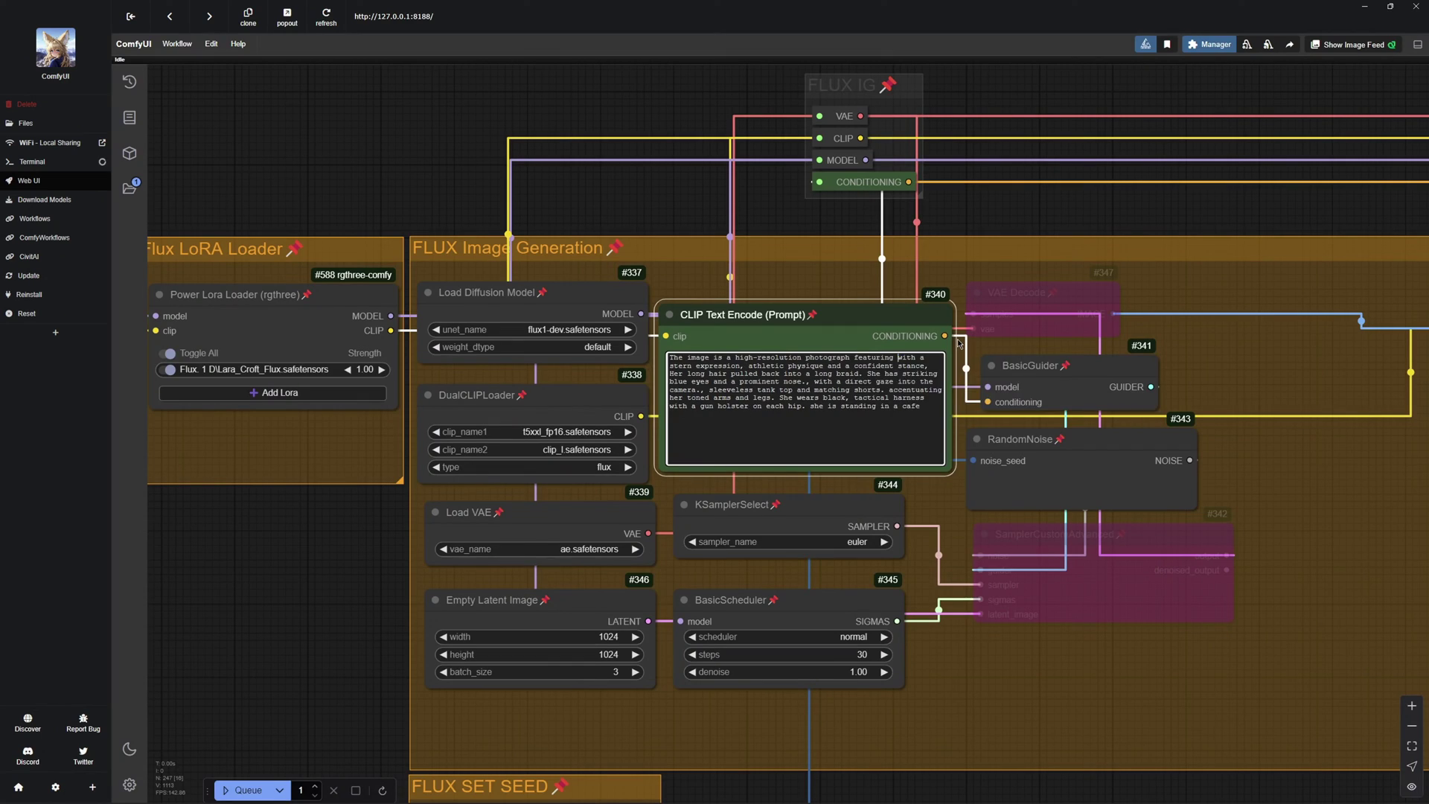
# Insert "Lara Croft" after "featuring" in the Flux prompt and look through the generated images.
pyautogui.write('Lara Croft')
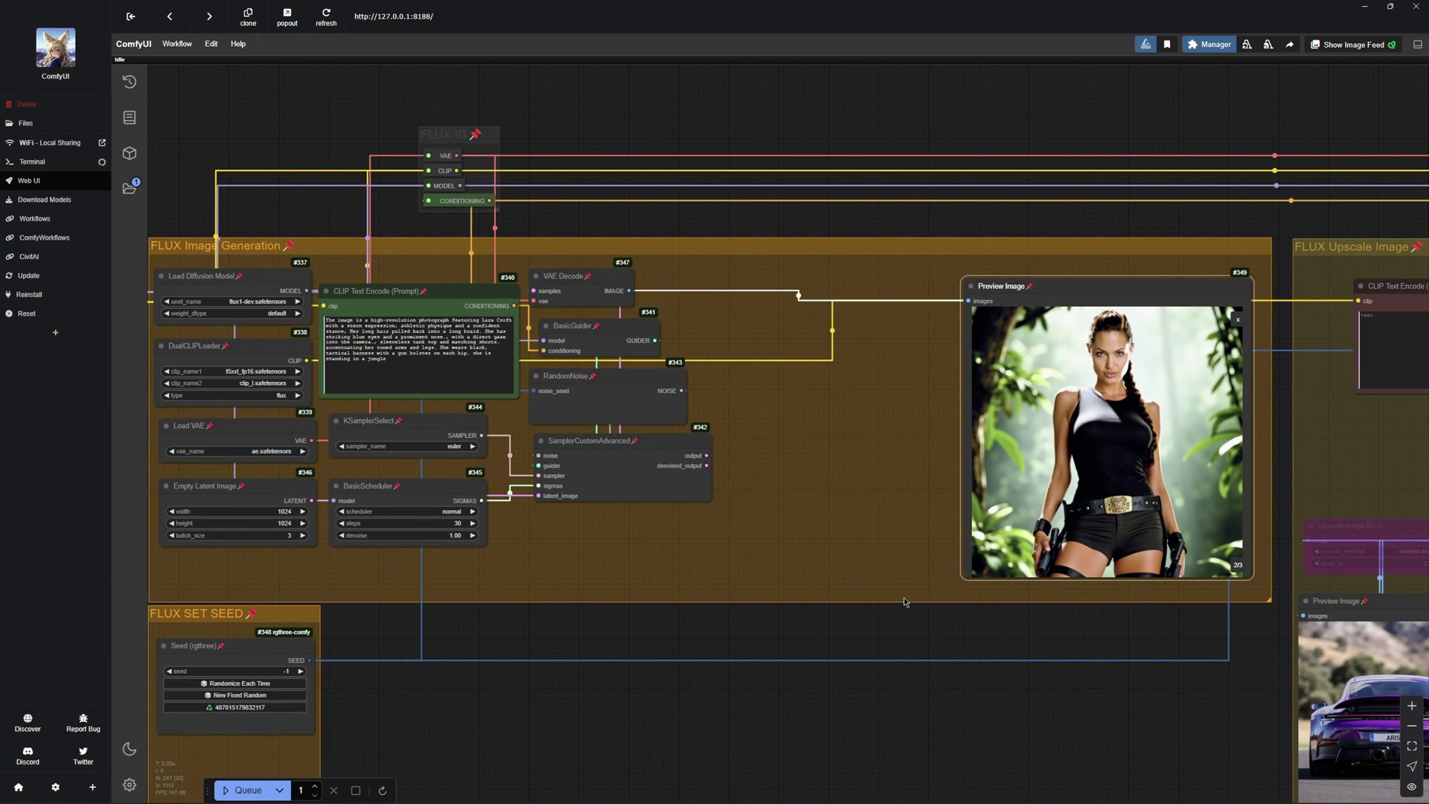
pyautogui.scroll(10, 905, 602)
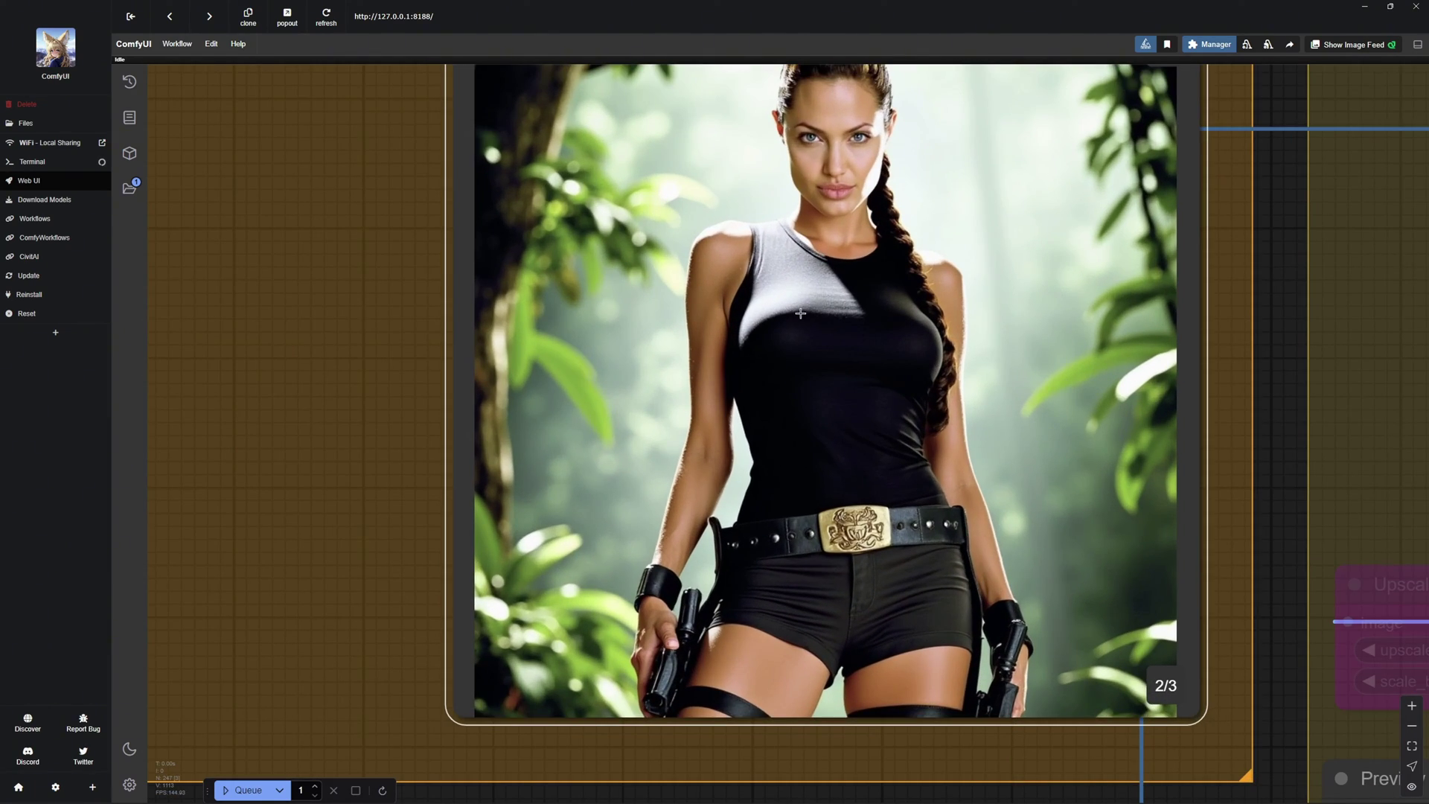
pyautogui.scroll(-10, 698, 333)
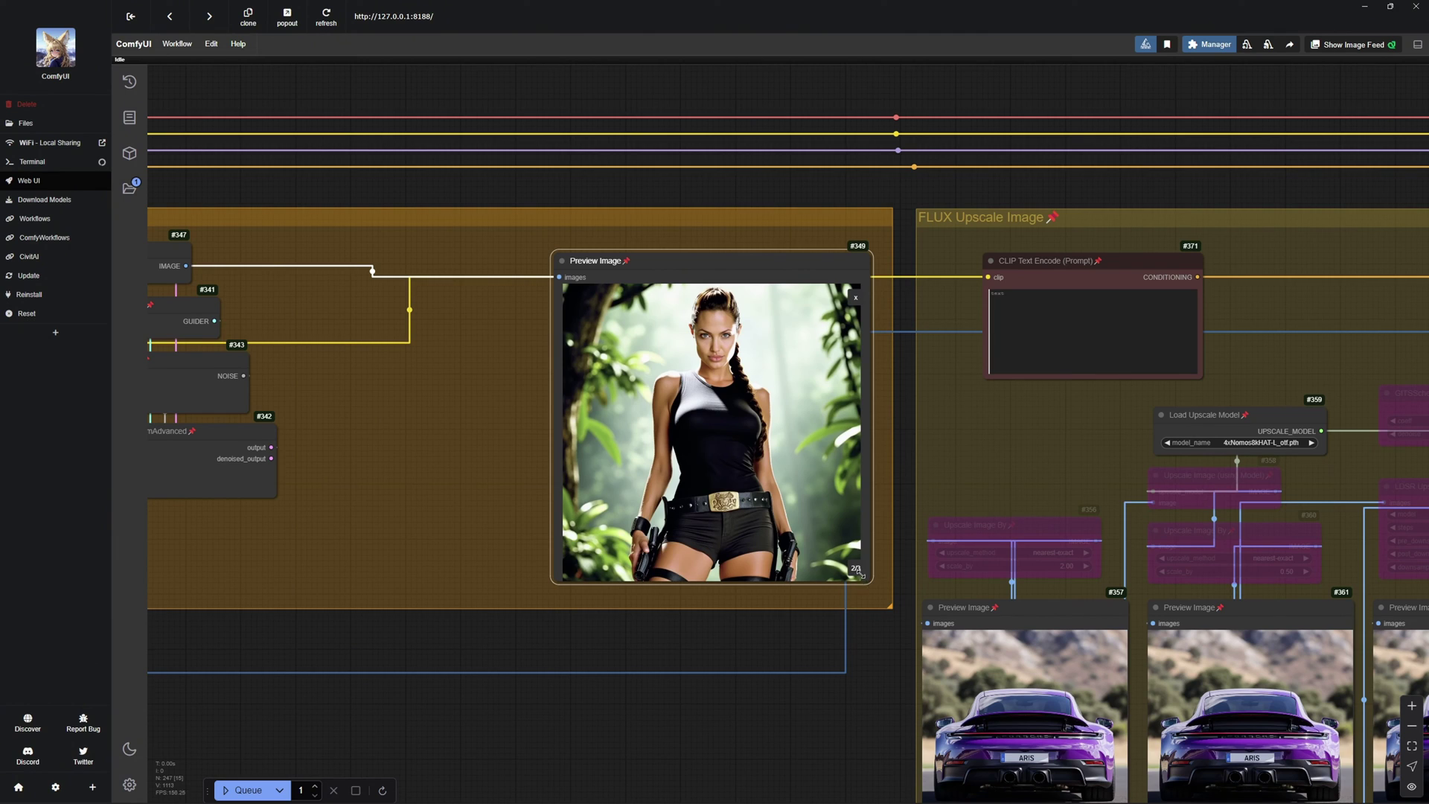
pyautogui.click(854, 568)
pyautogui.click(854, 568)
pyautogui.click(854, 570)
# Save the generated Lara Croft image from the FLUX Image Generation group's Preview Image node.
pyautogui.scroll(-3, 745, 450)
pyautogui.moveTo(439, 458); pyautogui.dragTo(811, 433)
pyautogui.rightClick(1053, 404)
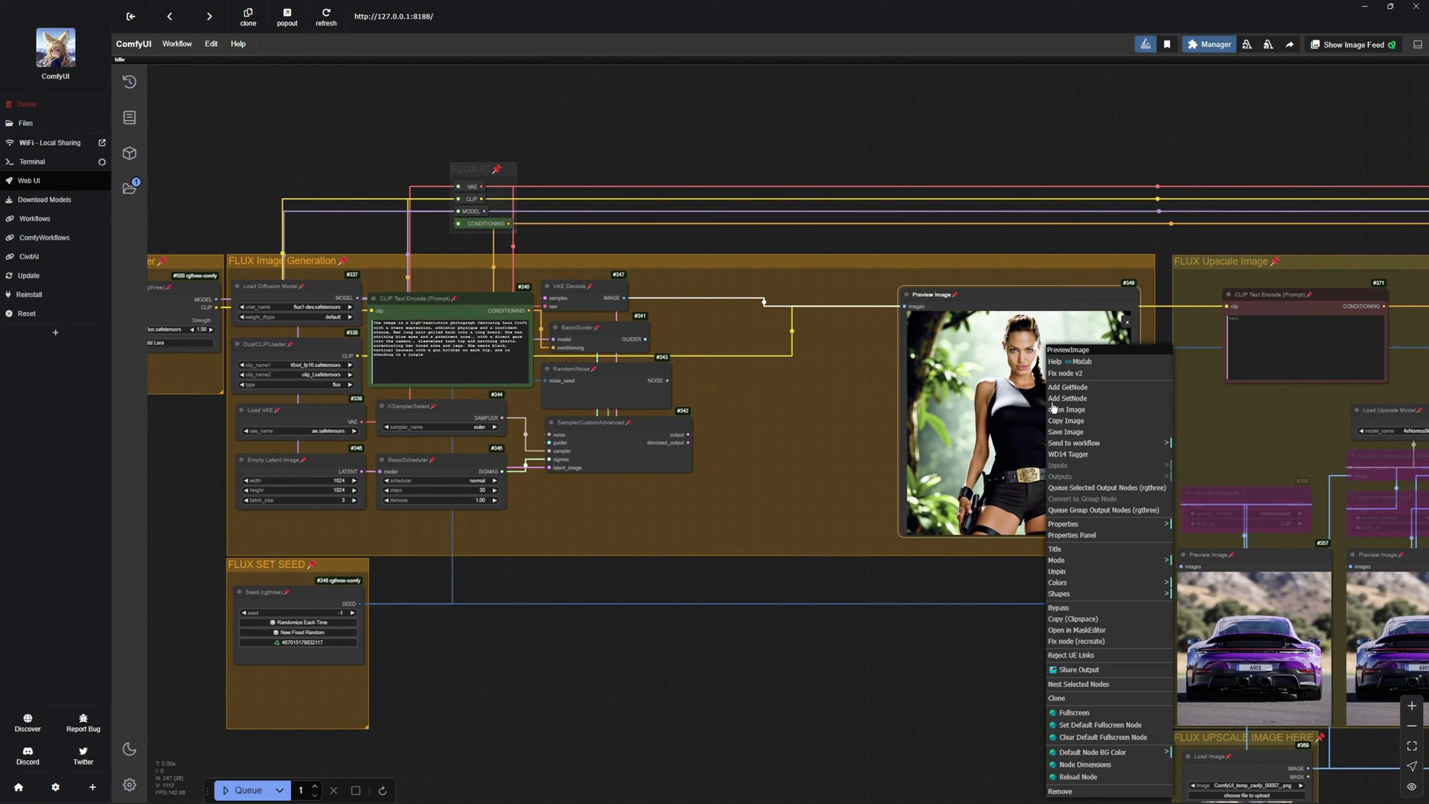
pyautogui.click(1077, 434)
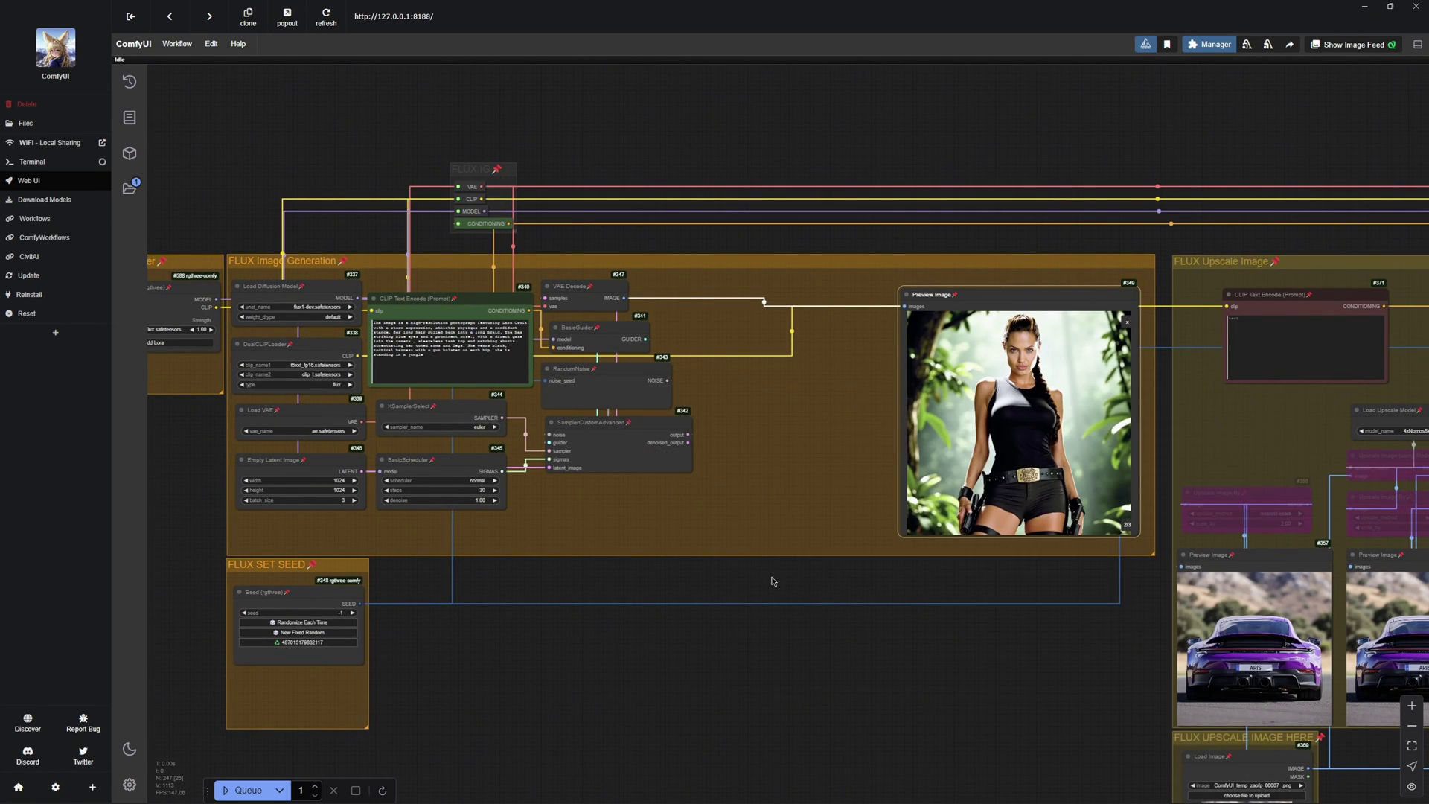
pyautogui.scroll(-1, 567, 452)
pyautogui.moveTo(772, 580); pyautogui.dragTo(347, 404)
pyautogui.scroll(-3, 566, 452)
pyautogui.click(1081, 503)
pyautogui.rightClick(1055, 397)
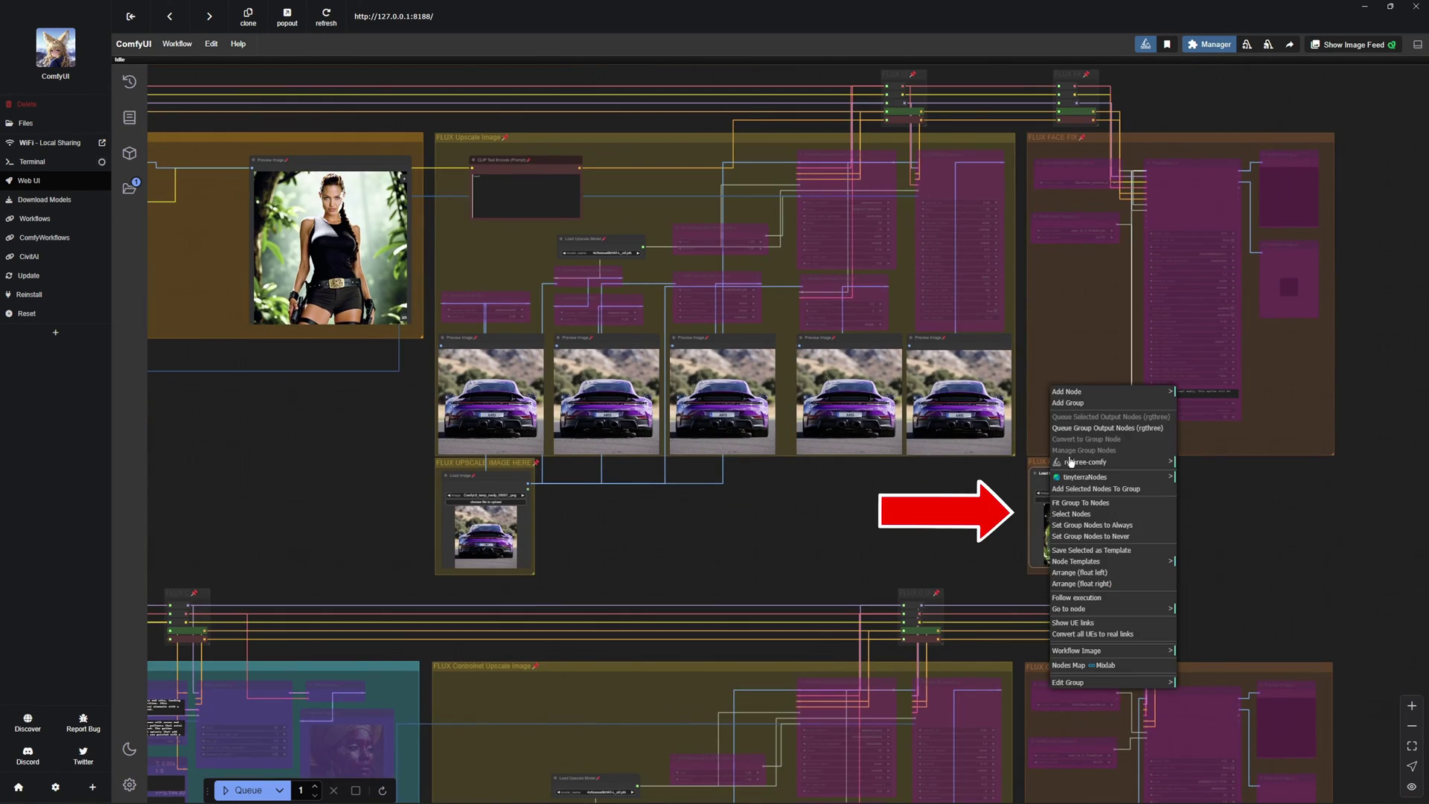
pyautogui.click(1079, 524)
# Bypass the VAE Decode and SamplerCustomAdvanced nodes in the FLUX Image Generation group.
pyautogui.moveTo(447, 447); pyautogui.dragTo(794, 514)
pyautogui.scroll(5, 462, 329)
pyautogui.rightClick(529, 397)
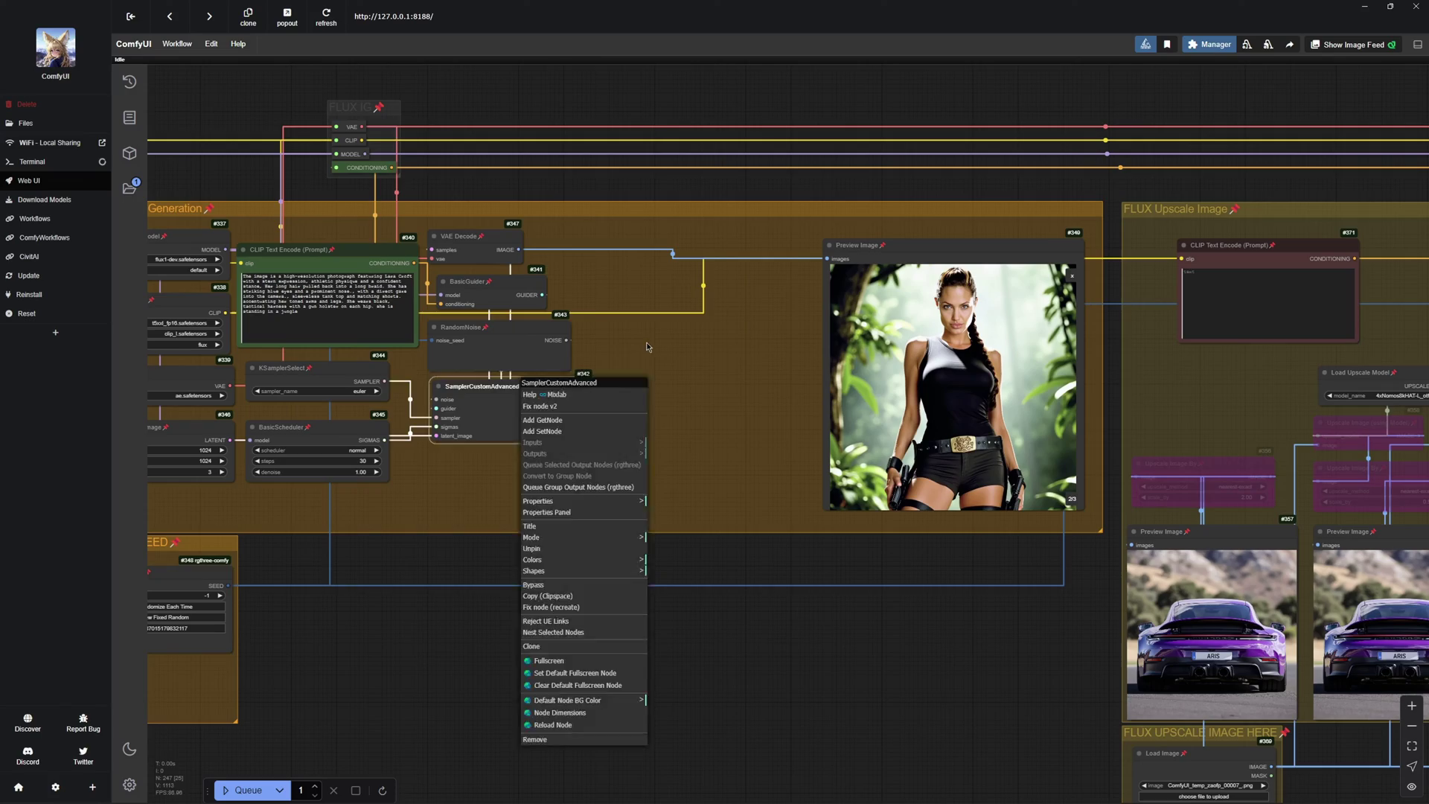
pyautogui.click(647, 344)
pyautogui.rightClick(474, 242)
pyautogui.click(500, 457)
pyautogui.rightClick(527, 396)
pyautogui.click(540, 586)
pyautogui.scroll(-2, 742, 570)
pyautogui.moveTo(1340, 492); pyautogui.dragTo(546, 387)
pyautogui.scroll(2, 1192, 605)
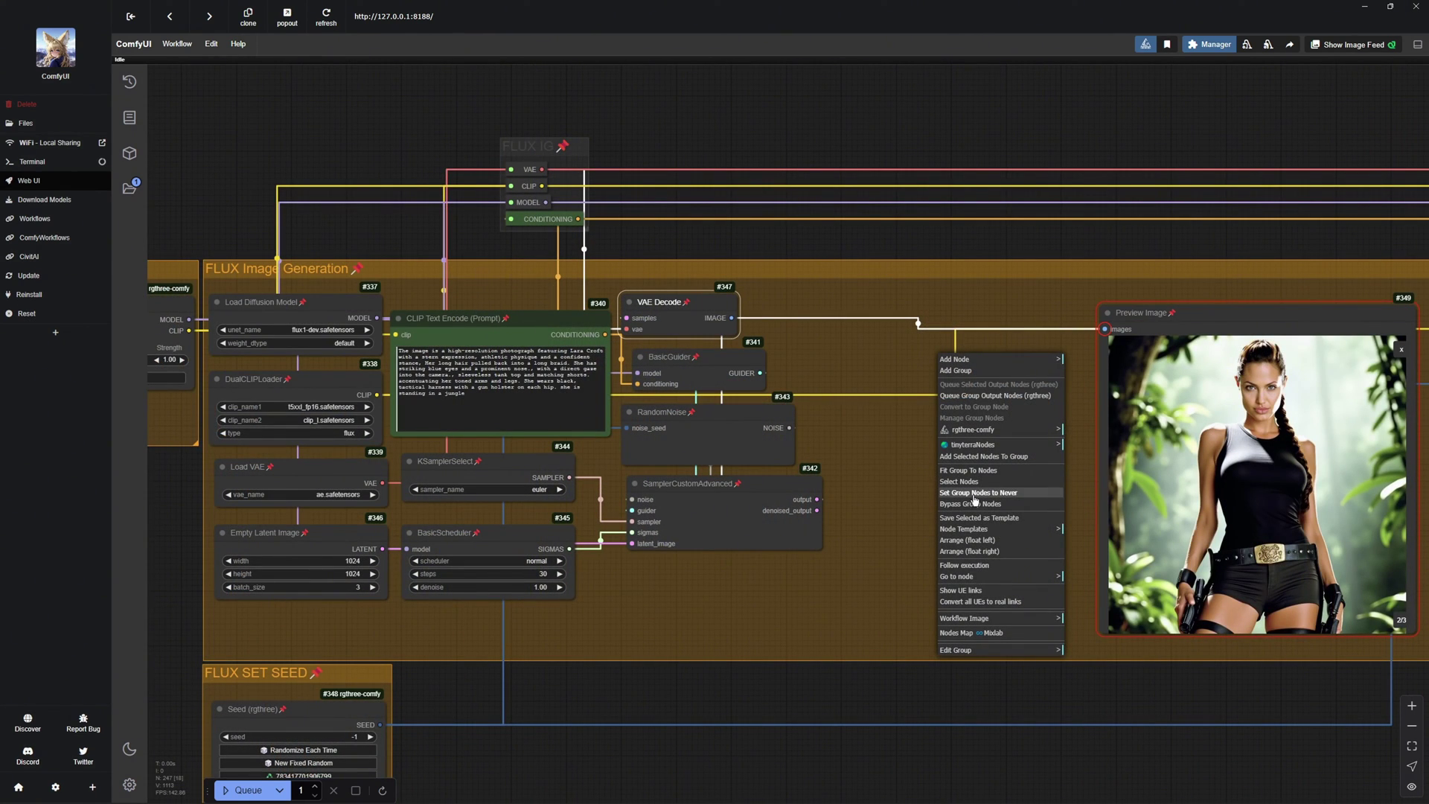
# Bypass all nodes of the FLUX Image Generation group and run the upscale on the Lara Croft image.
pyautogui.click(981, 512)
pyautogui.moveTo(983, 513); pyautogui.dragTo(592, 402)
pyautogui.scroll(-4, 607, 408)
pyautogui.moveTo(768, 483); pyautogui.dragTo(400, 413)
pyautogui.scroll(-2, 400, 413)
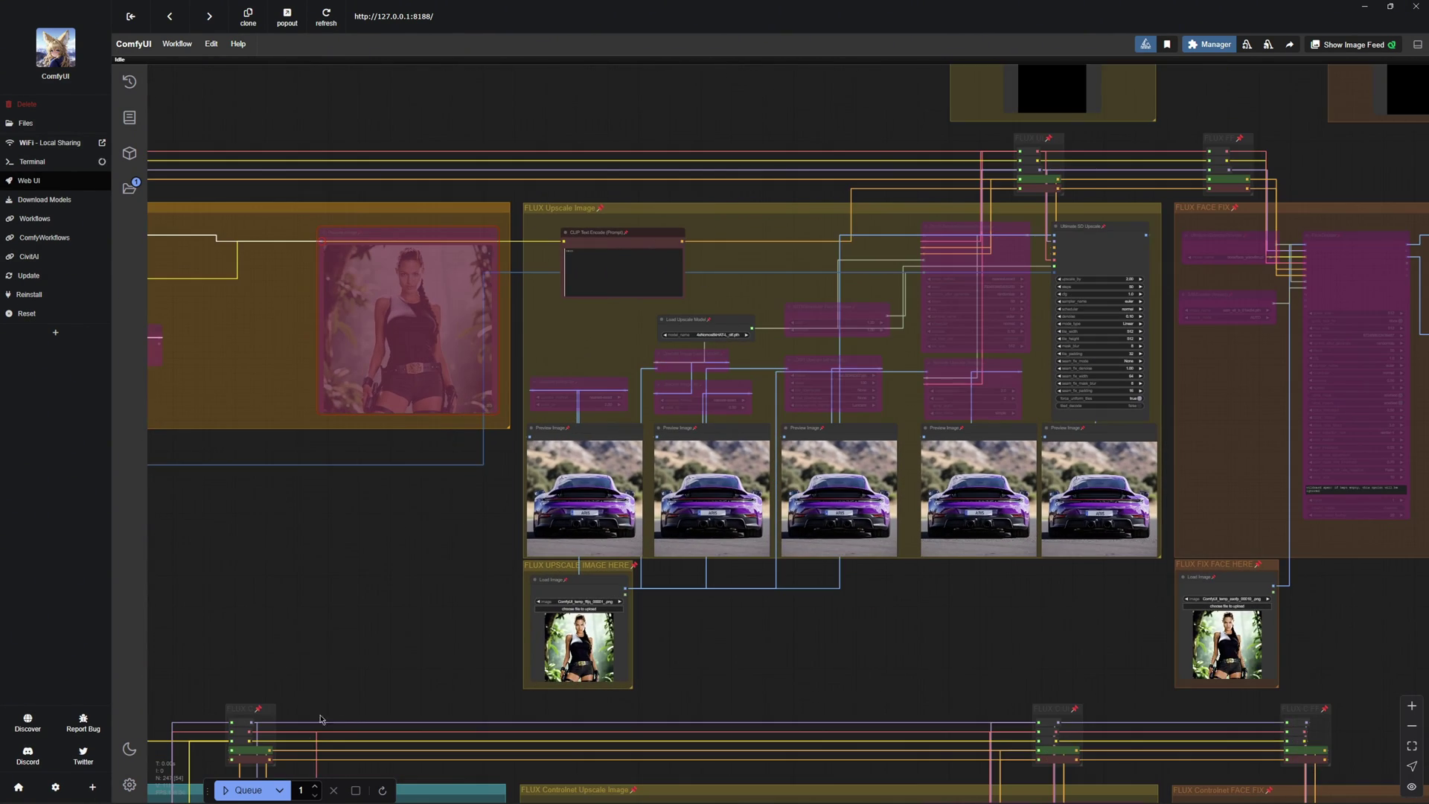
pyautogui.click(250, 790)
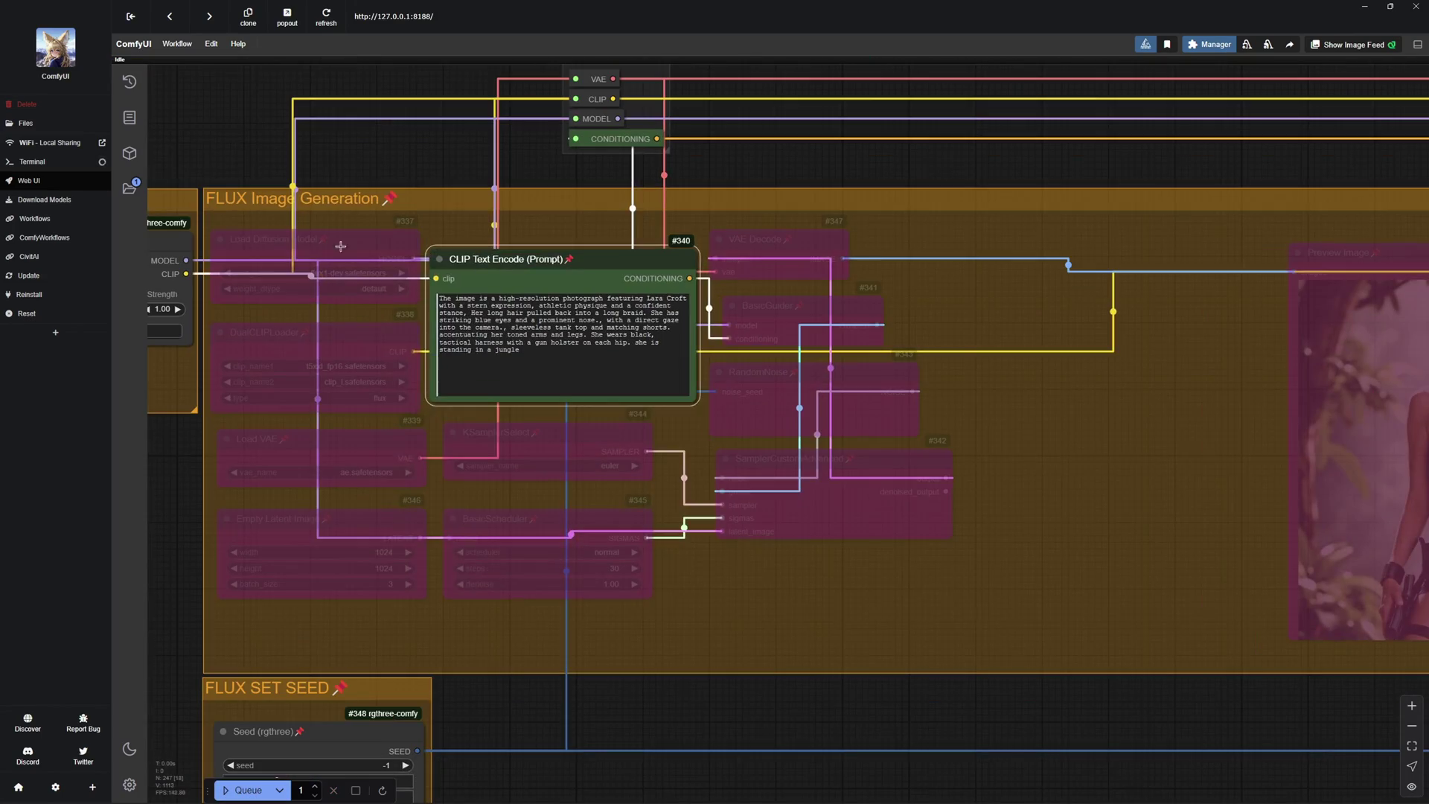
pyautogui.rightClick(340, 245)
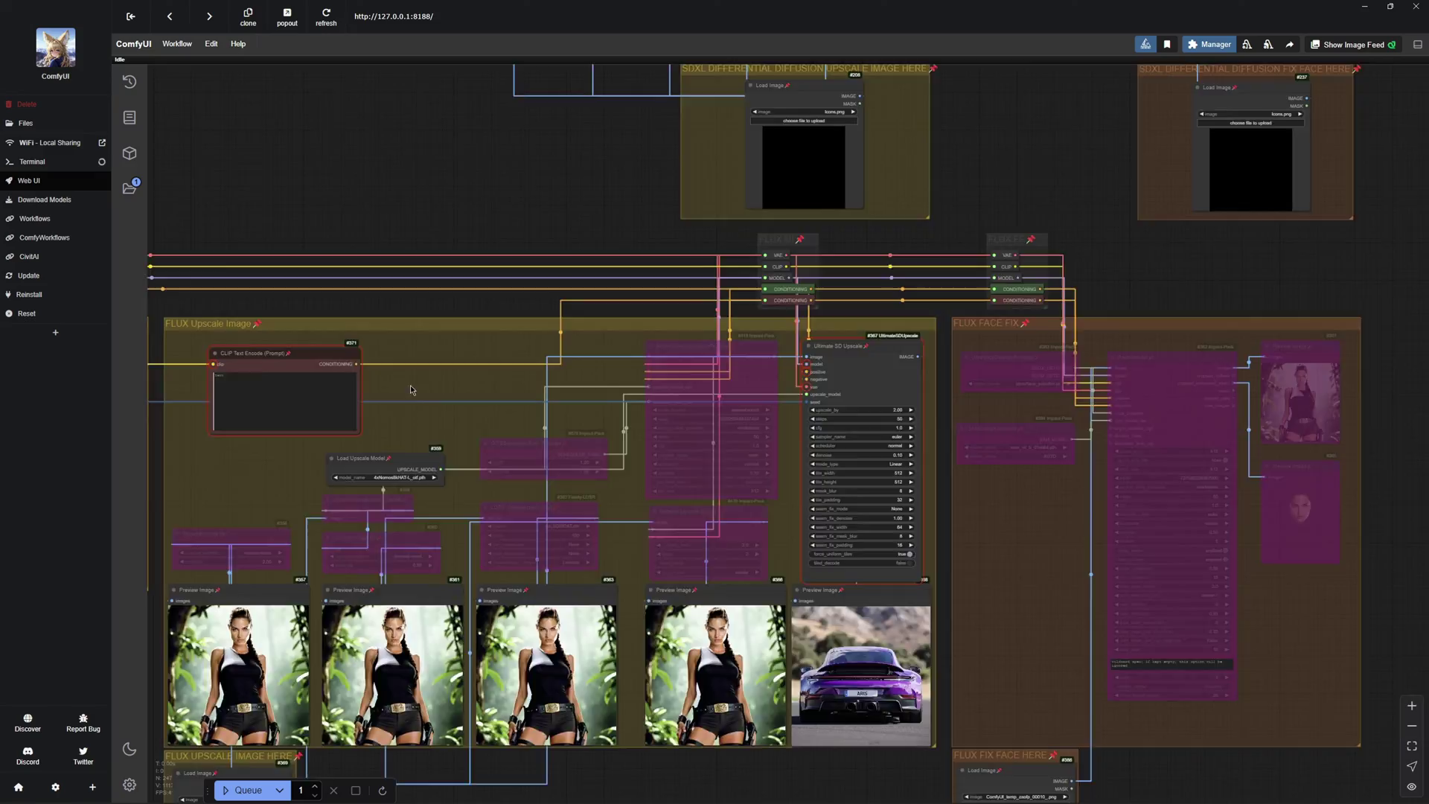
pyautogui.rightClick(609, 346)
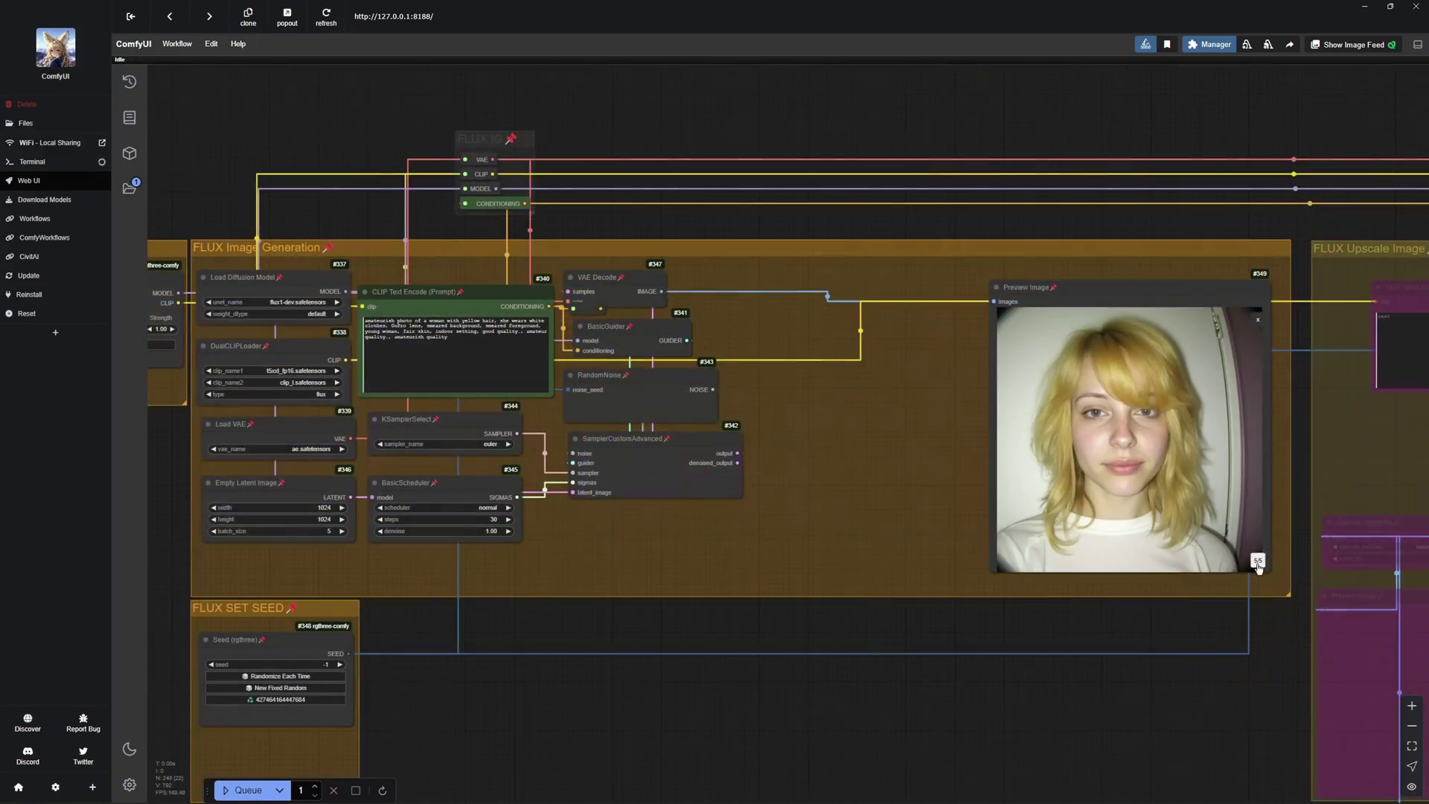
# Look through the generated images of the yellow-haired woman in the FLUX Image Generation preview.
pyautogui.click(1258, 562)
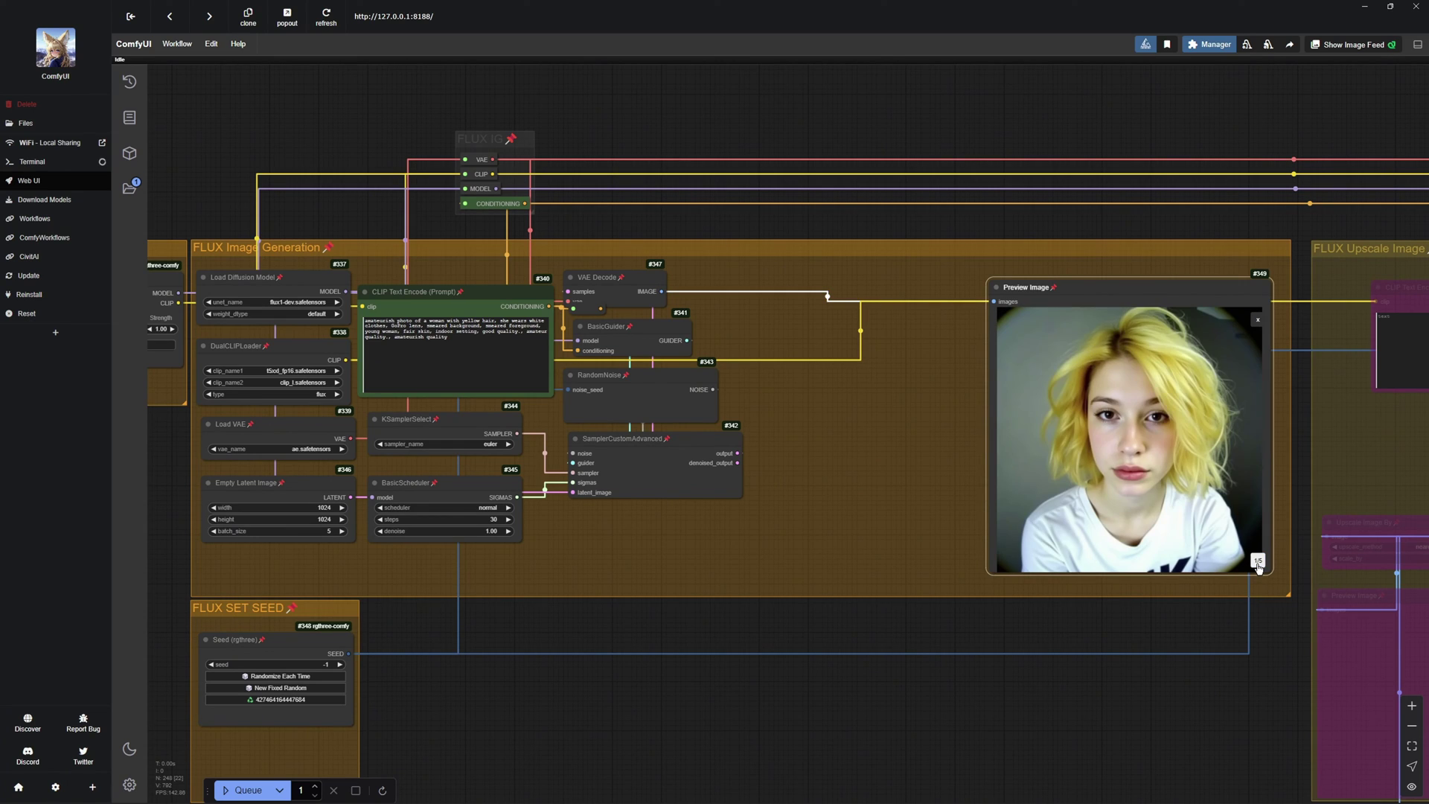
pyautogui.click(1258, 562)
pyautogui.click(1258, 562)
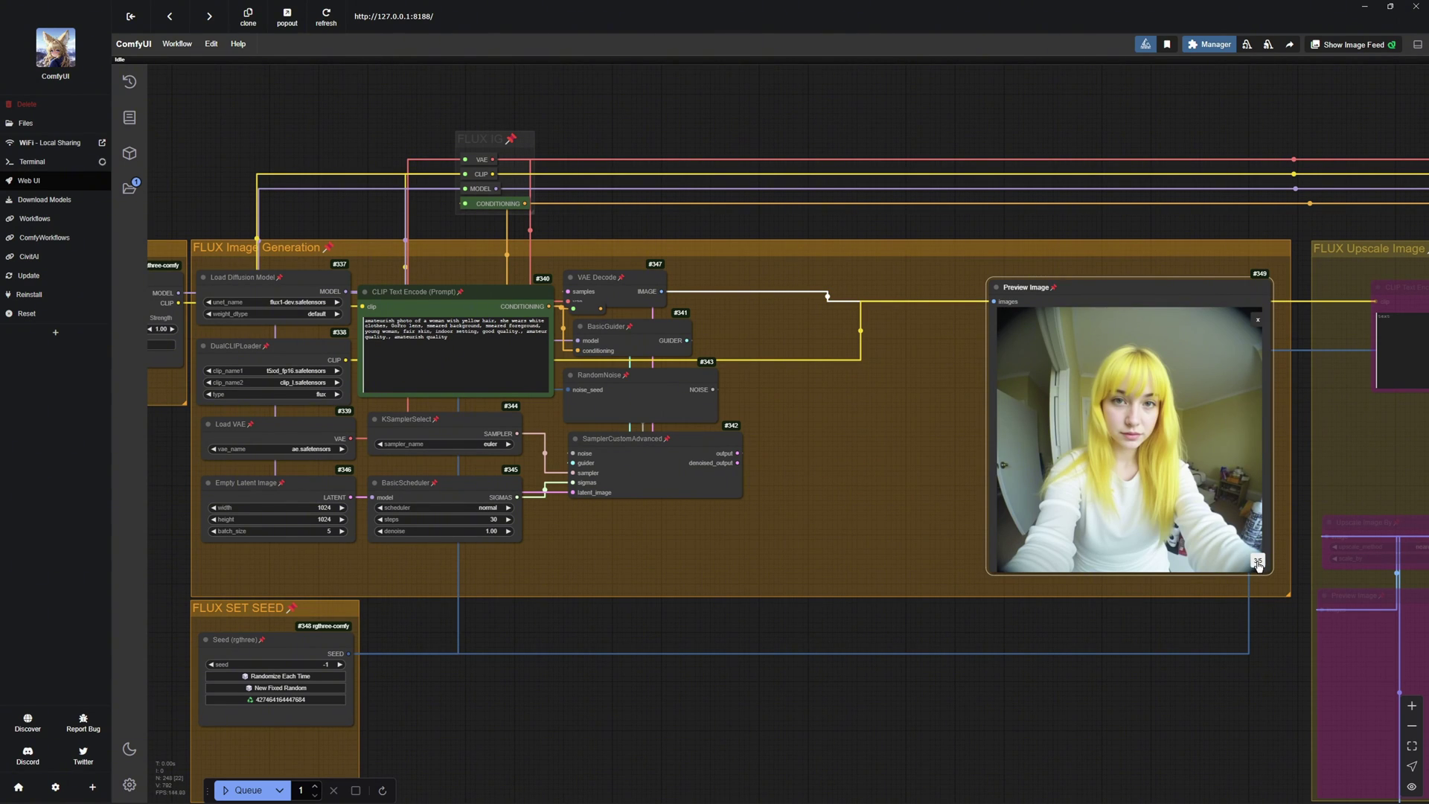
pyautogui.click(1258, 562)
pyautogui.click(1258, 562)
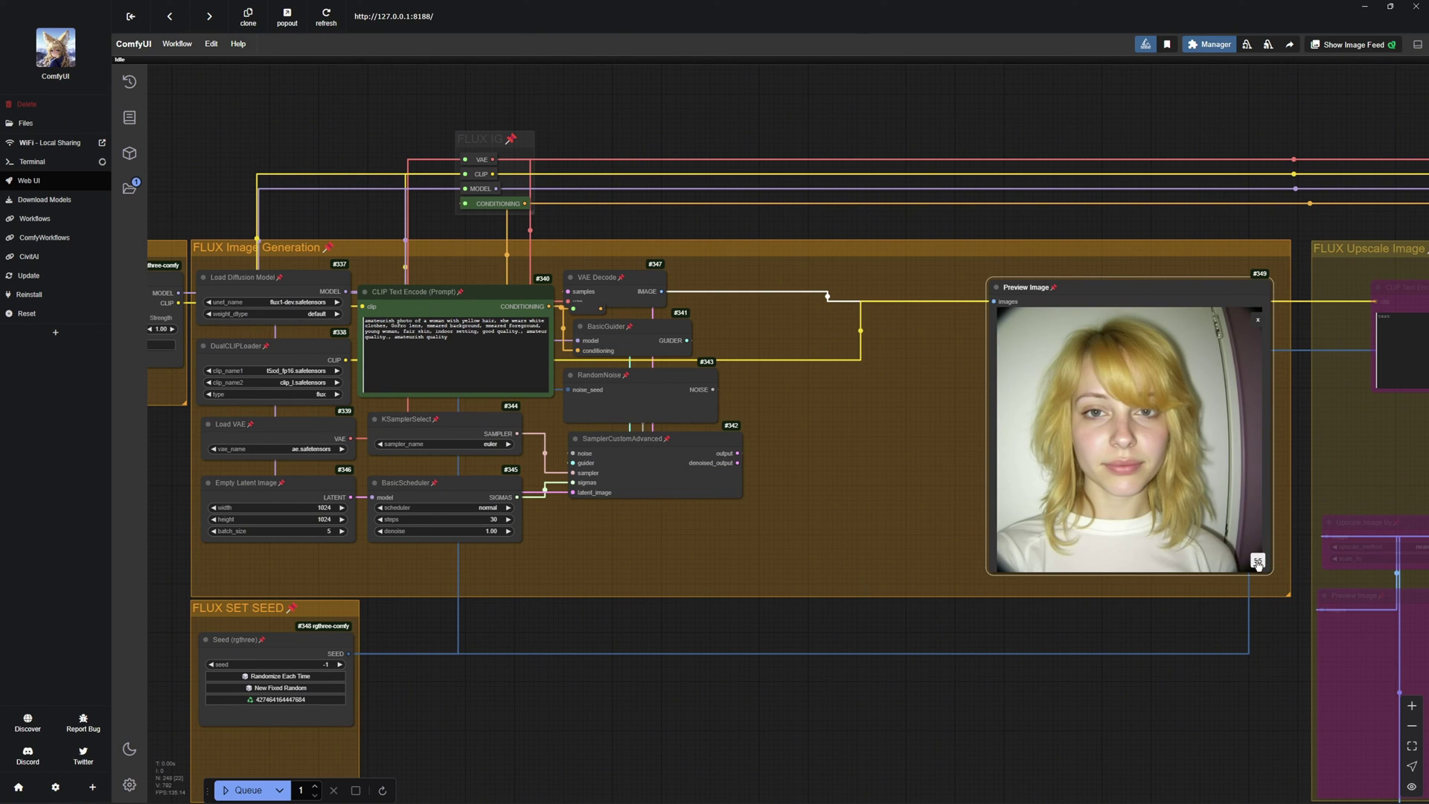
pyautogui.click(1258, 562)
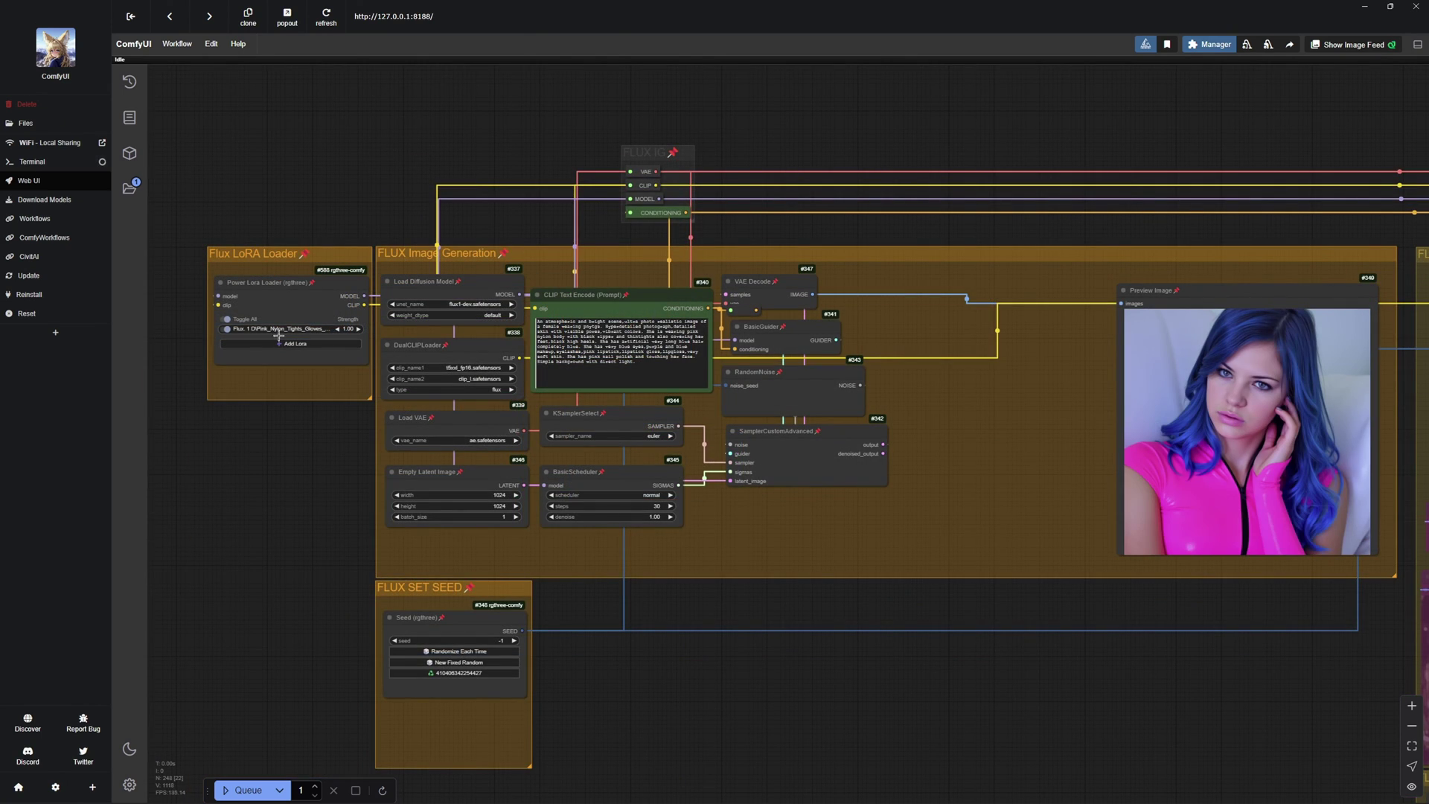
# Show the LoRA info for Pink_Nylon_Tights_Gloves and UltraRealPhoto in the Flux Power Lora Loader.
pyautogui.rightClick(278, 333)
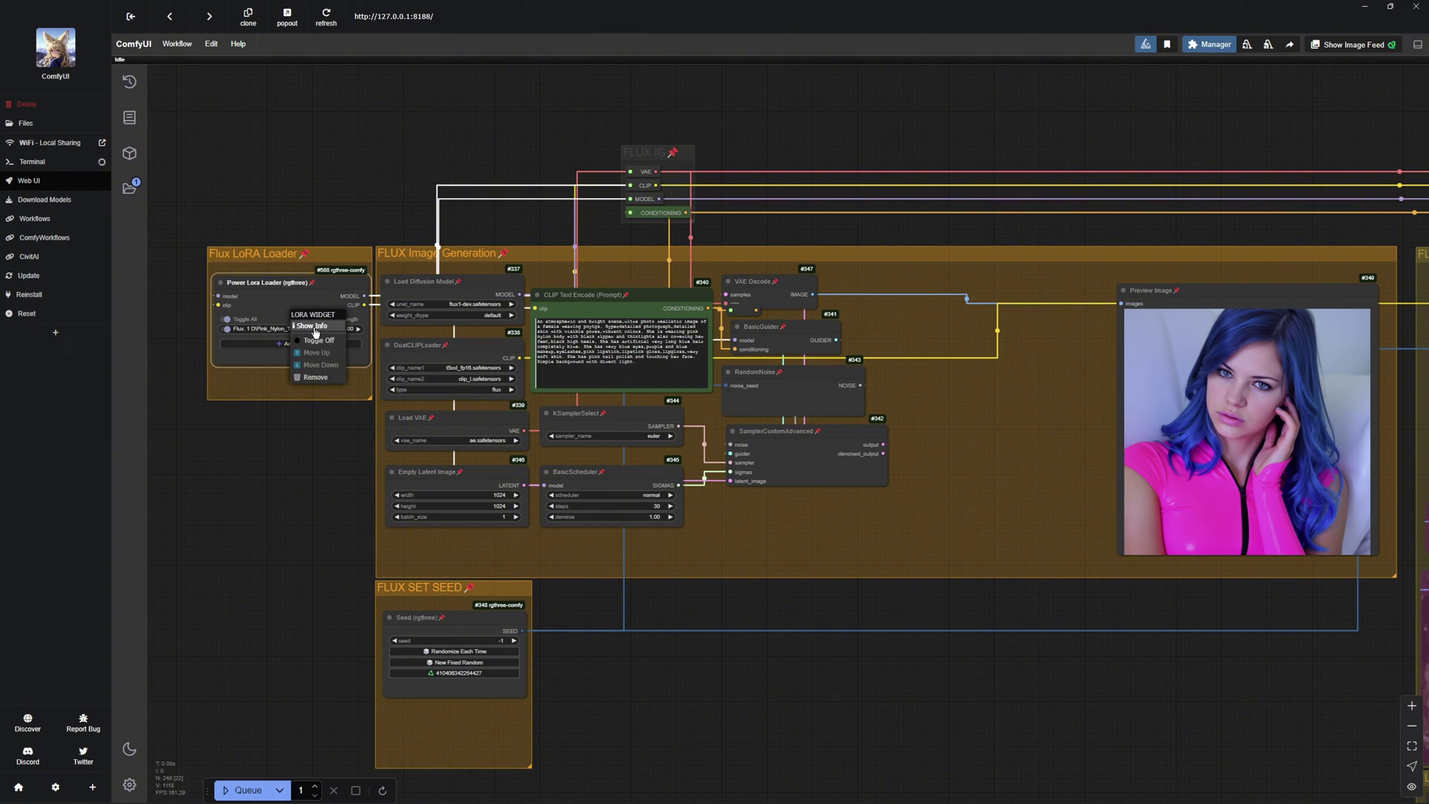
pyautogui.click(318, 337)
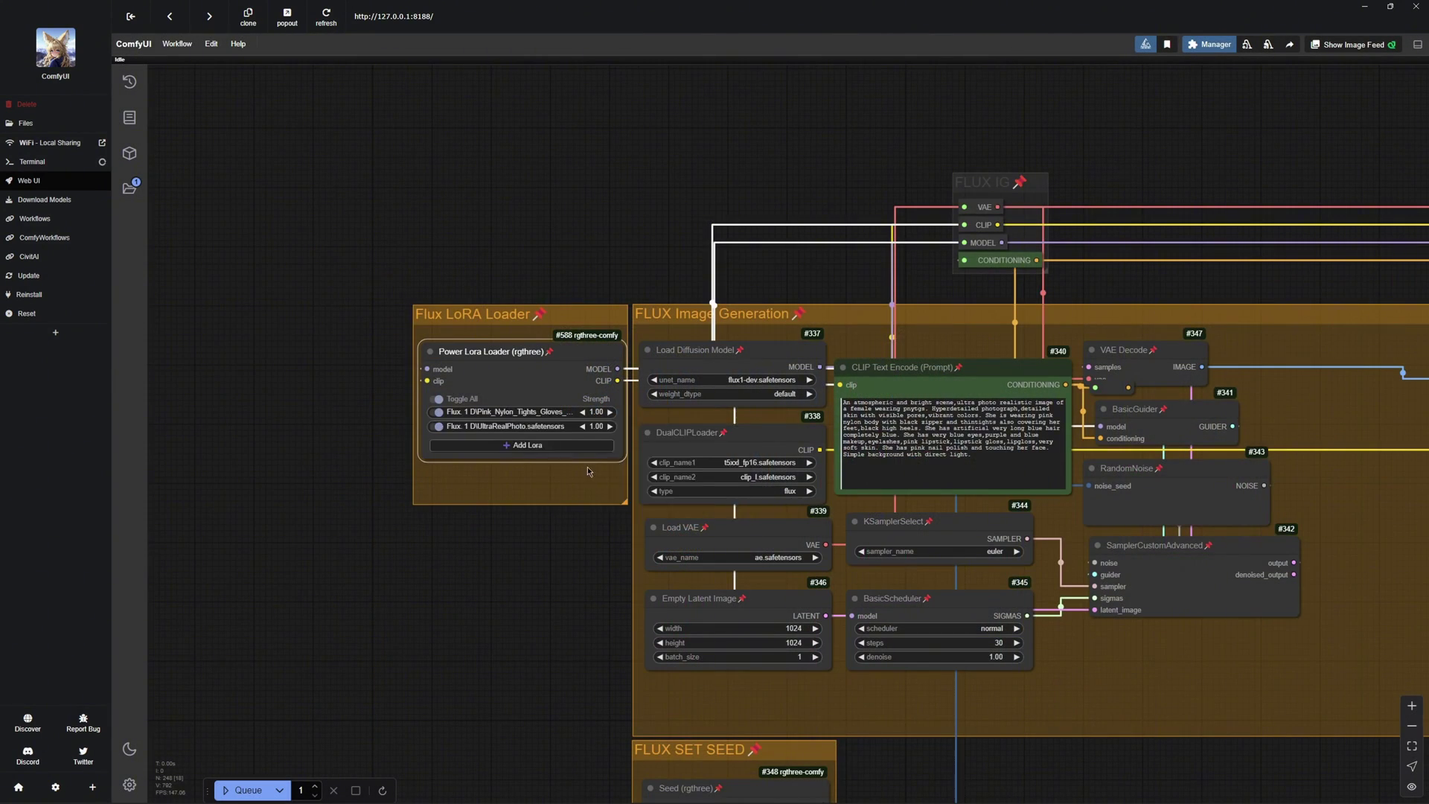
pyautogui.scroll(3, 529, 469)
pyautogui.rightClick(513, 444)
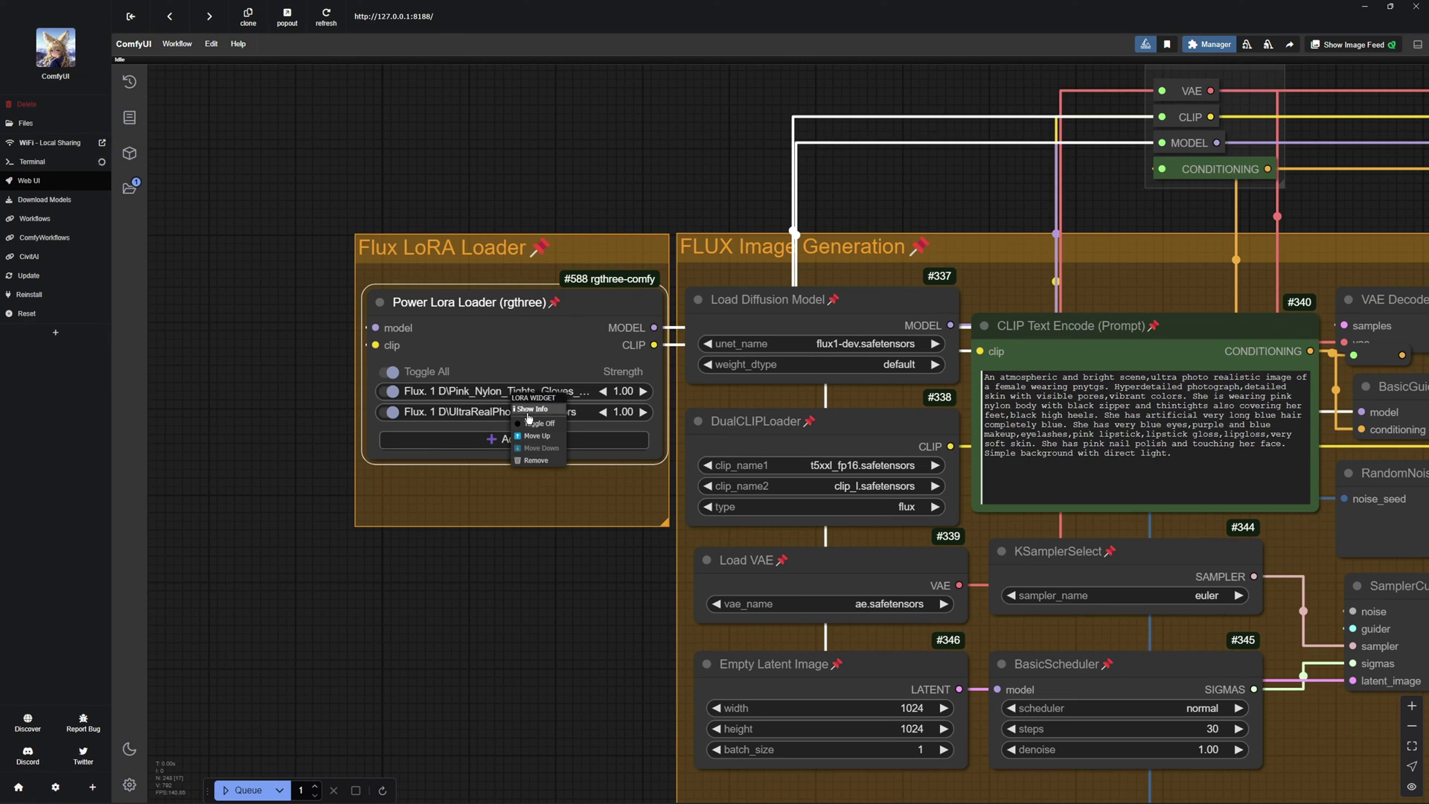
pyautogui.click(536, 417)
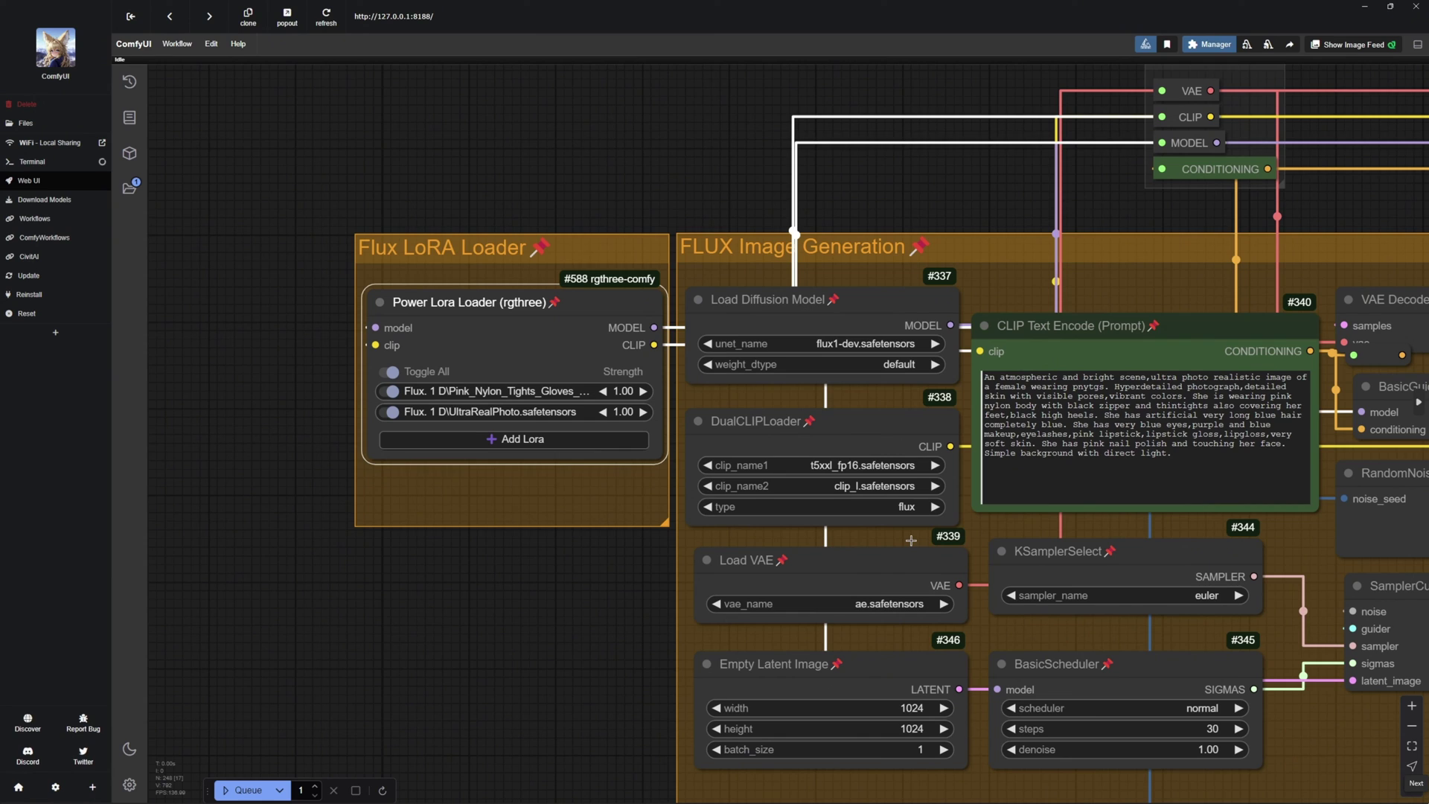
# Insert "amateurish photo, underexposed, GoPro lens, smeared background, smeared foreground, young woman, " at the start of the Flux prompt.
pyautogui.scroll(5, 911, 540)
pyautogui.click(684, 431)
pyautogui.write('amateurish photo, underexposed, GoPro lens, smeared background, smeared foreground, young woman')
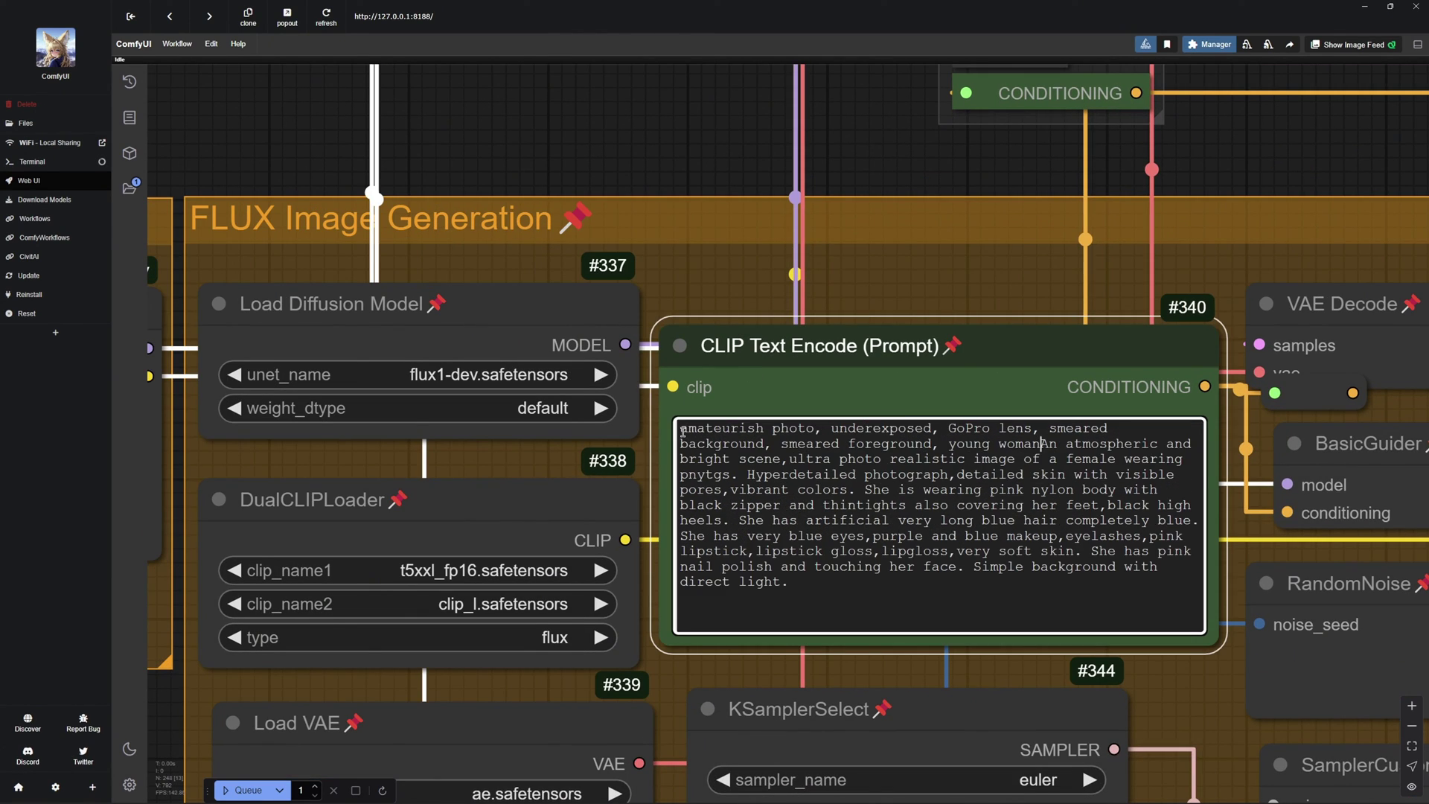
pyautogui.write(',')
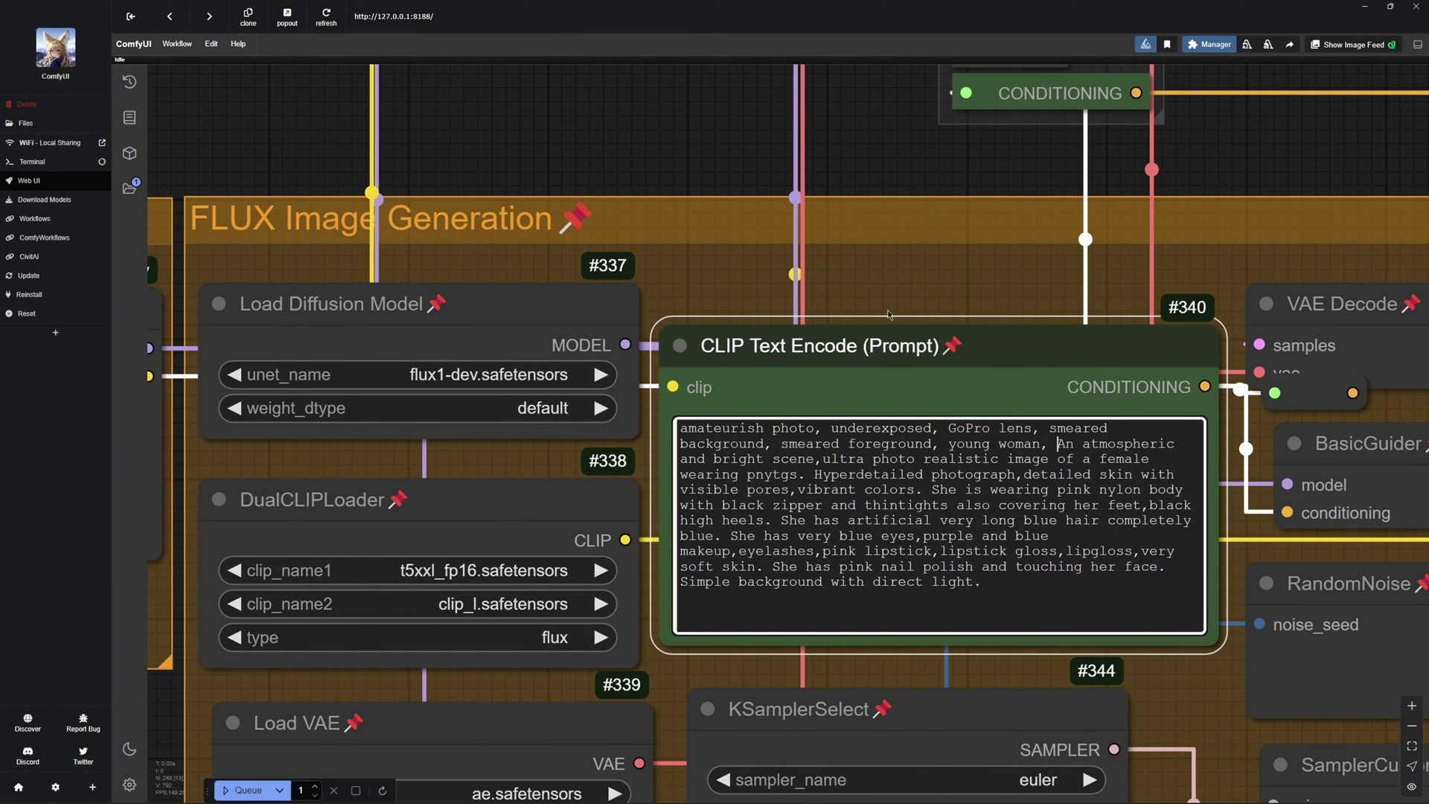
pyautogui.click(888, 314)
pyautogui.scroll(-10, 888, 314)
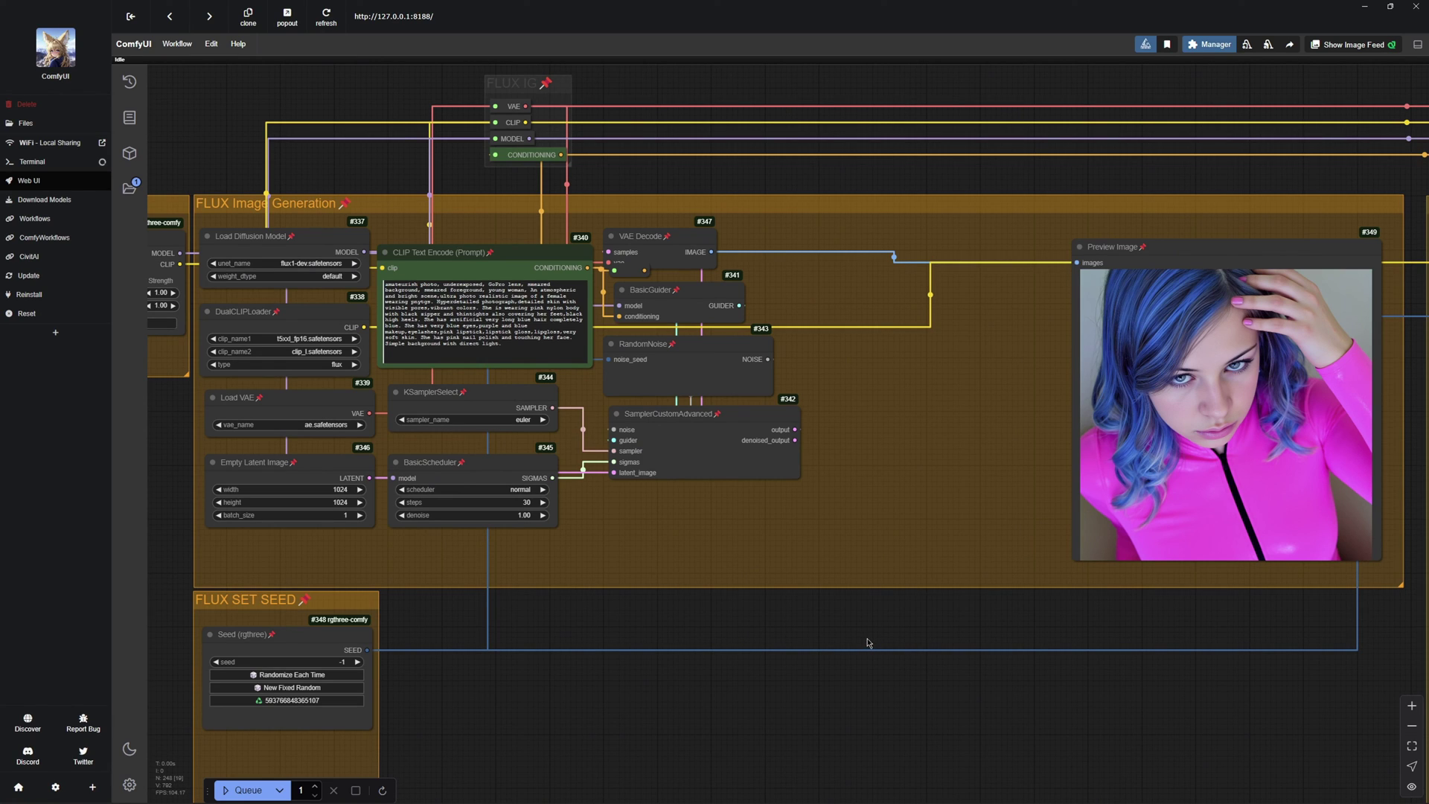
# Examine the generated image of the blue-haired woman in the pink suit up close.
pyautogui.moveTo(867, 639); pyautogui.dragTo(886, 623)
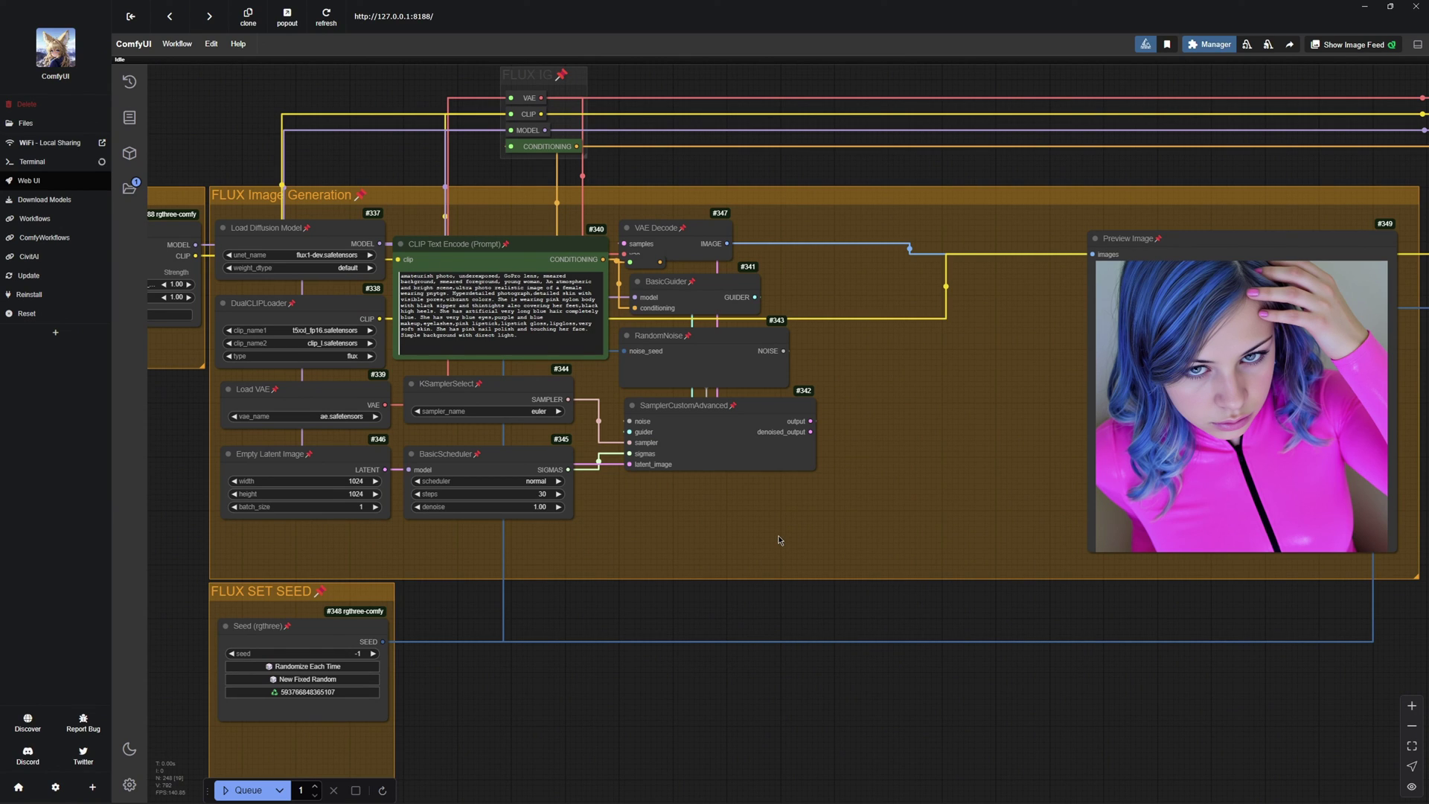
pyautogui.scroll(5, 1152, 440)
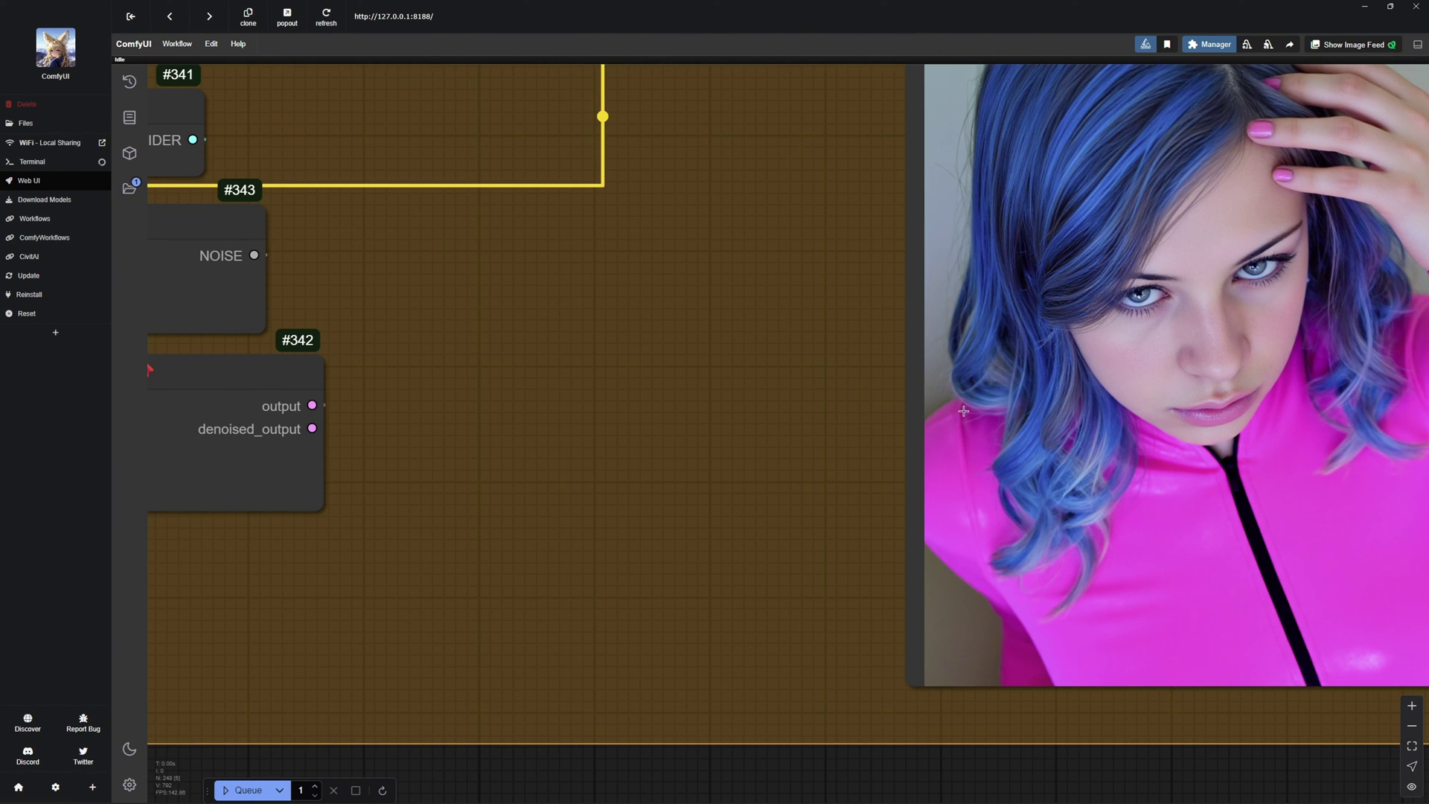
pyautogui.moveTo(940, 413); pyautogui.dragTo(640, 463)
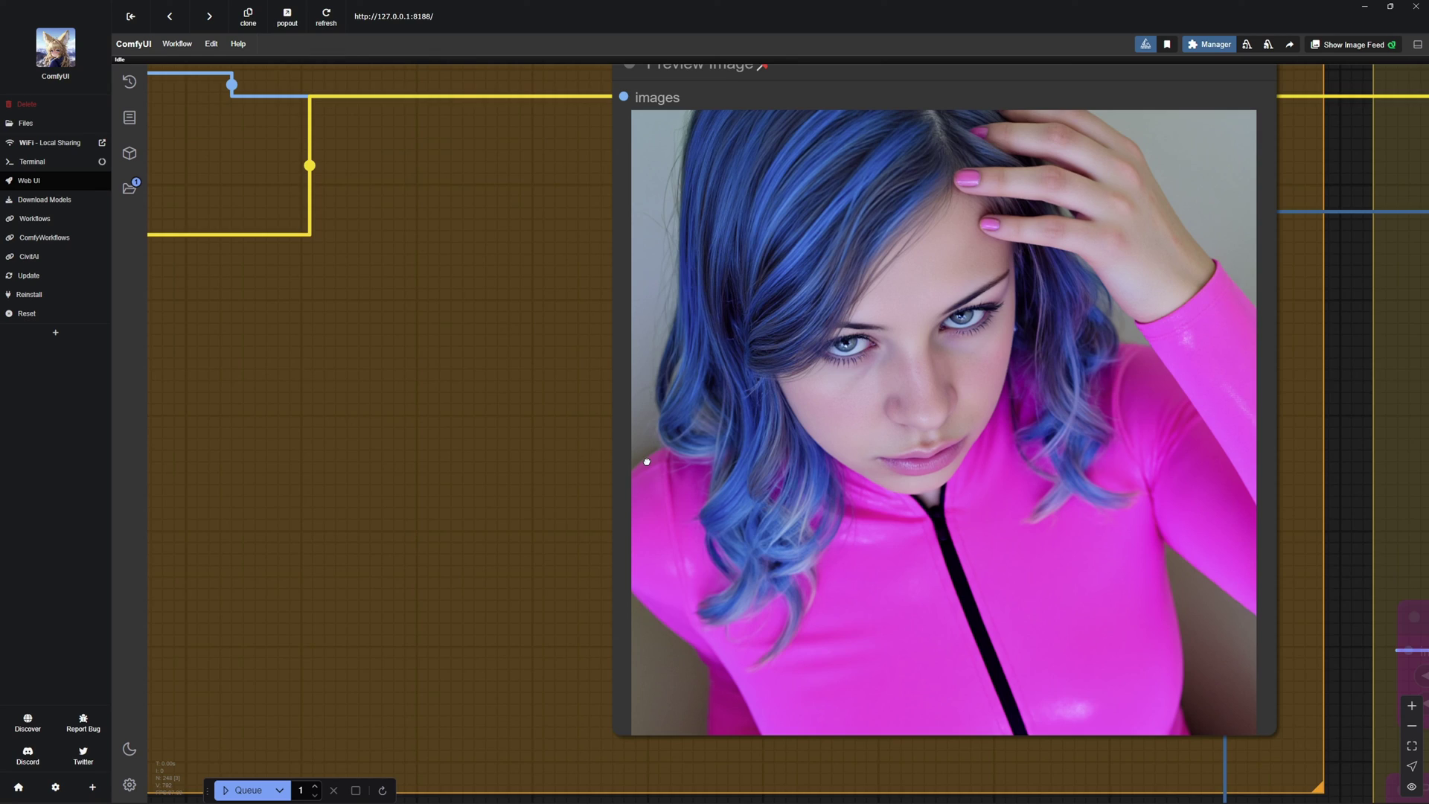
pyautogui.scroll(-4, 618, 476)
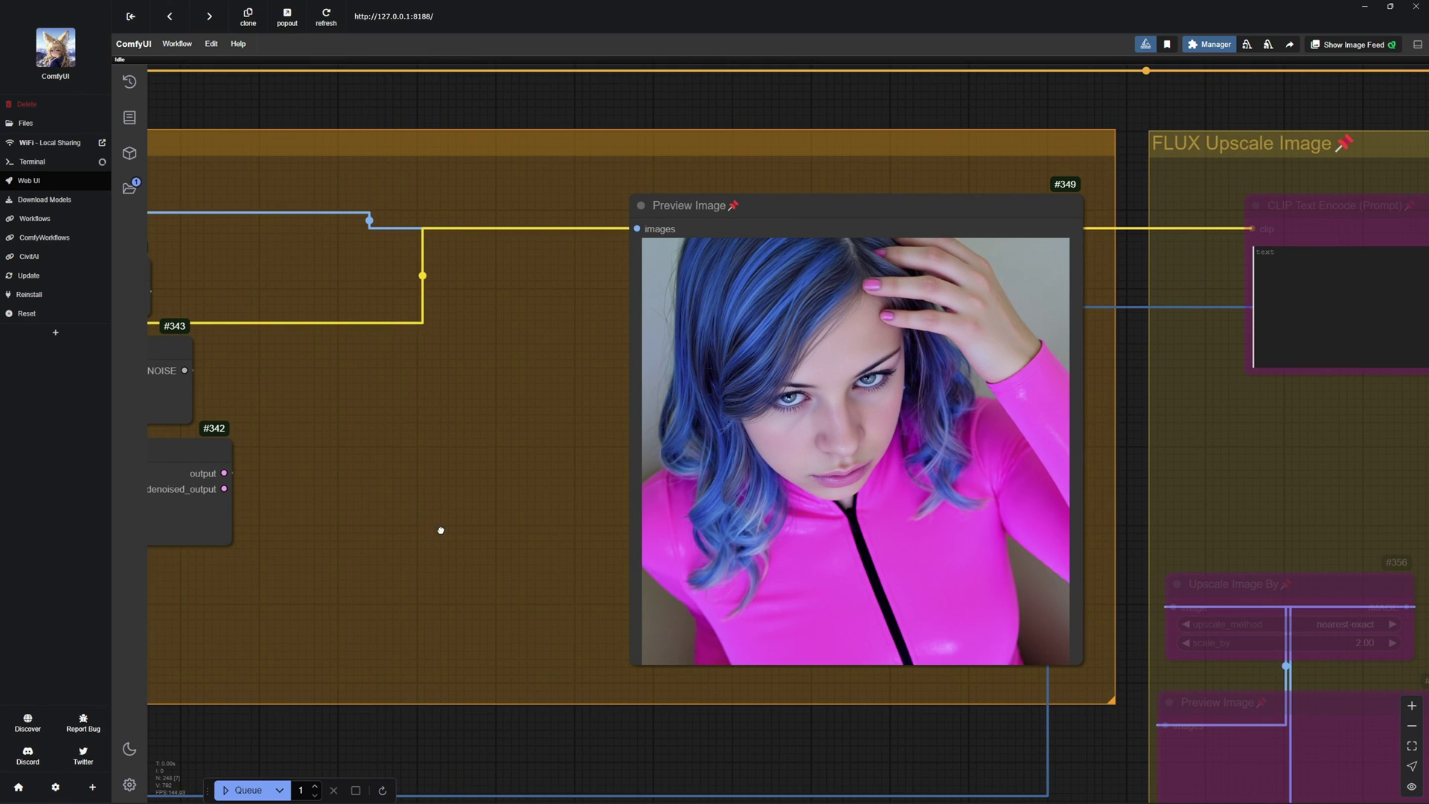
pyautogui.scroll(-1, 440, 530)
pyautogui.moveTo(441, 530); pyautogui.dragTo(826, 485)
pyautogui.scroll(-4, 822, 486)
pyautogui.moveTo(673, 535); pyautogui.dragTo(758, 517)
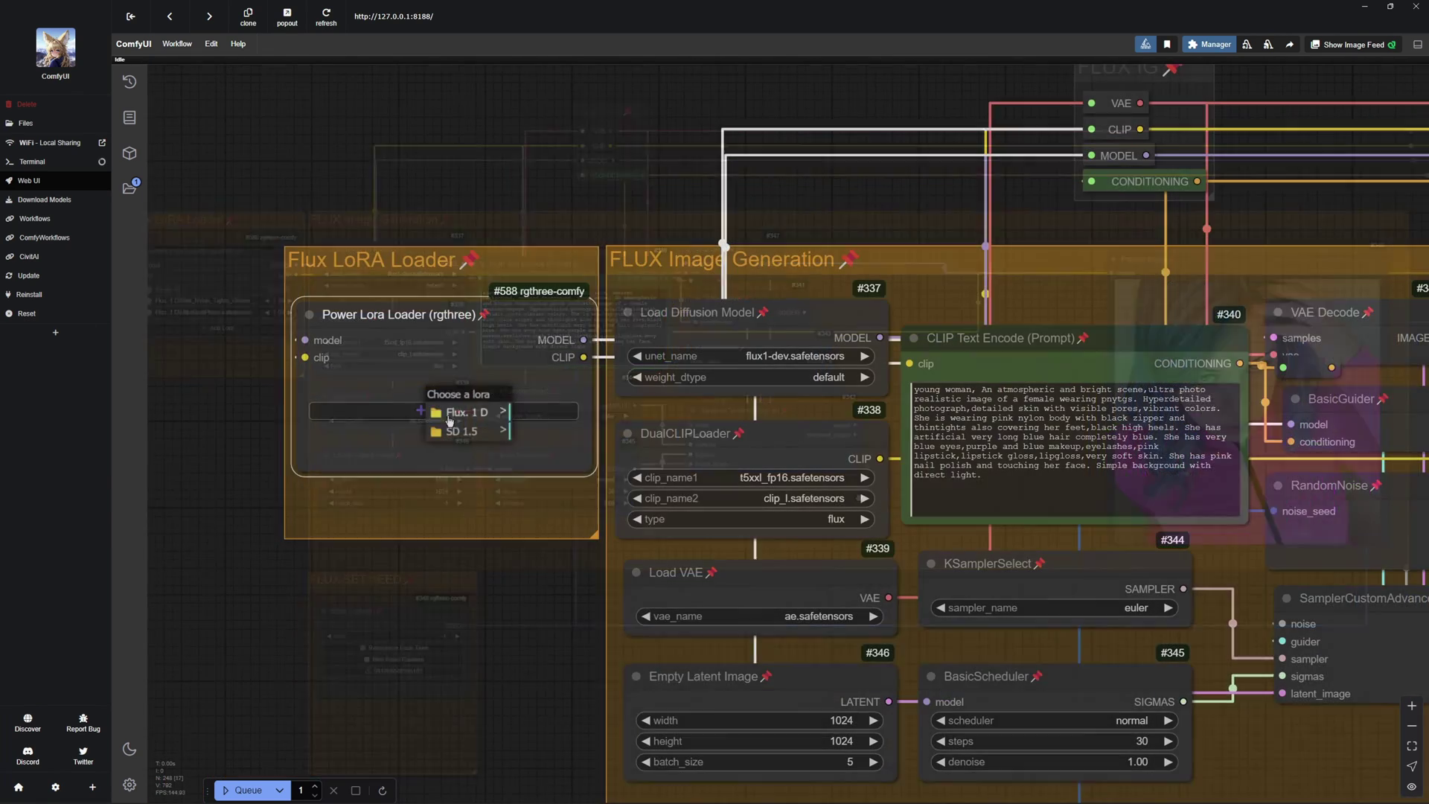
# Load the ck-plastic-models and bmw_m340i LoRAs in the Flux Power Lora Loader, with ck-plastic-models strength at 0.70.
pyautogui.click(469, 415)
pyautogui.press('Down')
pyautogui.press('Down')
pyautogui.press('Down')
pyautogui.press('Down')
pyautogui.press('Down')
pyautogui.press('Return')
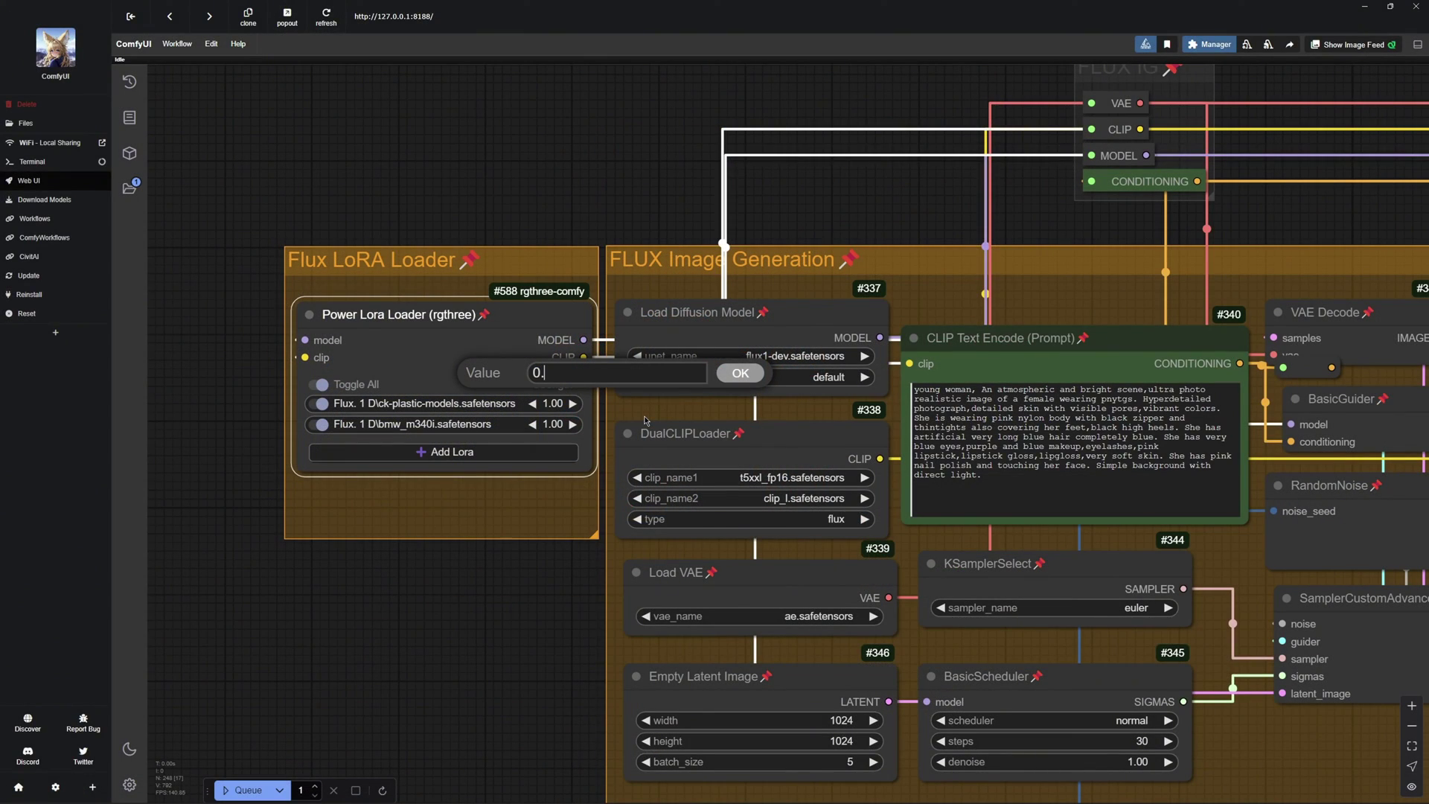
pyautogui.press('Return')
# Replace the whole Flux prompt with "bmw m340i, white sedan".
pyautogui.click(961, 424)
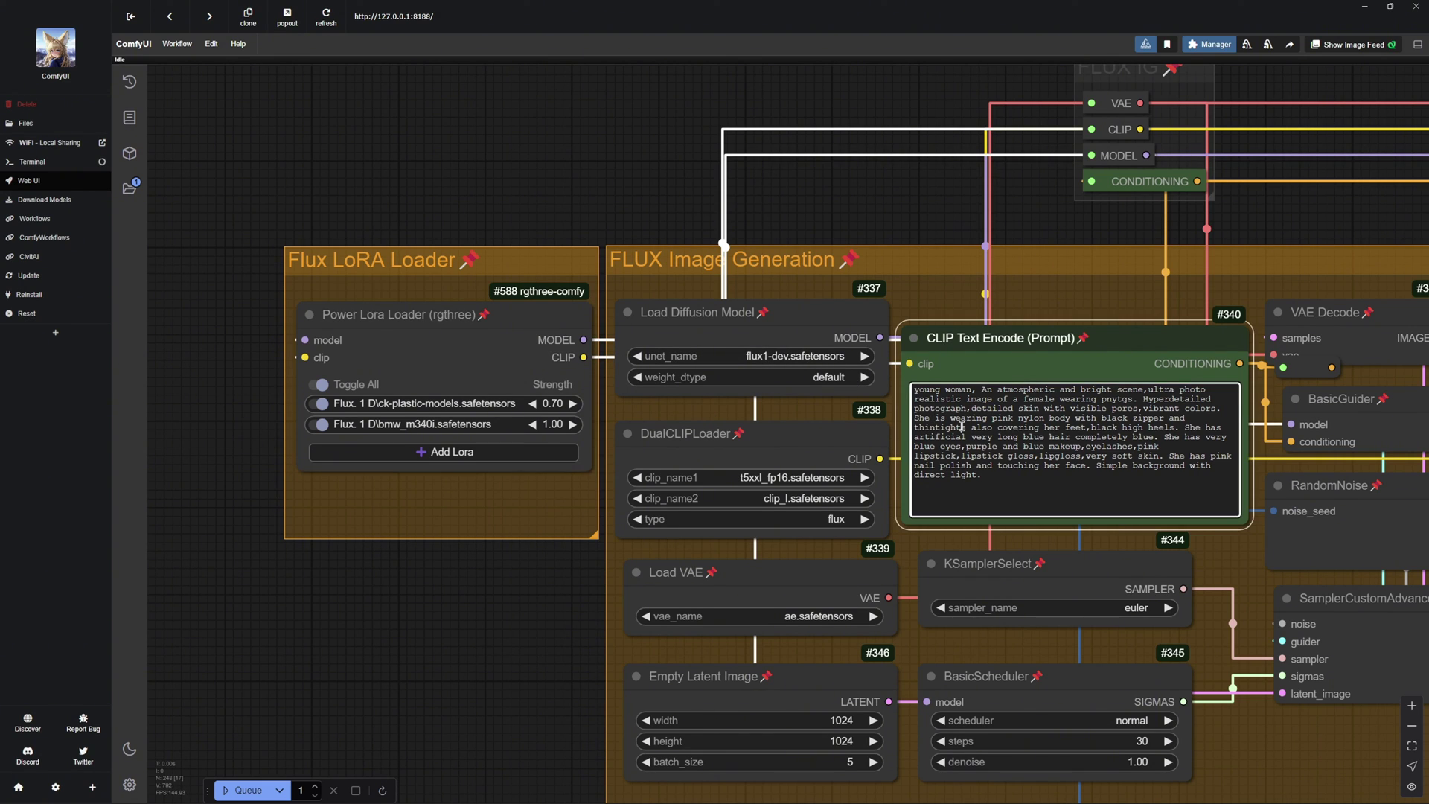
pyautogui.hotkey('ctrl', 'a')
pyautogui.press('BackSpace')
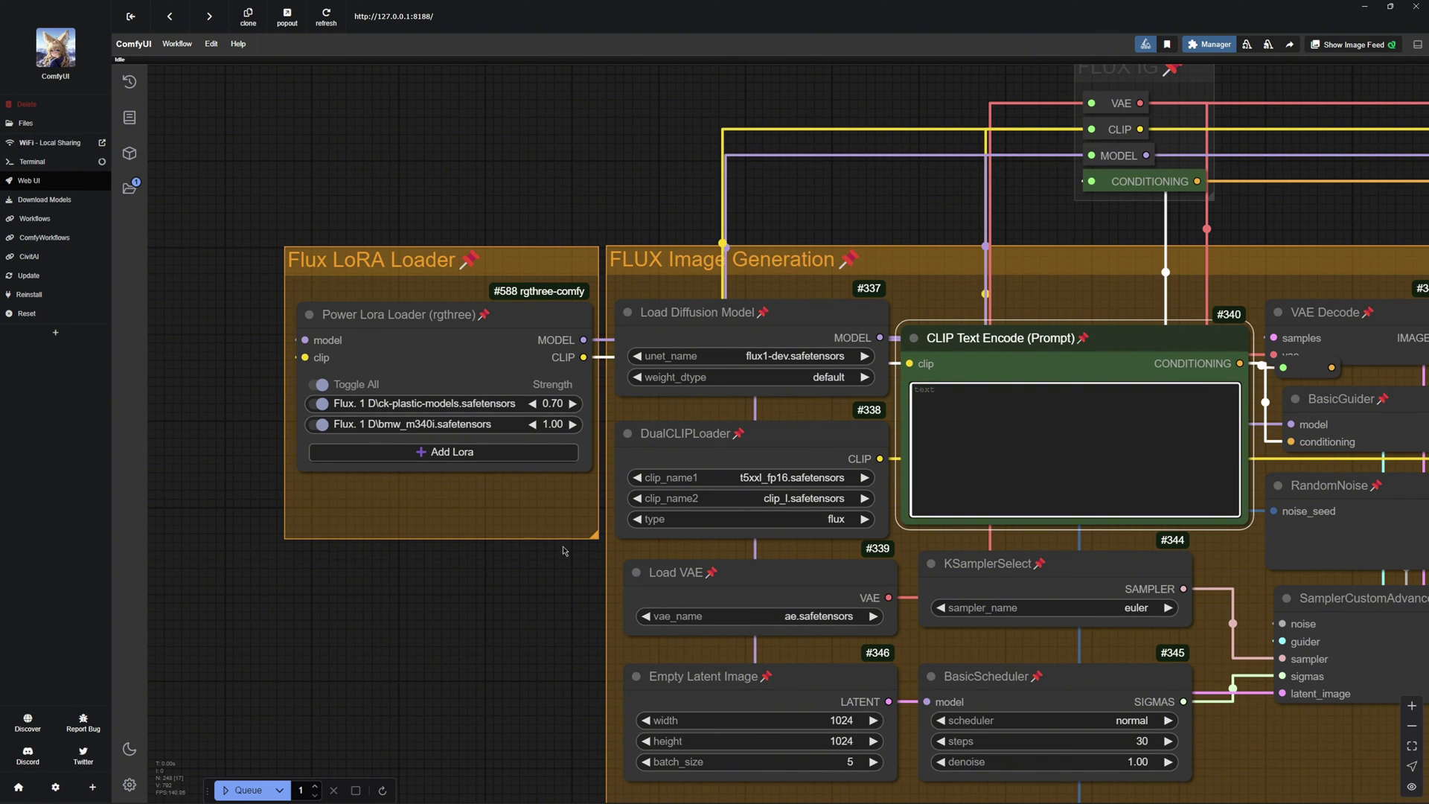
pyautogui.write('i,')
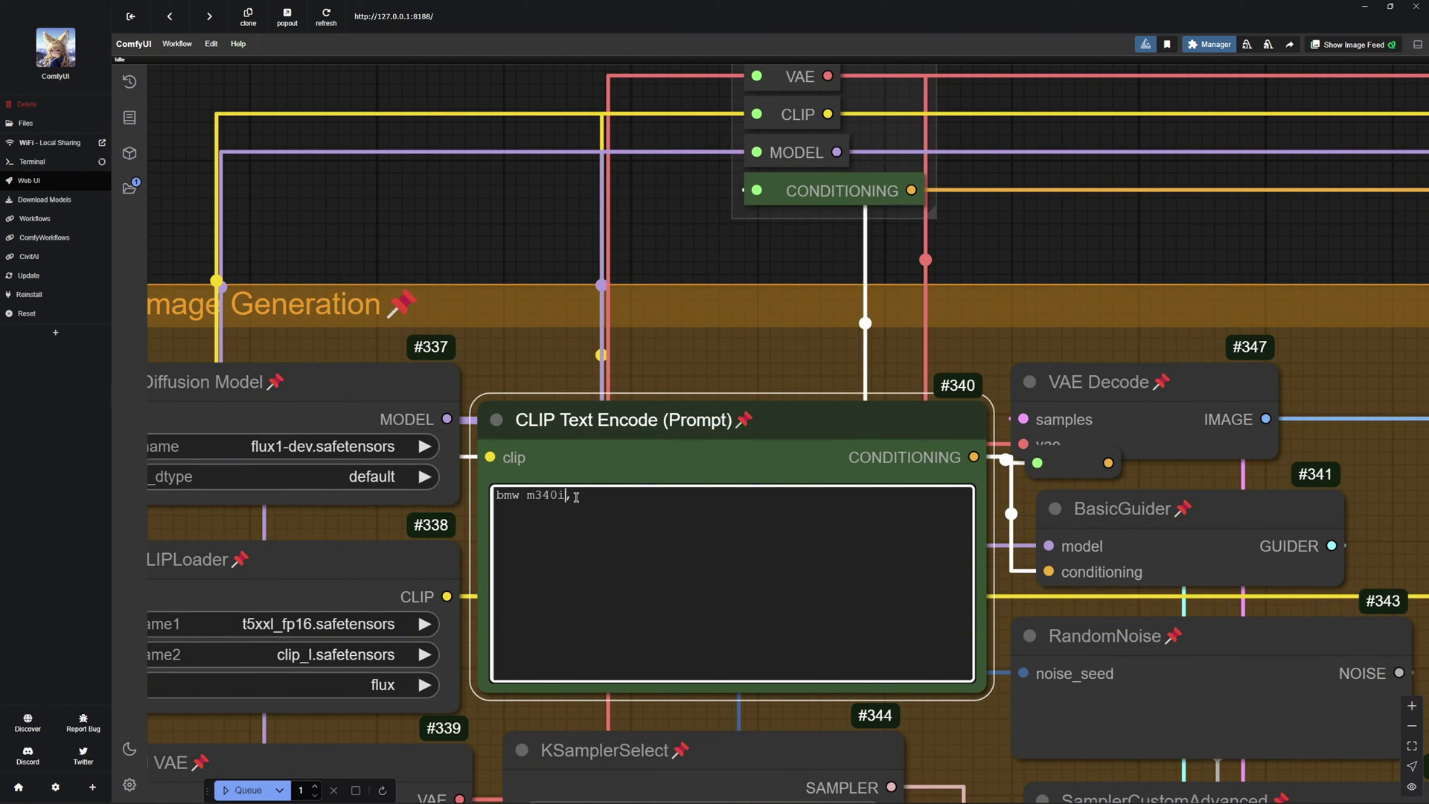
pyautogui.write(' white sedan')
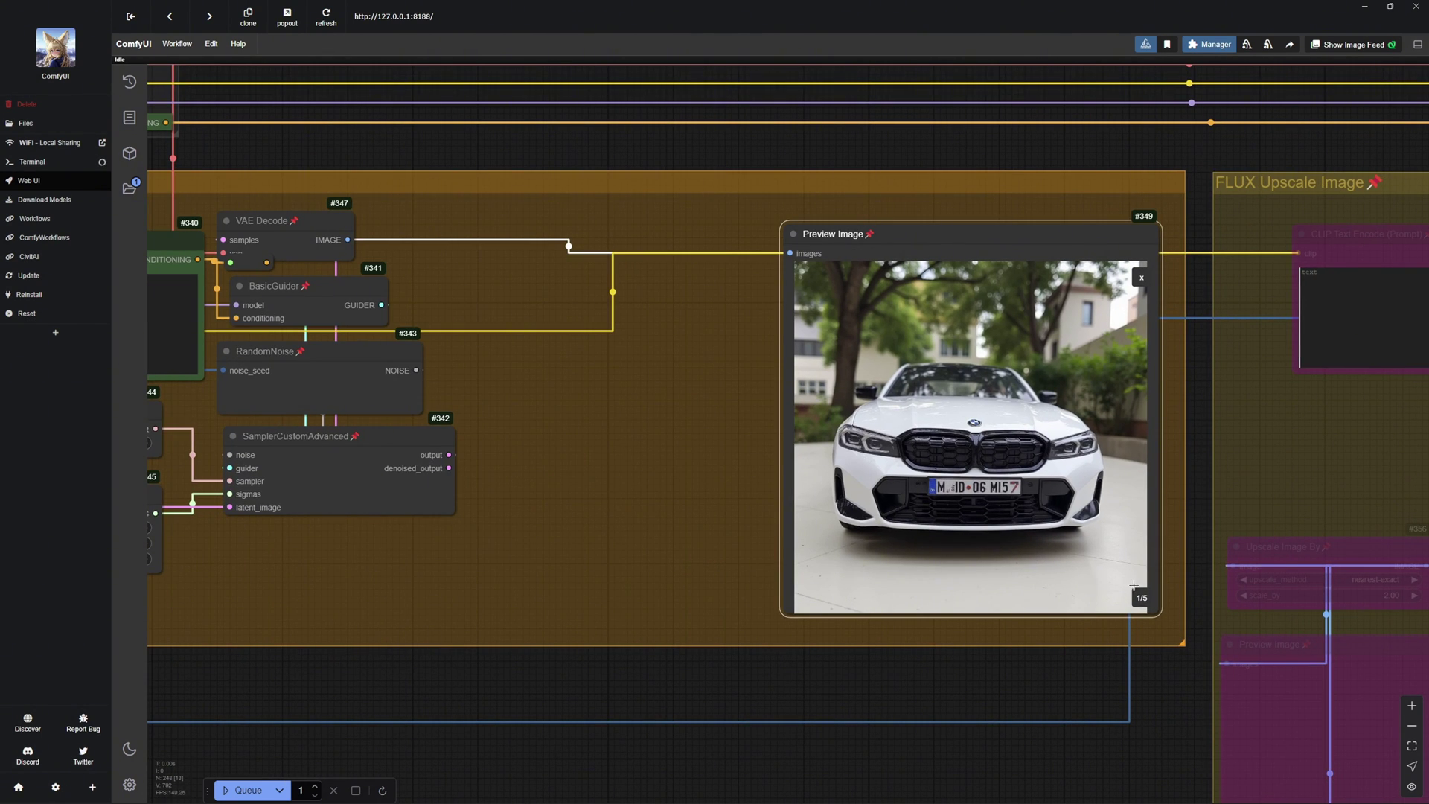
# Look through the generated BMW images in the FLUX Image Generation preview.
pyautogui.click(1141, 597)
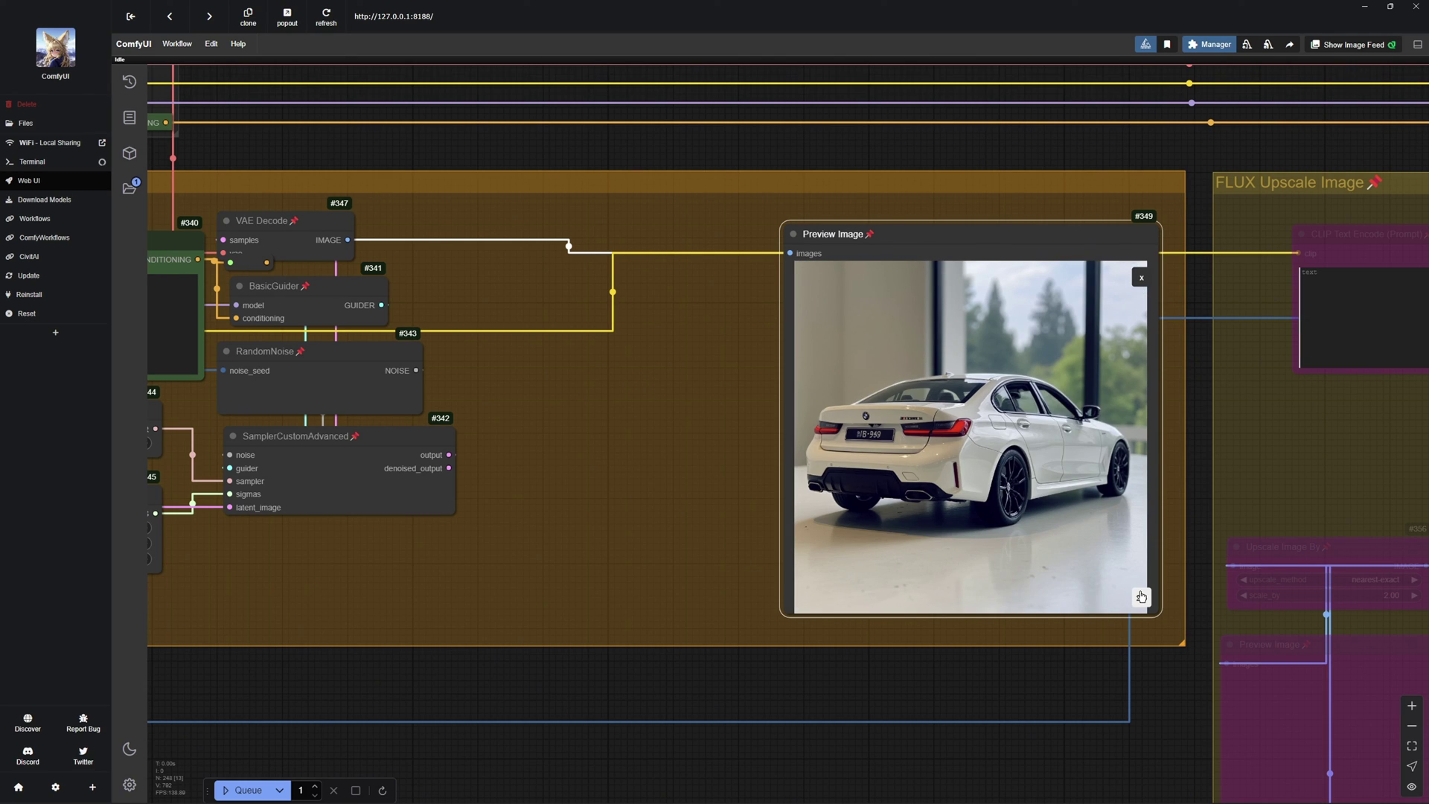
pyautogui.click(1141, 597)
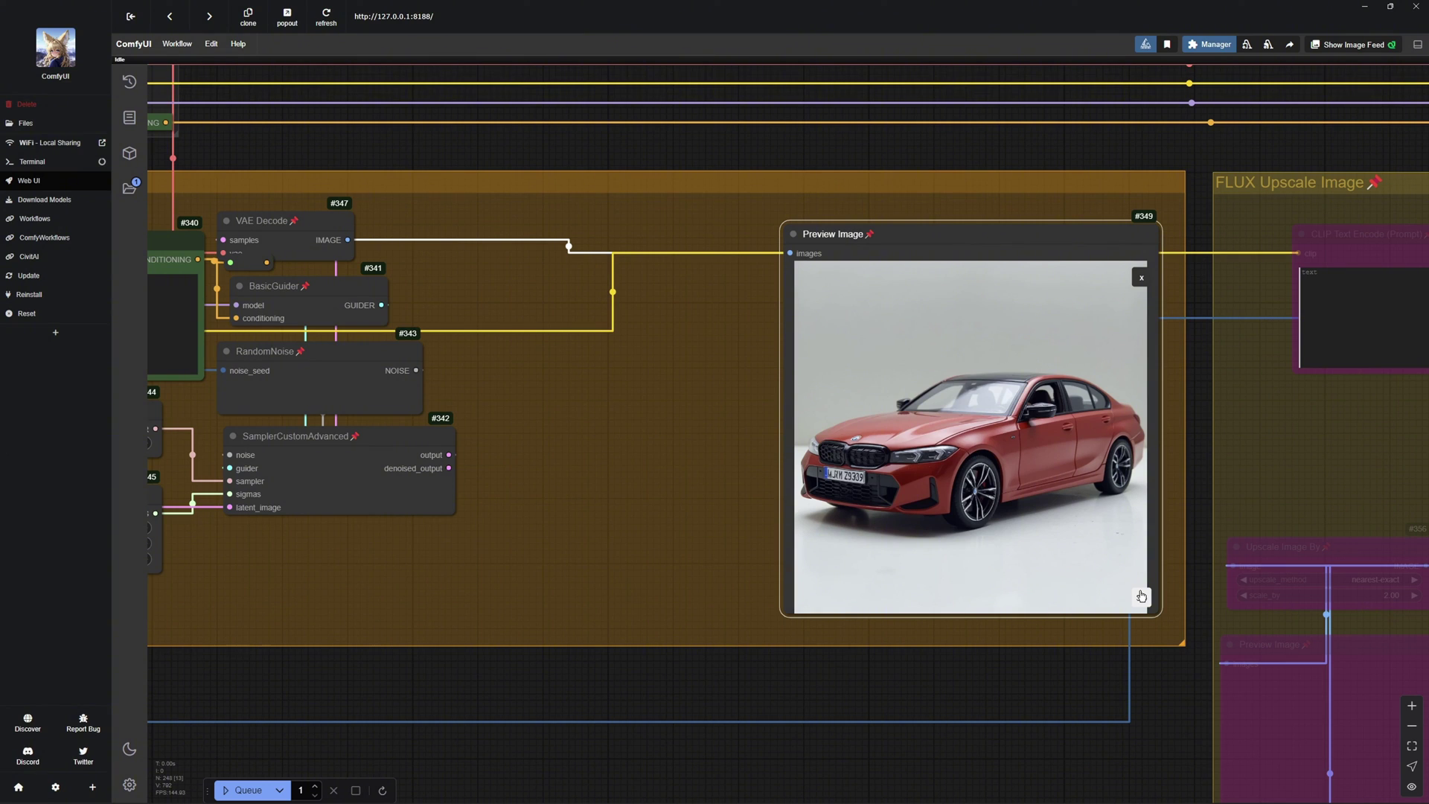
pyautogui.click(1141, 597)
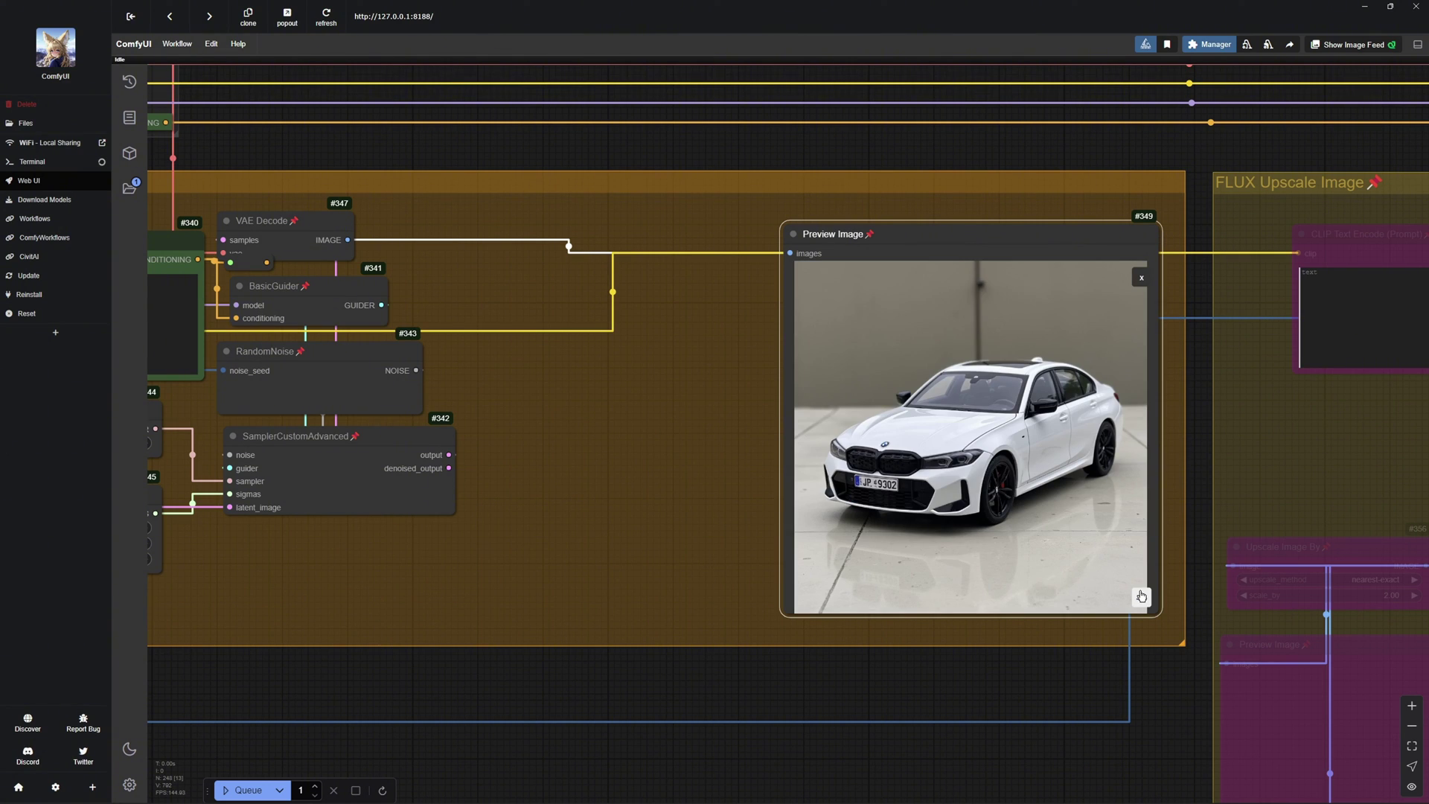